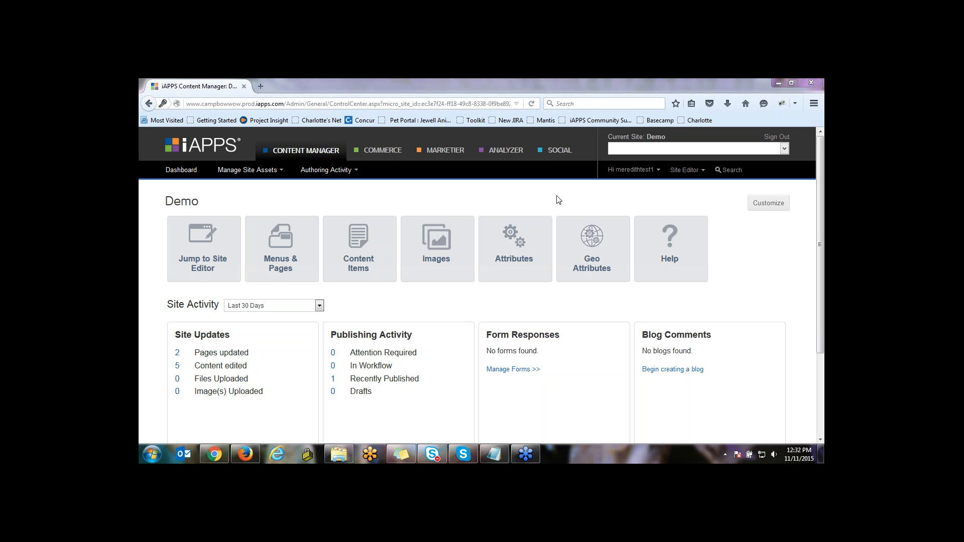
Open the list of pages in the Events menu under Global Navigation > Events & Community
left_click(279, 245)
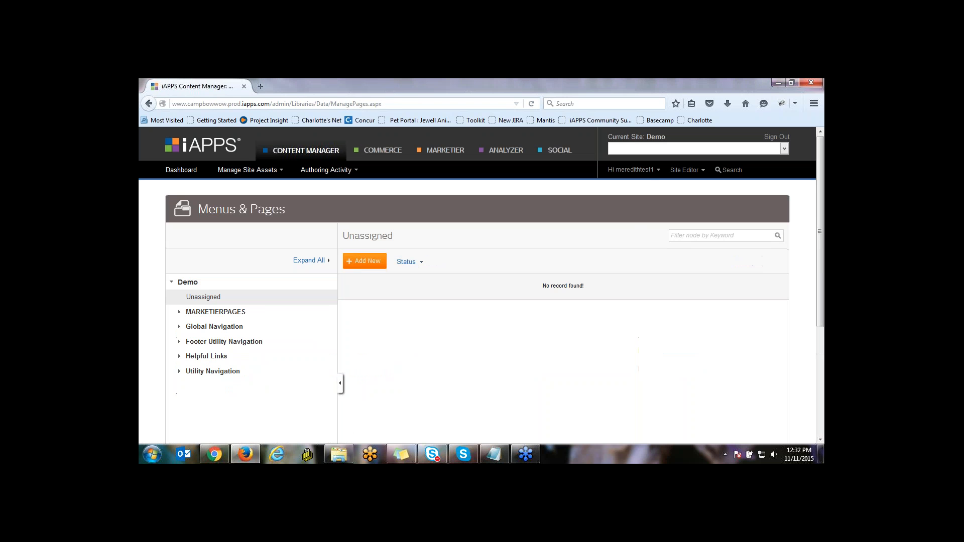
left_click(181, 327)
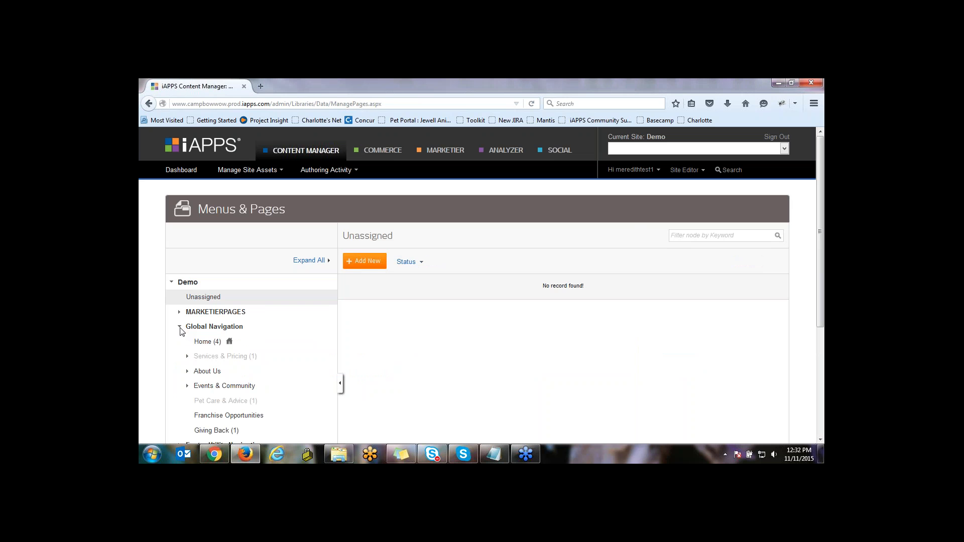
left_click(187, 389)
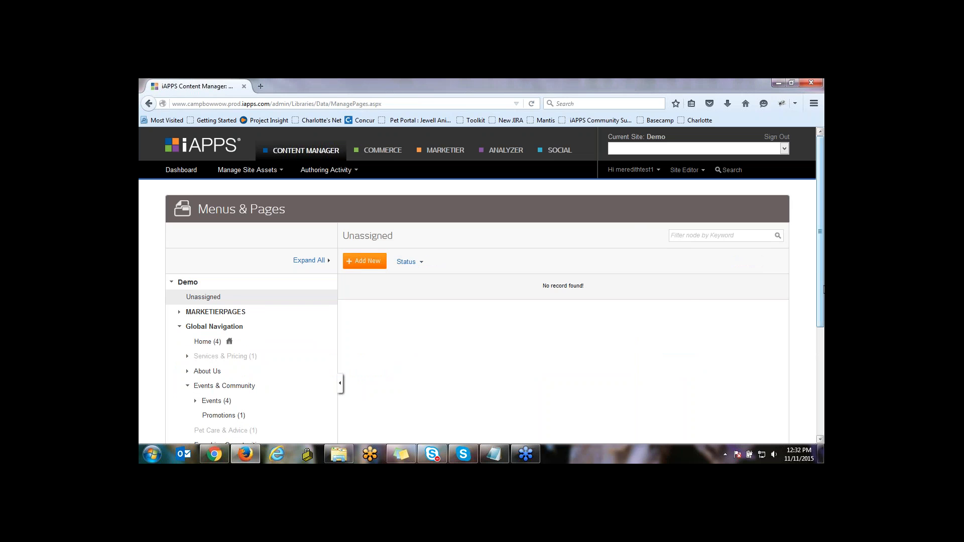
scroll(820, 301, "down", 1)
scroll(820, 311, "down", 1)
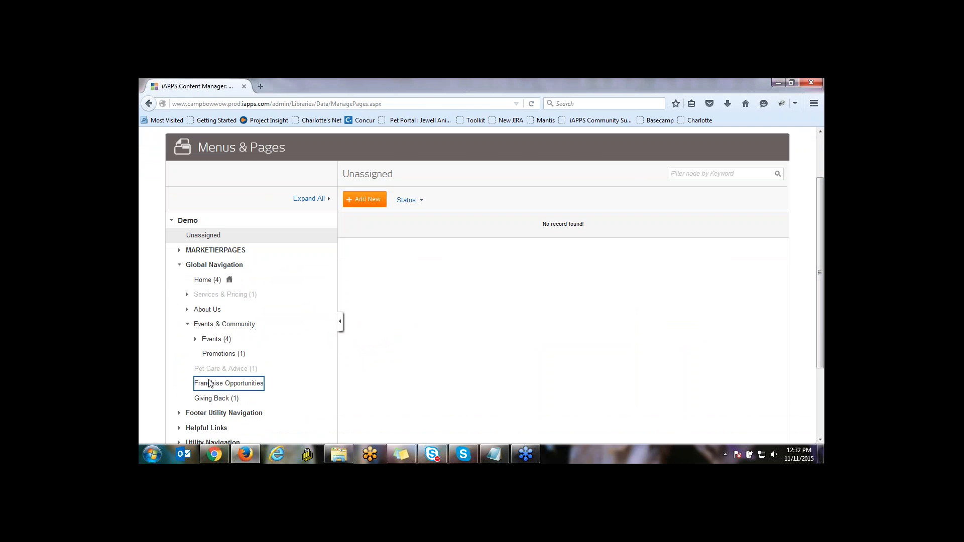
left_click(196, 340)
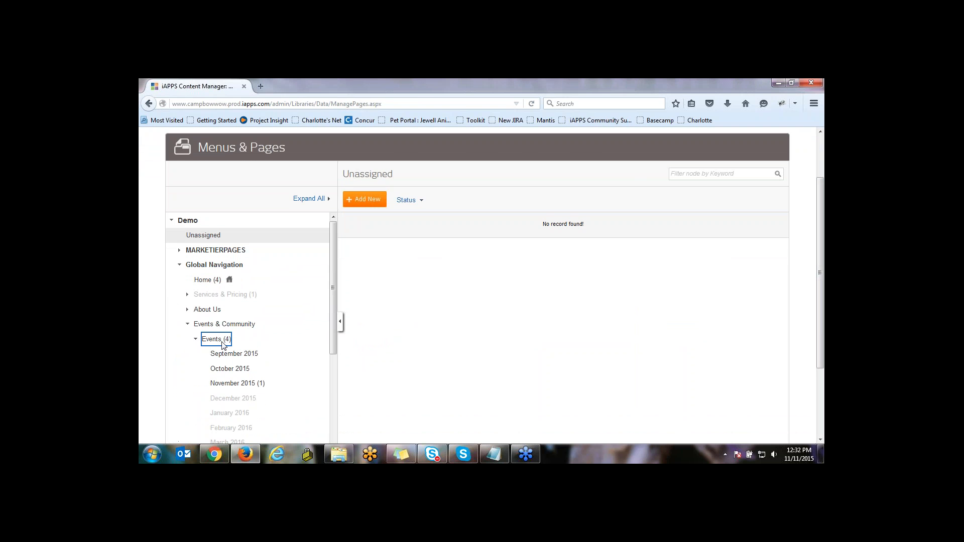
left_click(213, 339)
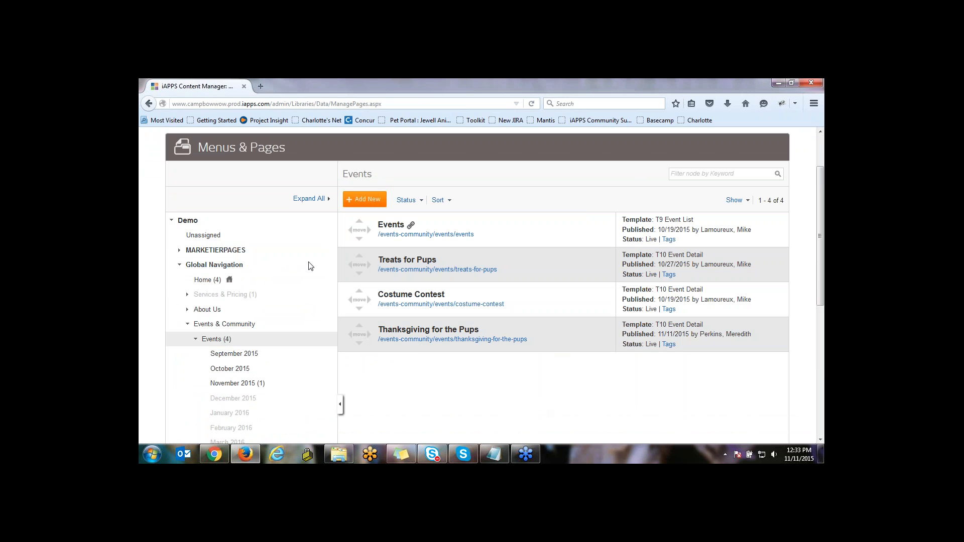
Add a page named Holiday Reservations with the T10 Event Detail template, then save it and view it in the editor
left_click(368, 201)
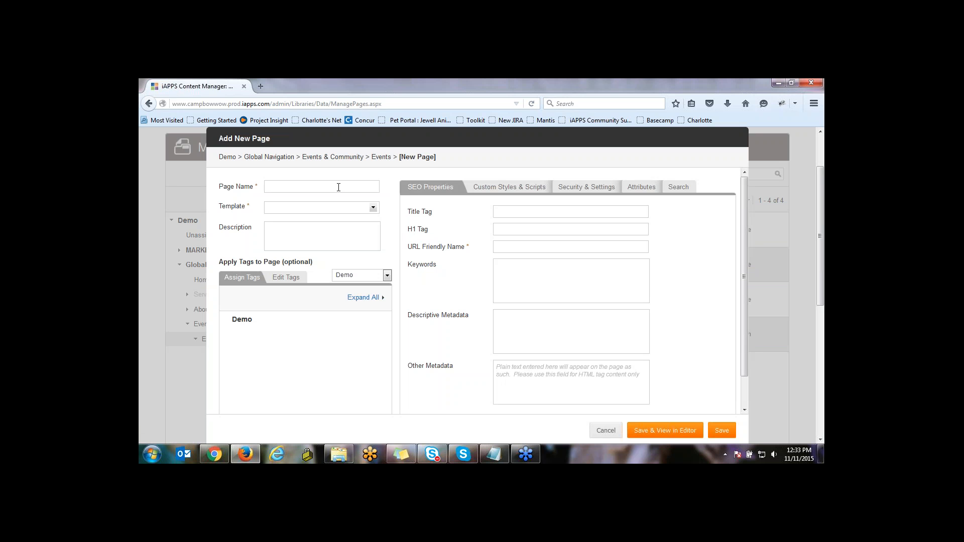
type("Holiday Reservations")
left_click(373, 207)
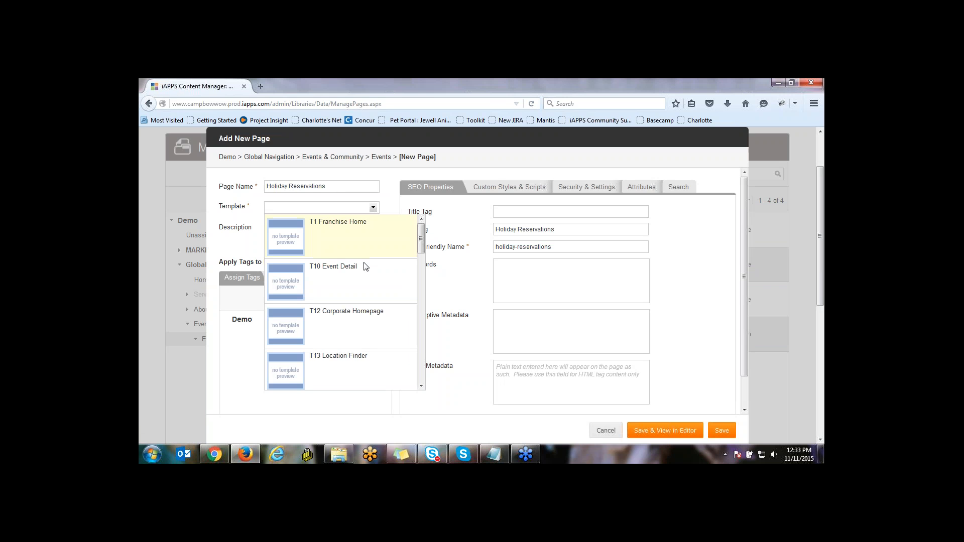
left_click(353, 286)
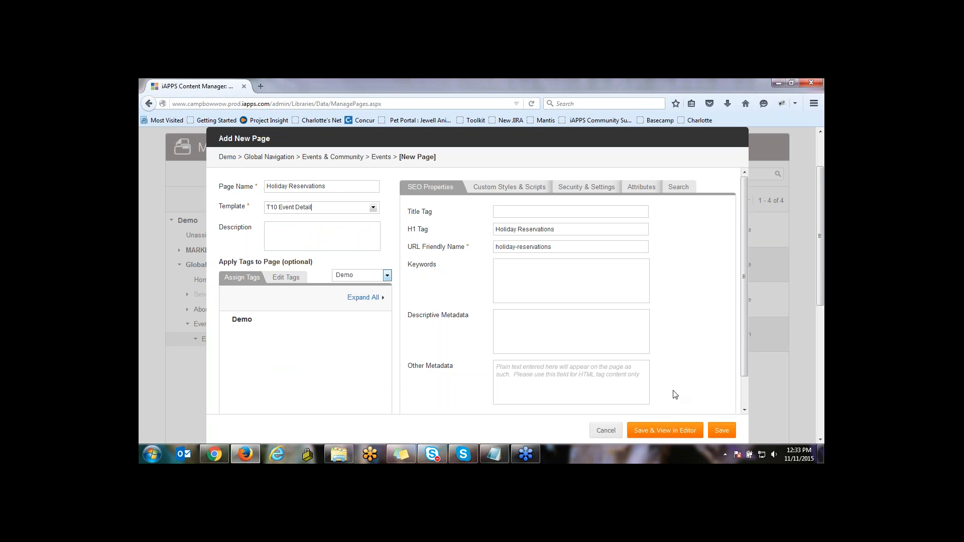
left_click(659, 435)
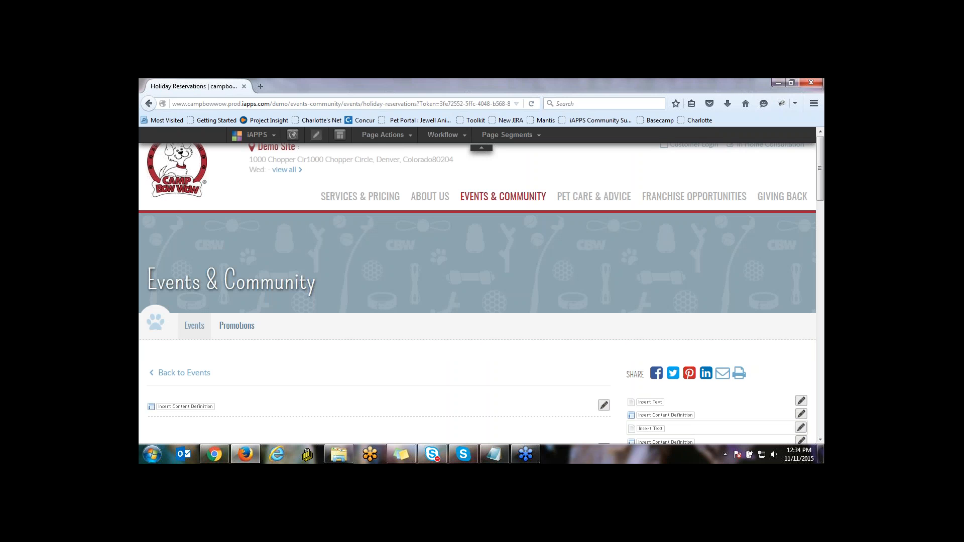
Create a content definition of type Corporate : Event in the container directly below Back to Events
left_click(820, 441)
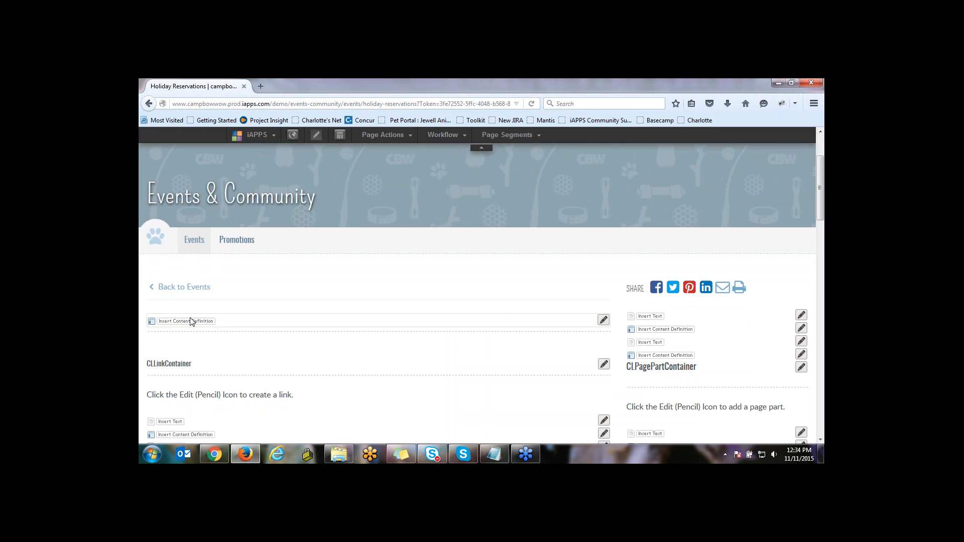
left_click(602, 321)
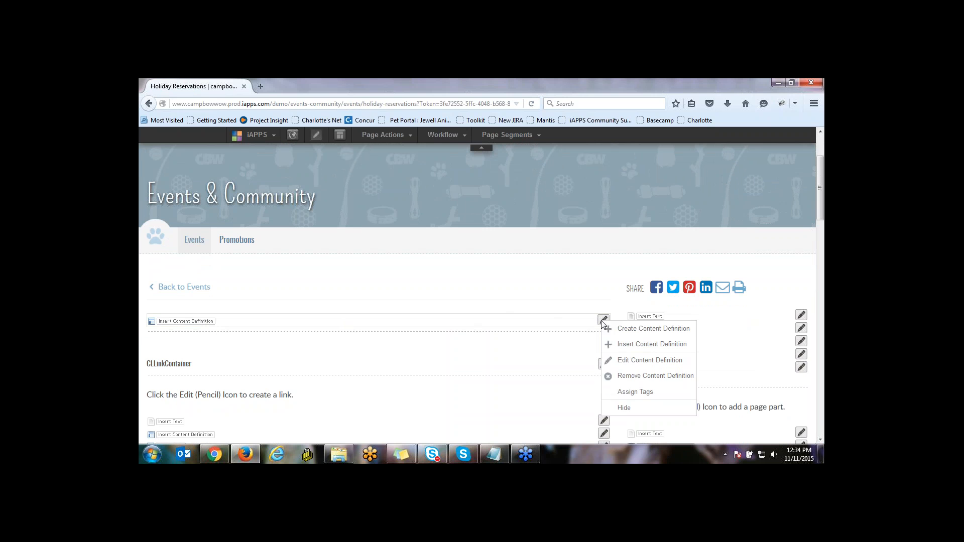
left_click(625, 331)
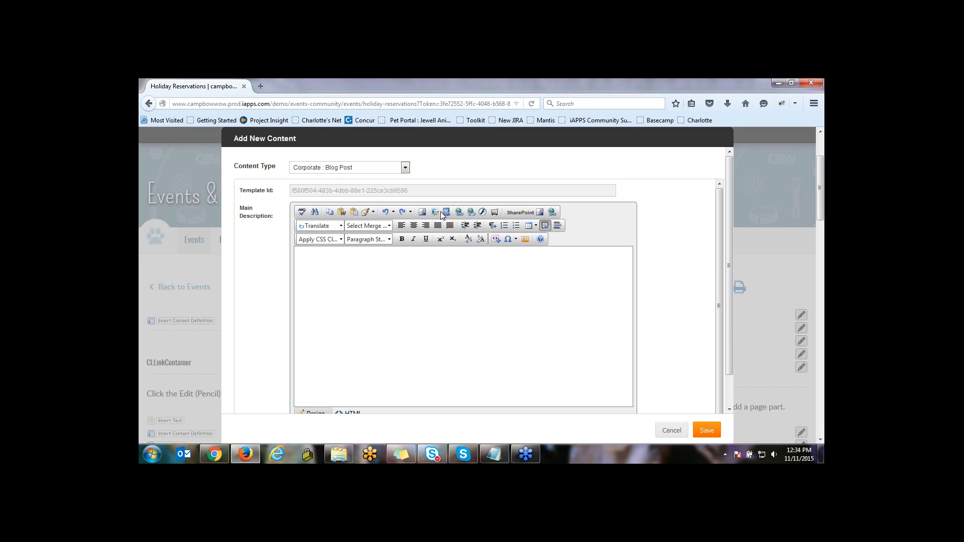
left_click(405, 170)
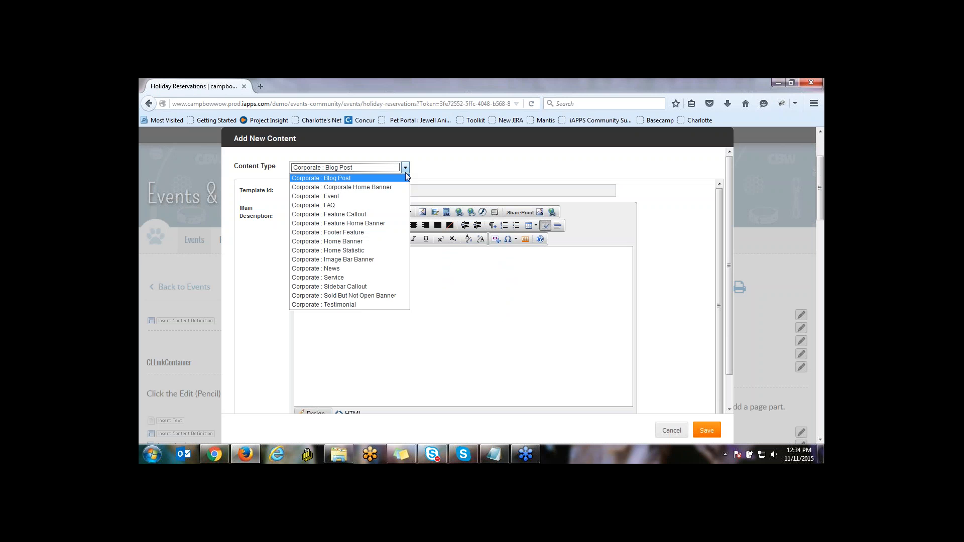
left_click(372, 196)
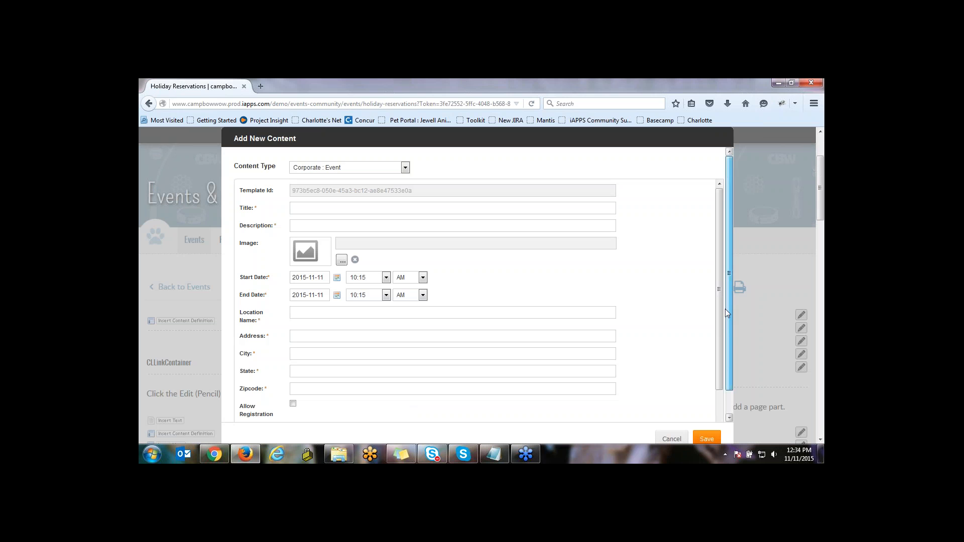
mouse_move(724, 309)
left_mouse_down()
mouse_move(725, 321)
mouse_move(725, 308)
left_mouse_up()
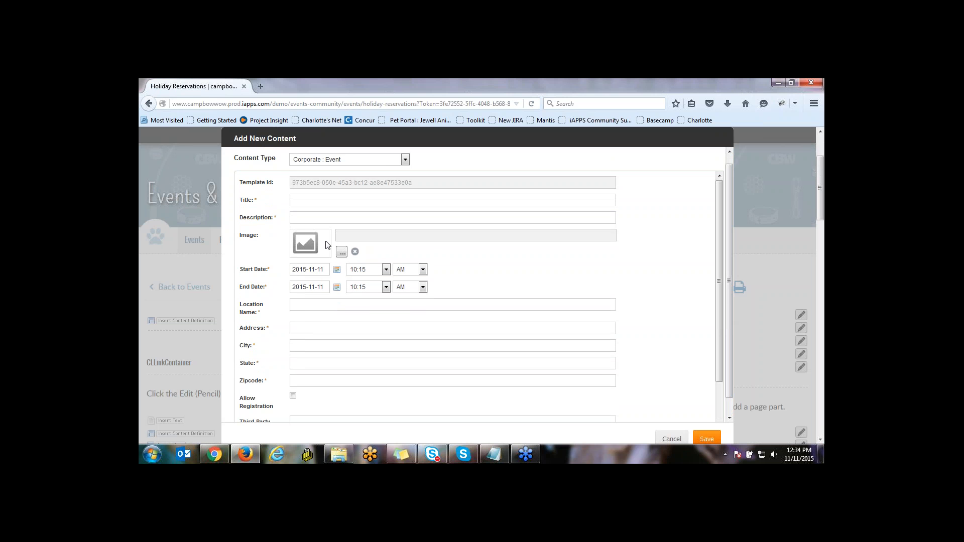
Title the event "Holiday Reservations" and describe it as "Camp Bow Wow is open for Holiday Reservations - make yours now!"
left_click(294, 202)
type("Holiday Reservations")
key("Tab")
type("Cam")
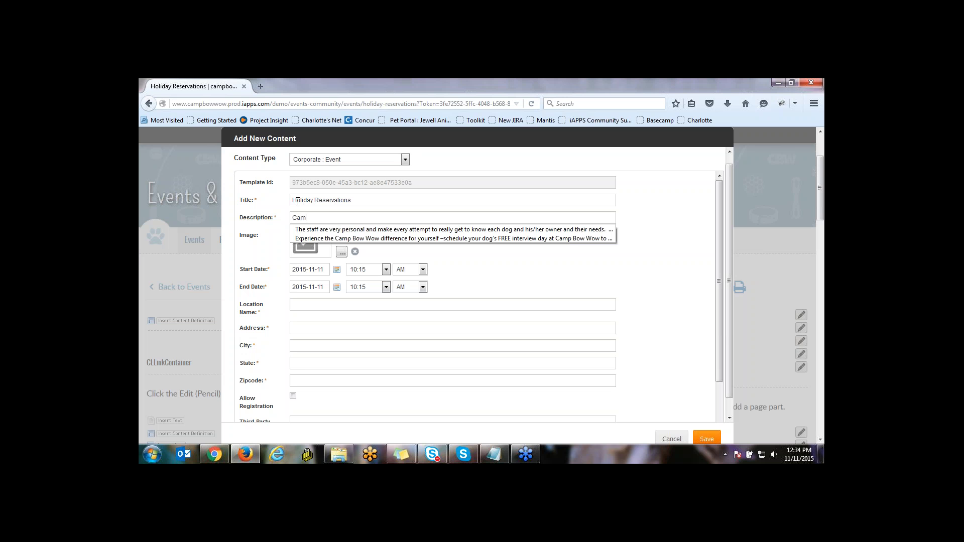
type("p Bow Wow is open for Ho")
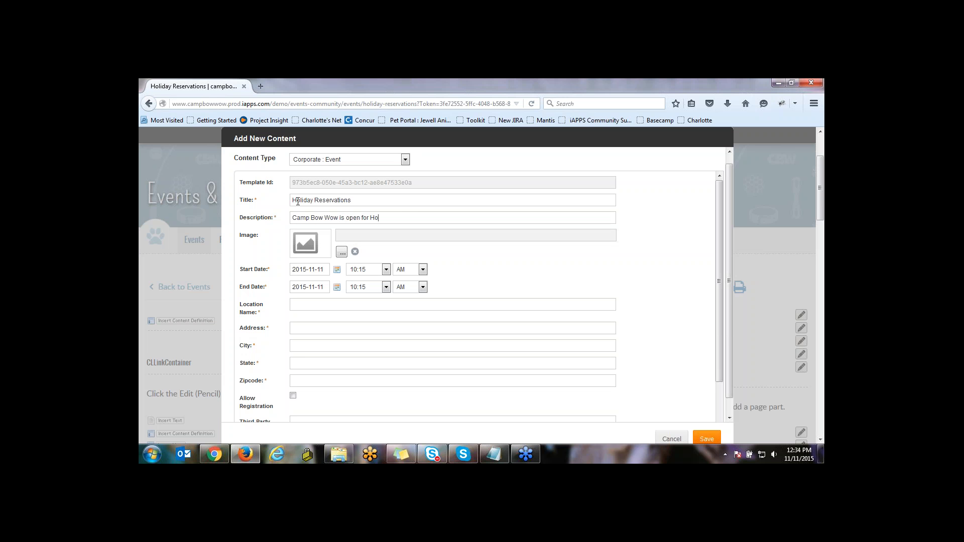
type("liday Reservations - make yours now!")
left_click(341, 251)
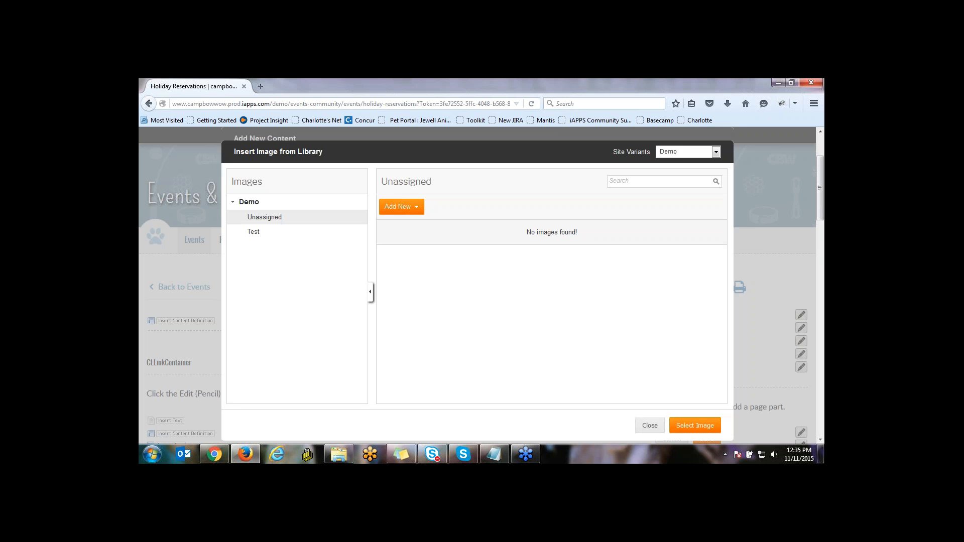
left_click(256, 234)
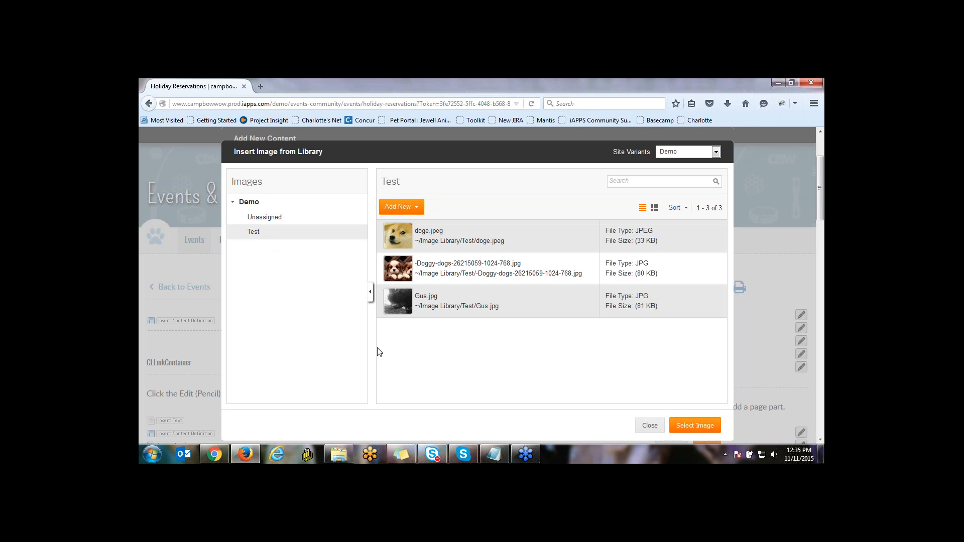
left_click(716, 152)
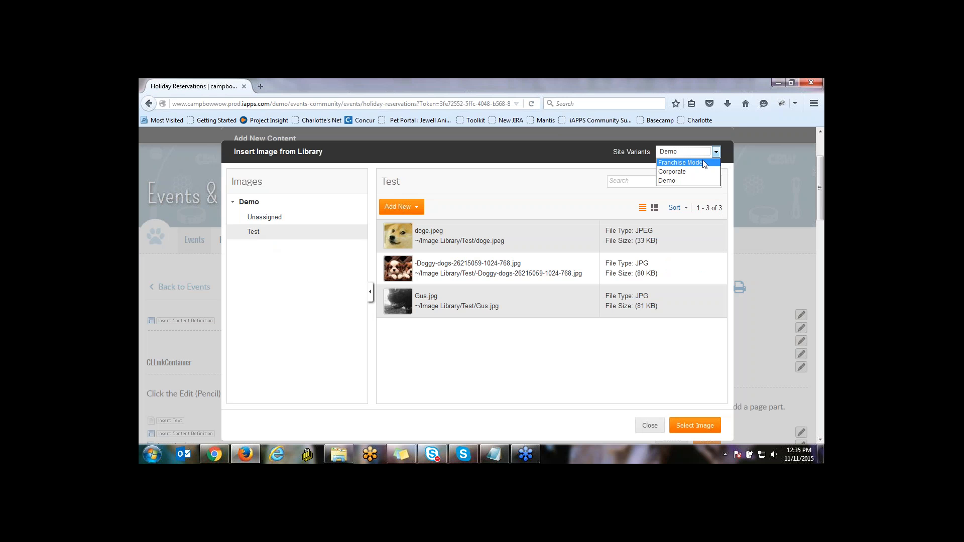
left_click(467, 367)
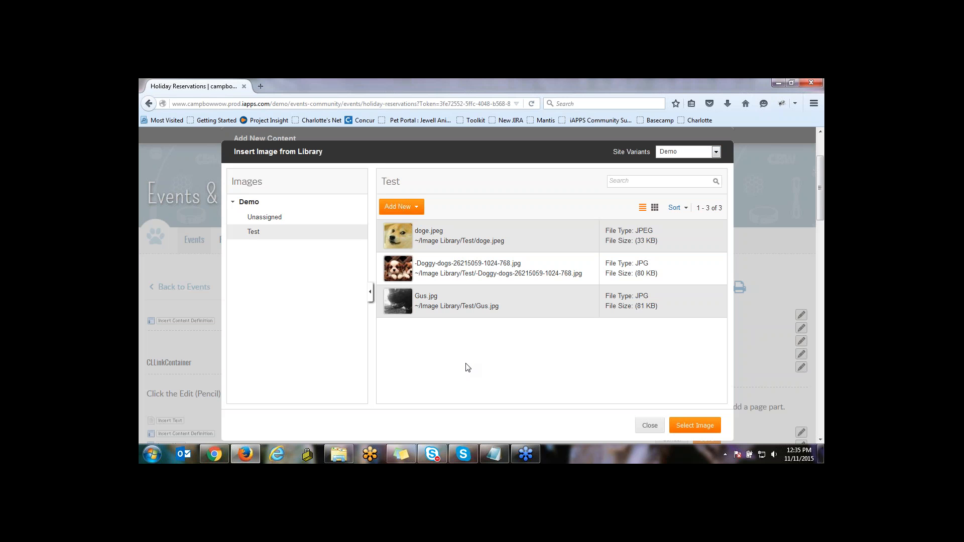
left_click(485, 279)
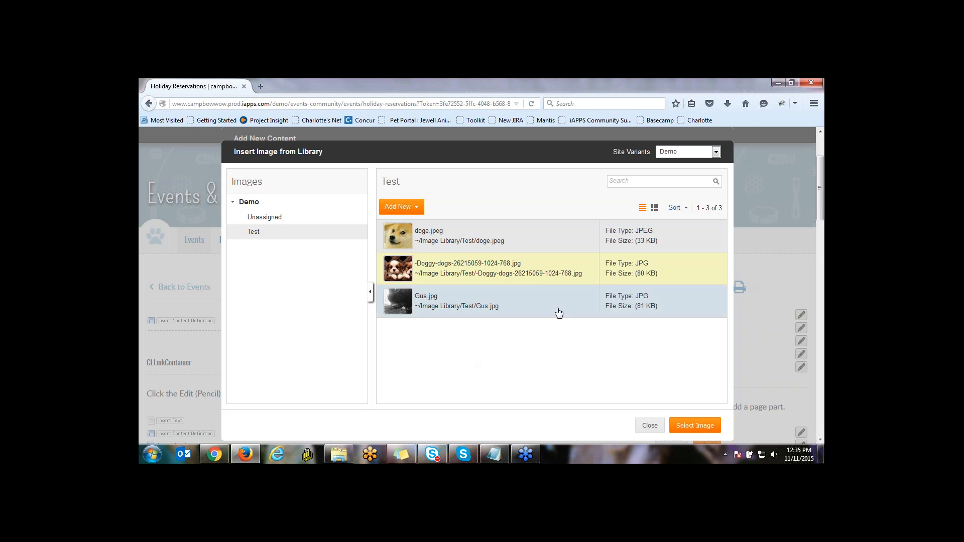
left_click(694, 427)
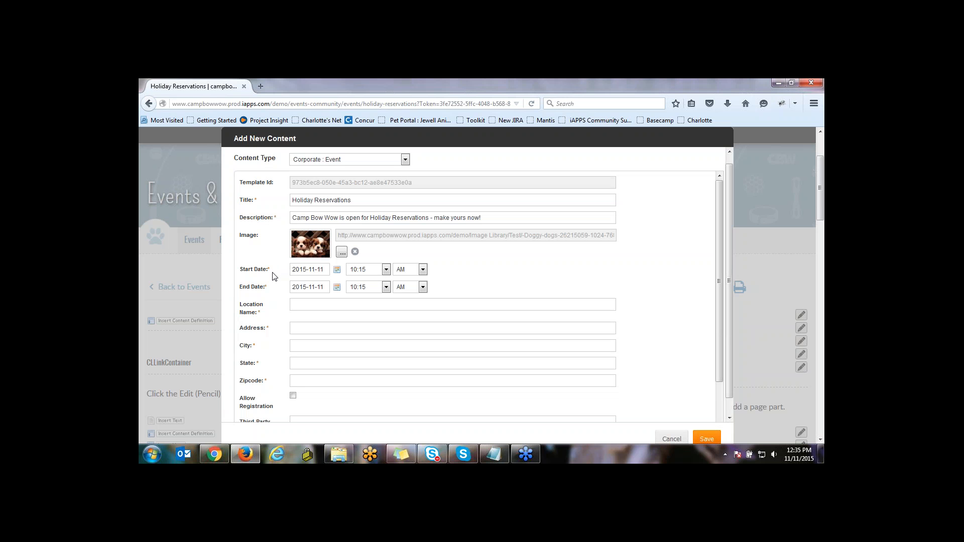
Set the event's start to 2015-11-16 at 07:00 AM
left_click_drag(720, 360, 721, 374)
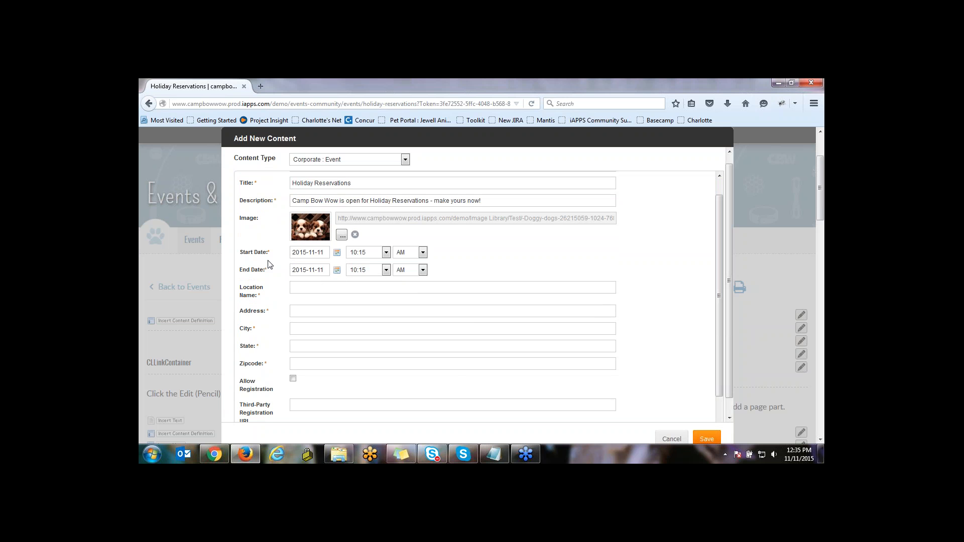
left_click(337, 255)
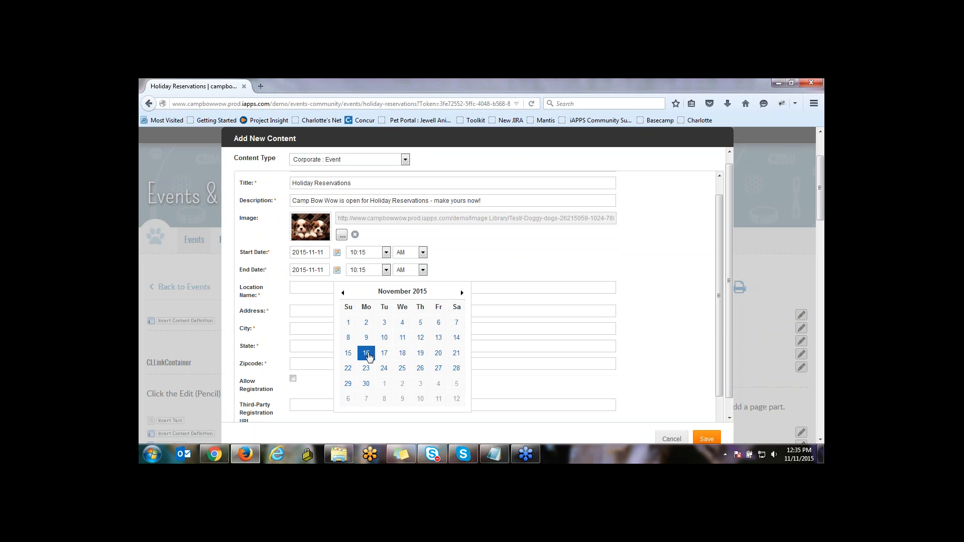
left_click(367, 353)
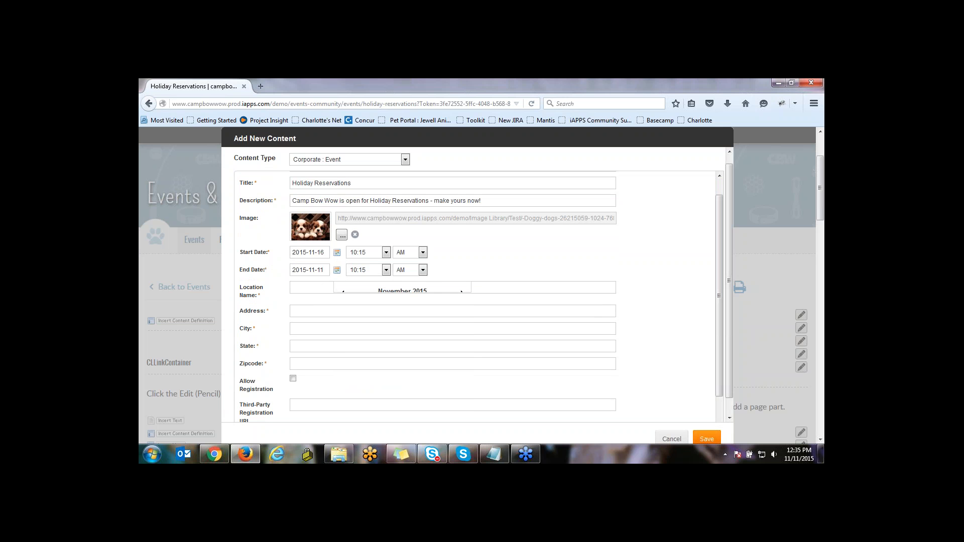
left_click(384, 252)
left_click(364, 291)
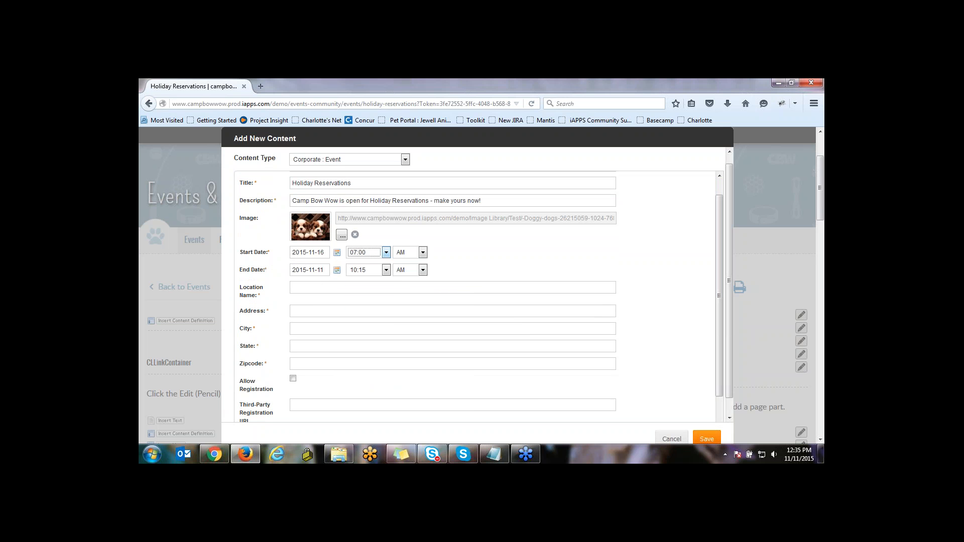
Set the event's end to 2015-12-23 at 07:00 PM
left_click(335, 271)
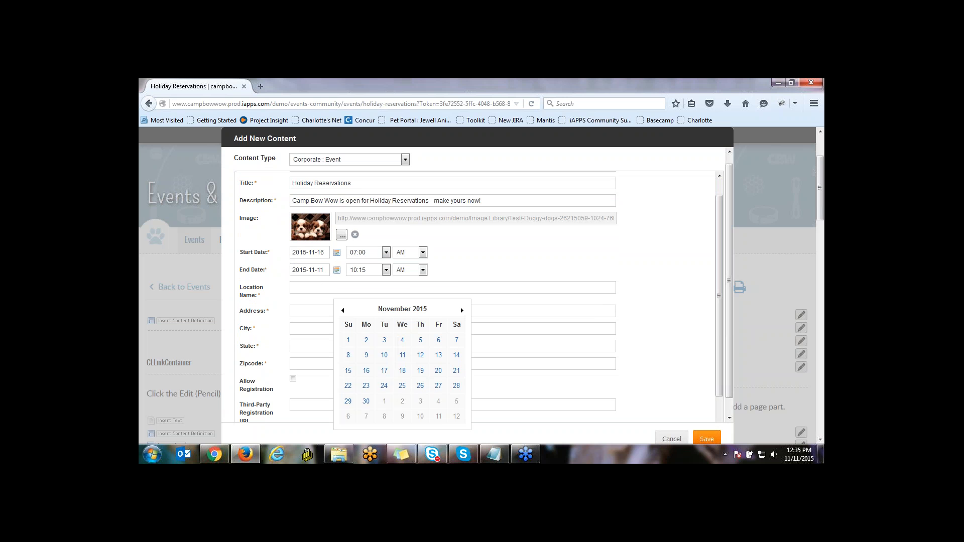
left_click(462, 311)
left_click(402, 386)
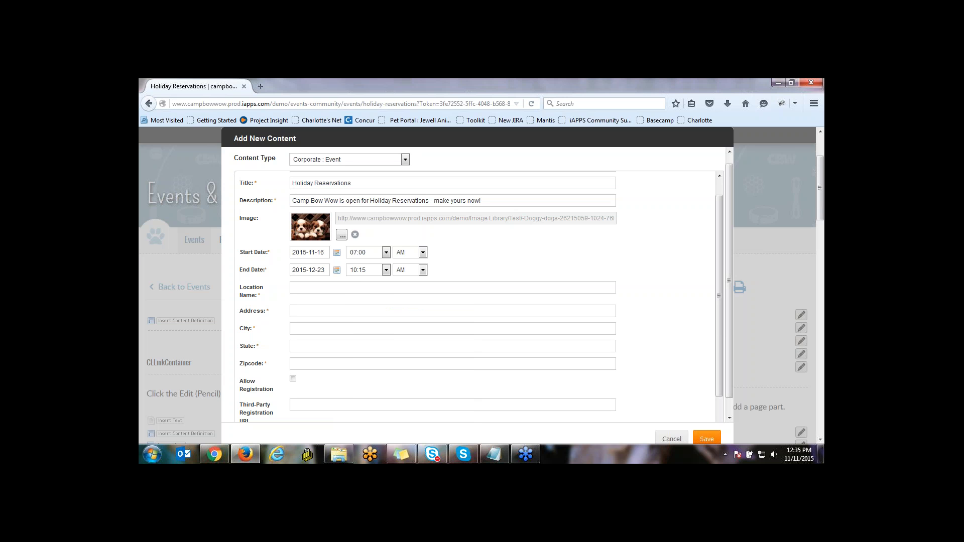
left_click(386, 270)
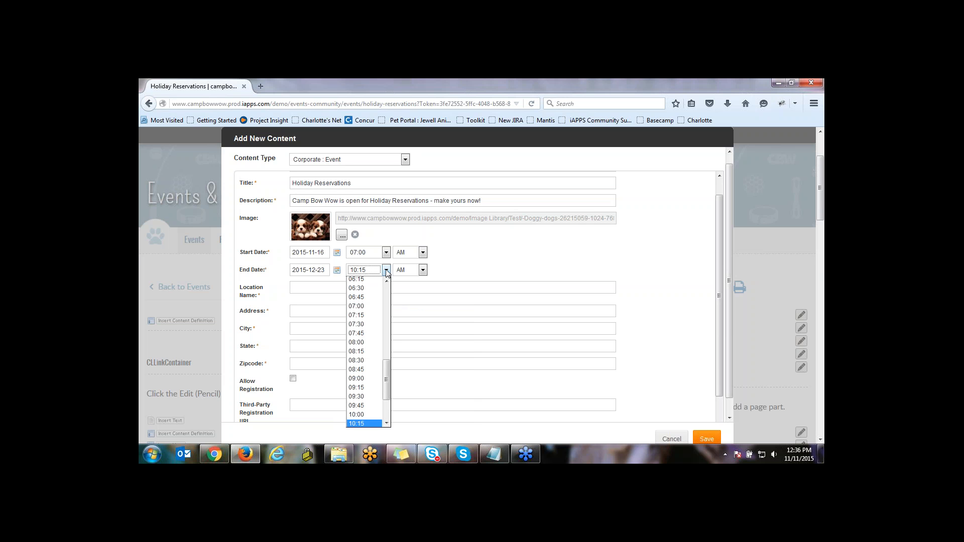
left_click(370, 307)
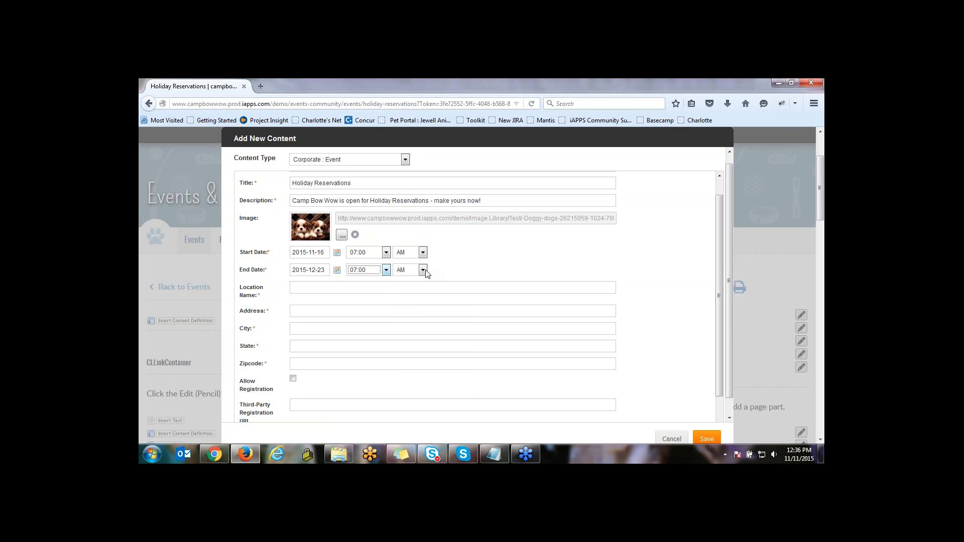
left_click(423, 271)
left_click(413, 290)
Enter Camp Bow Wow Demo as the event's location name
left_click(430, 286)
type("Camp Bow")
type(" Wow Demo")
Fill in the event location's street address, city, state and zip code
type("30 Nn")
key("BackSpace")
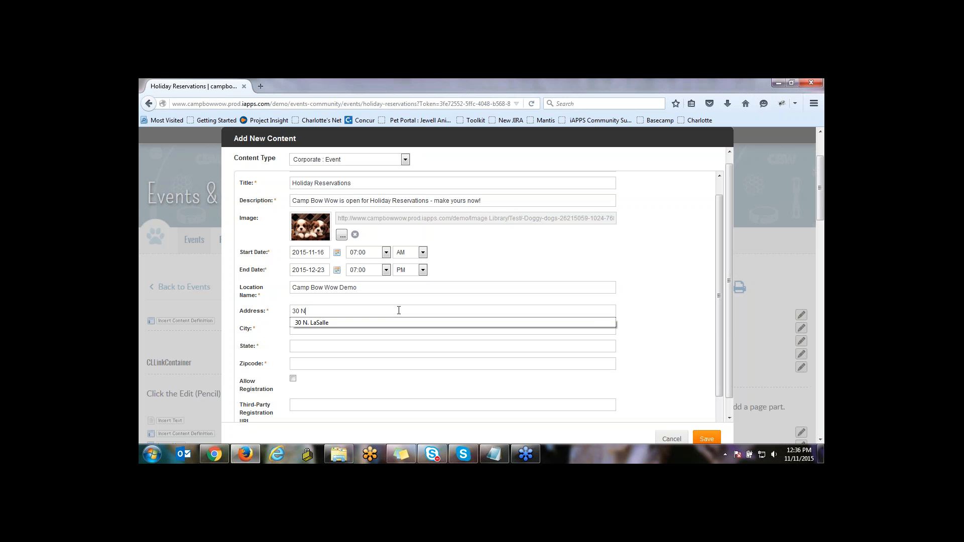
key("Down")
key("Tab")
type("Chicago")
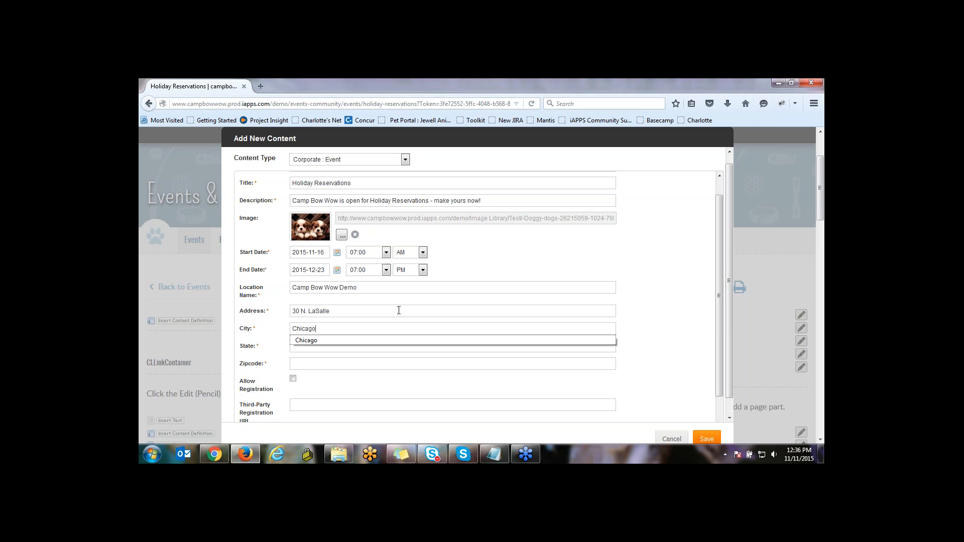
key("Tab")
type("IL")
key("Tab")
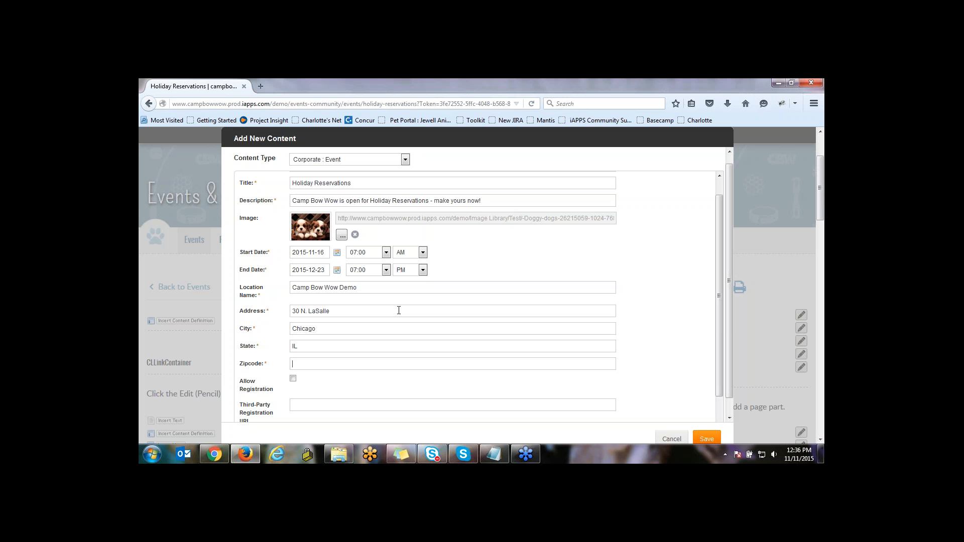
type("60602")
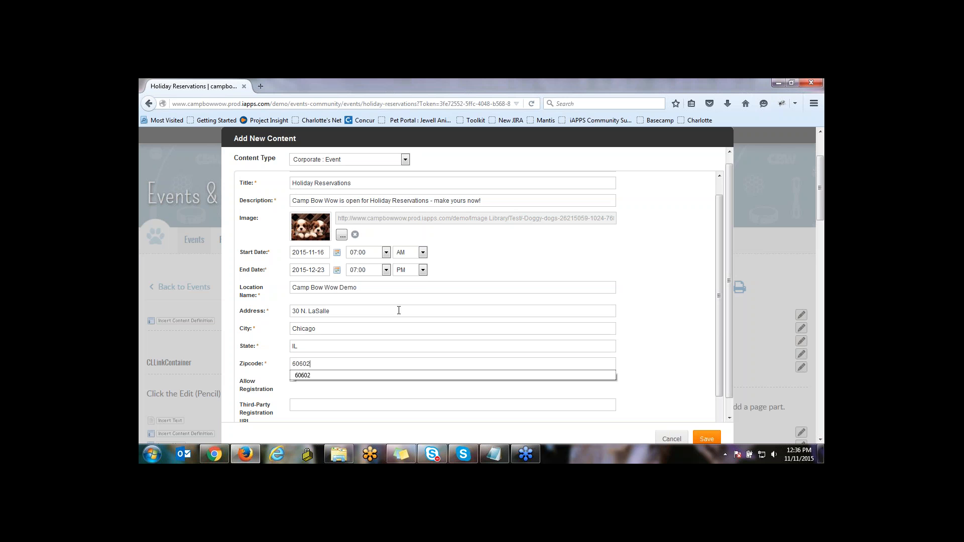
left_click(661, 334)
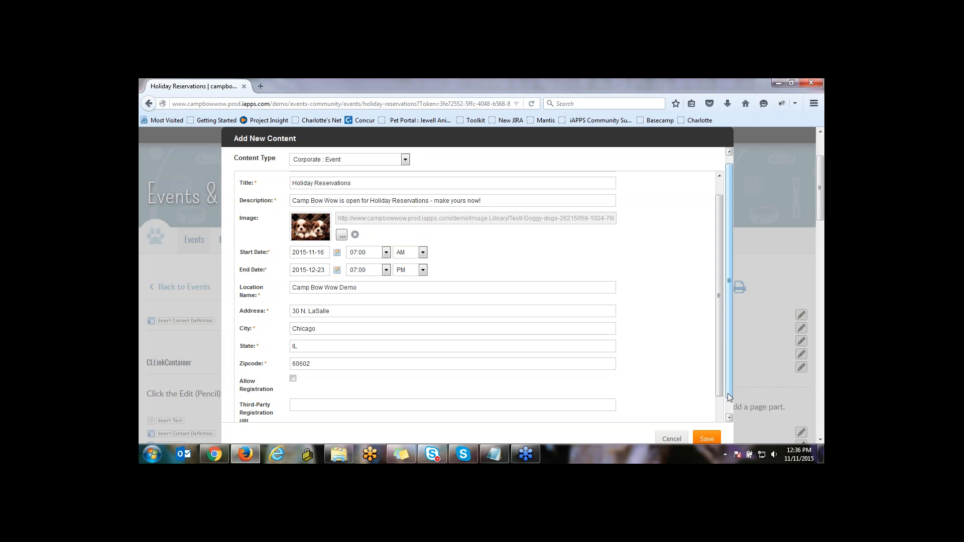
Save the new event content and choose the Demo library's Events folder as its target directory
left_click_drag(728, 393, 729, 410)
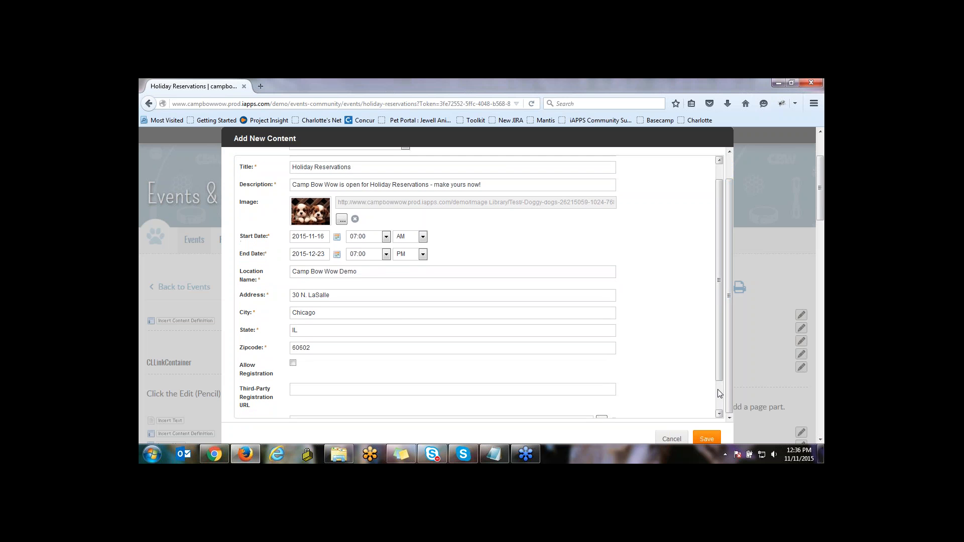
left_click_drag(718, 376, 680, 399)
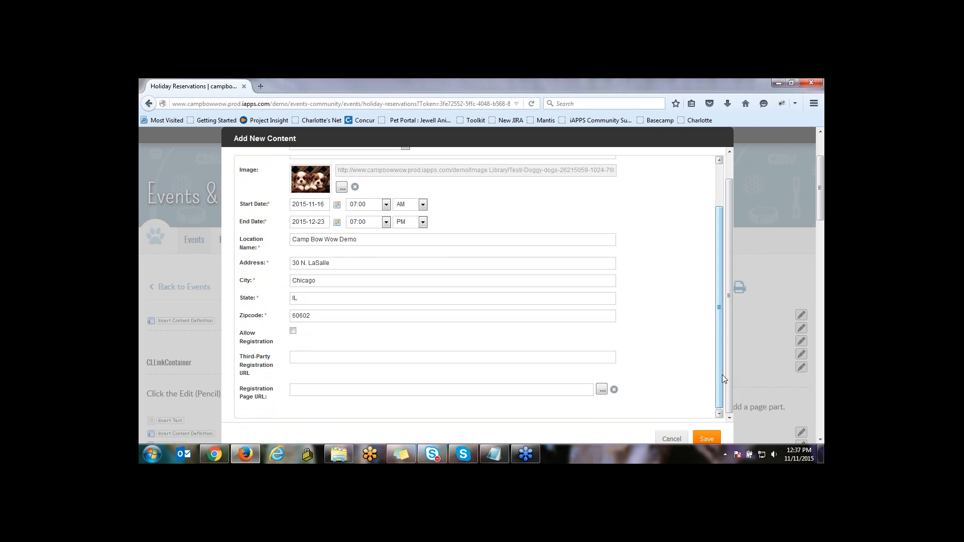
scroll(722, 377, "down", 1)
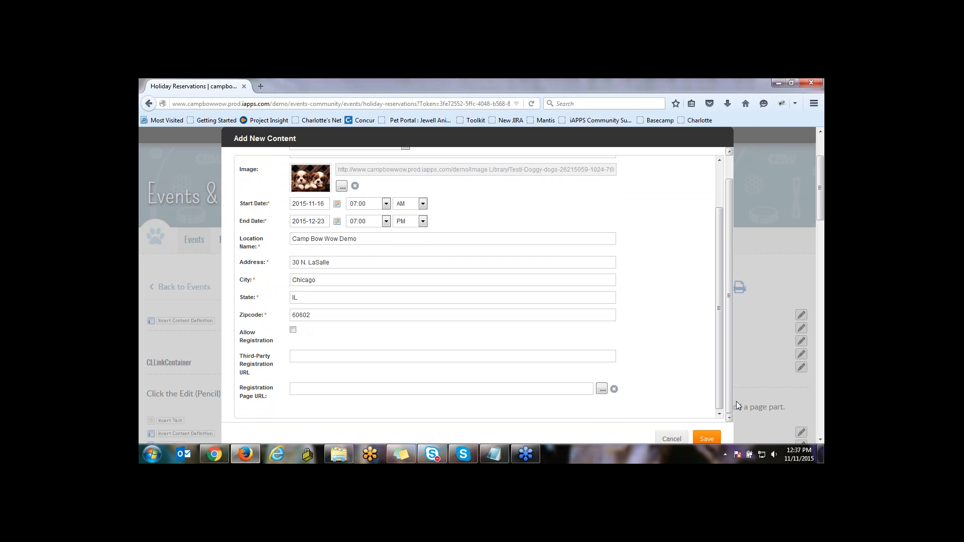
scroll(822, 435, "down", 2)
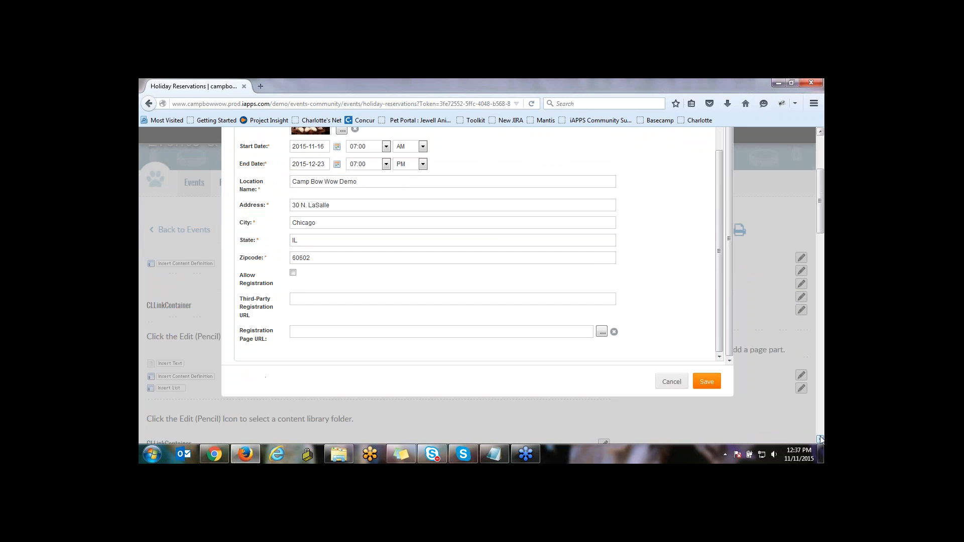
left_click(707, 382)
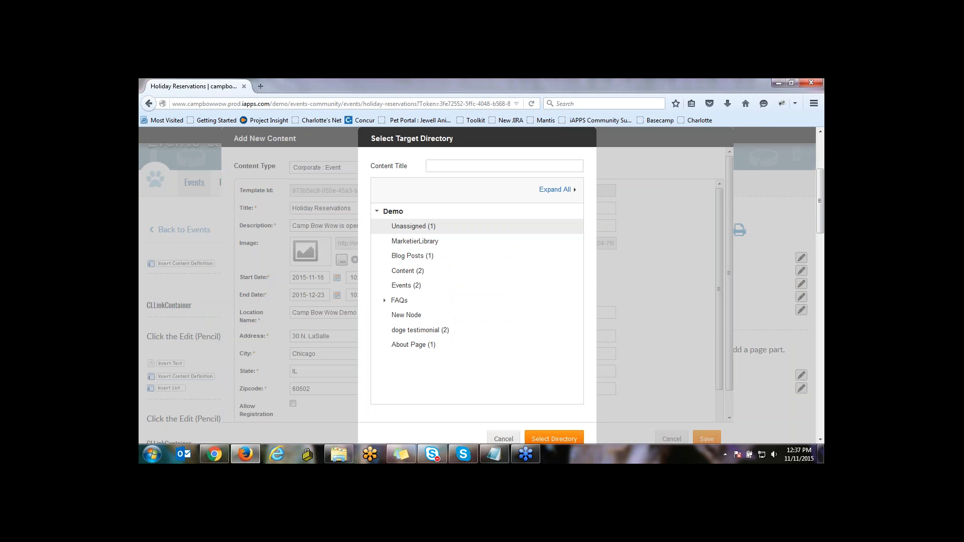
left_click(410, 286)
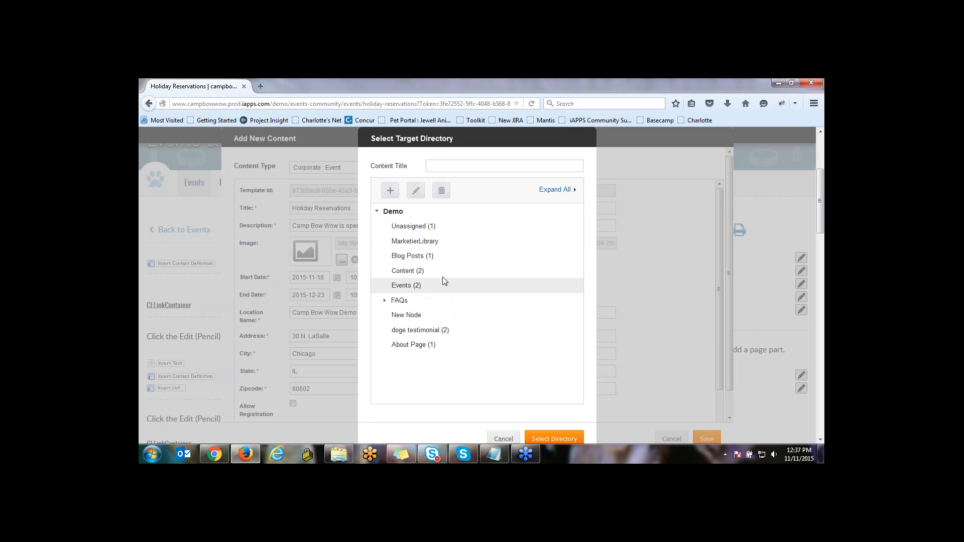
Title the content Holiday Reservations and confirm the selected target directory
left_click(496, 164)
type("J")
type("Hold")
key("BackSpace")
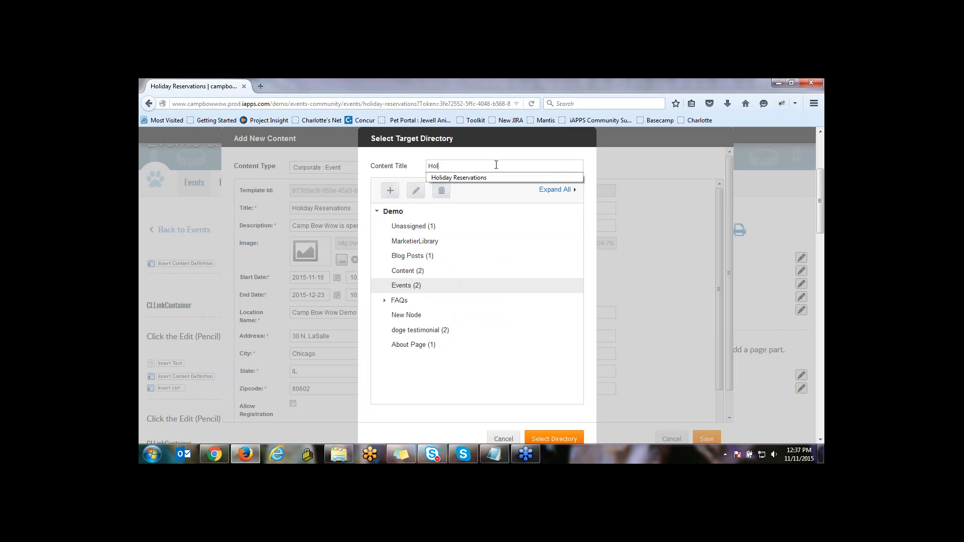
type("iday Reservatoins")
key("BackSpace")
key("BackSpace")
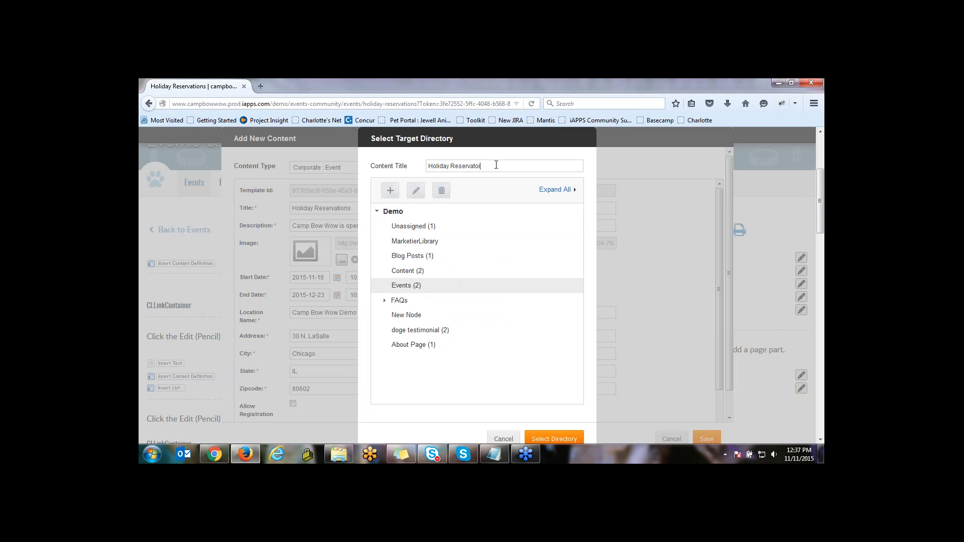
key("BackSpace")
type("ionis")
type("s")
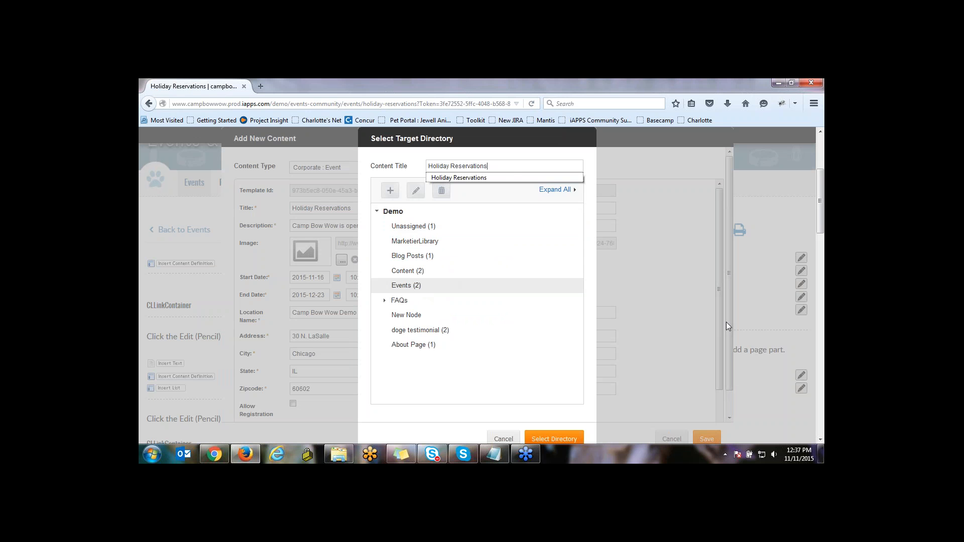
left_click(554, 439)
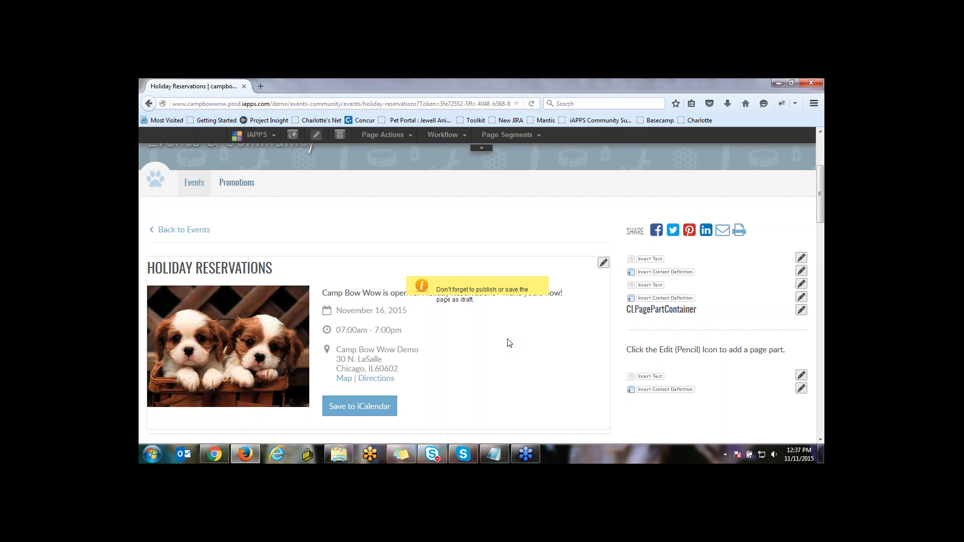
Open link creation for the first link container below the event details and title the link Overview
left_click(820, 440)
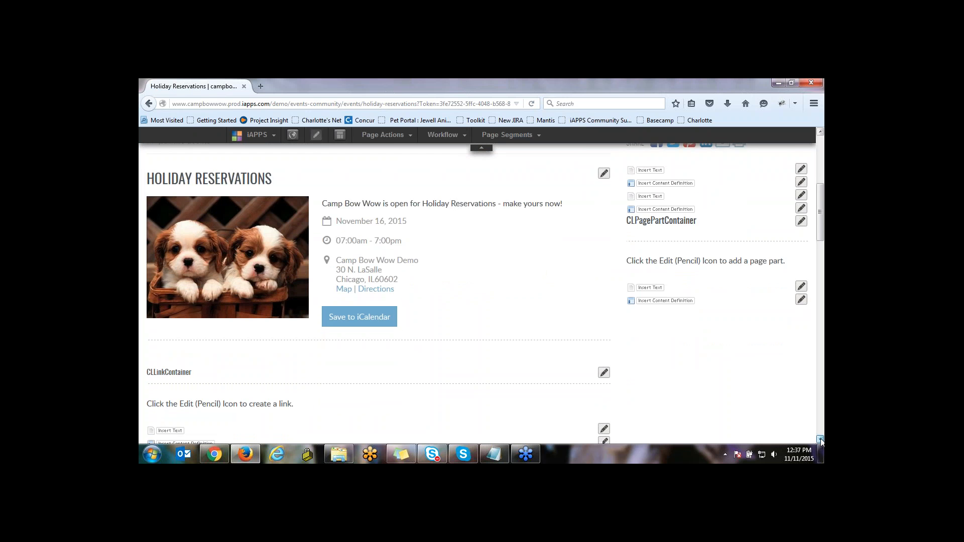
left_click(820, 440)
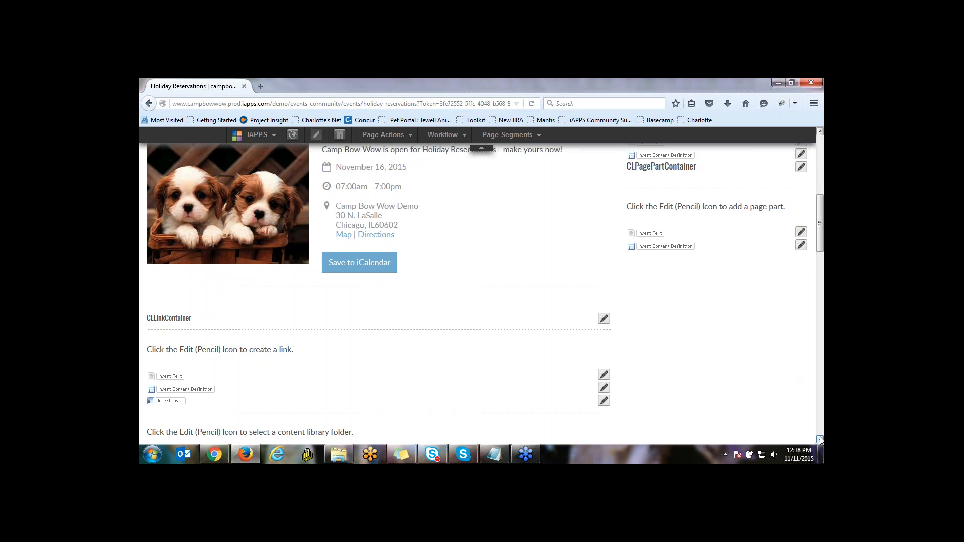
left_click(820, 440)
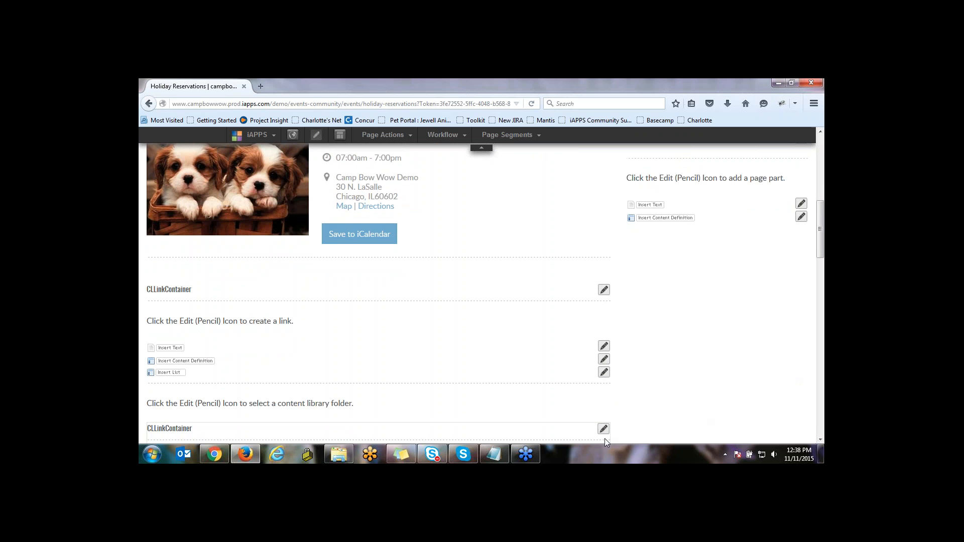
left_click(603, 291)
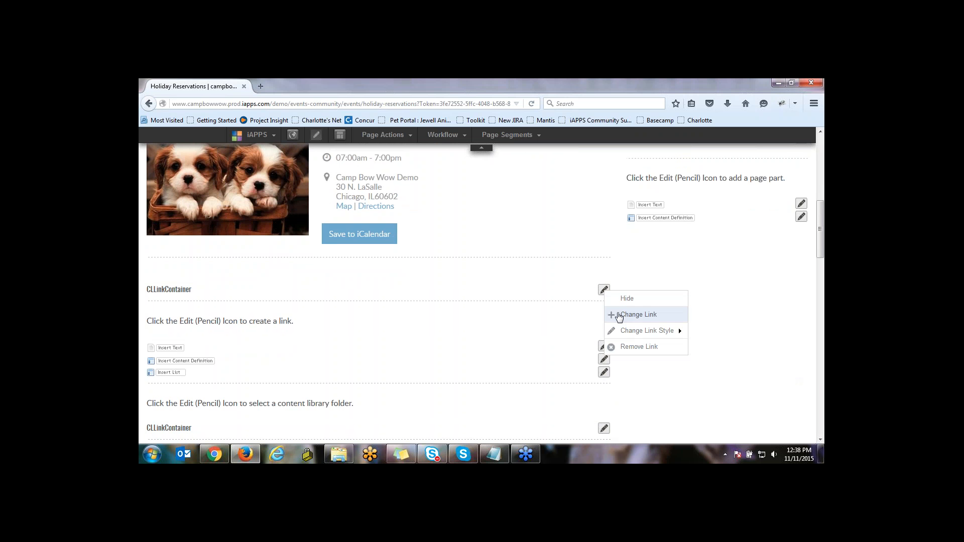
left_click(620, 315)
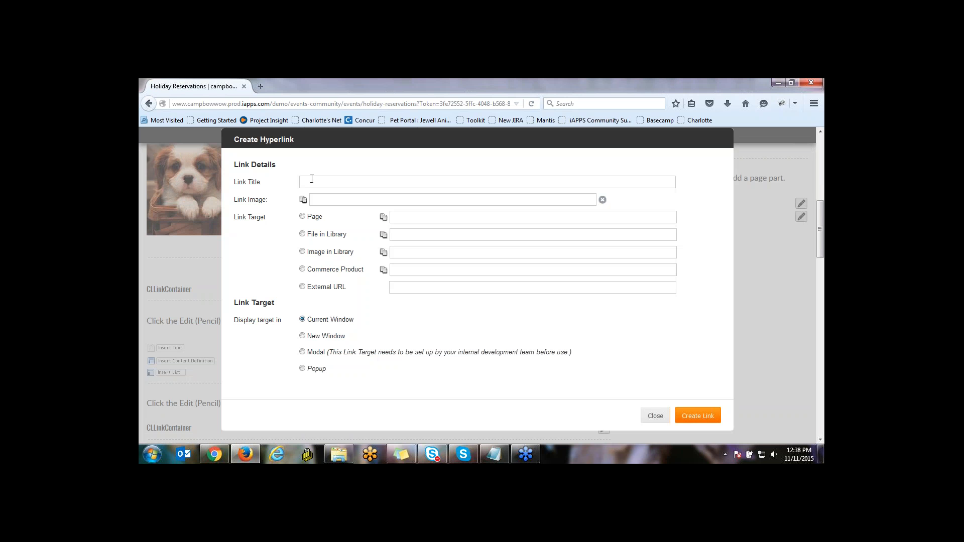
left_click(311, 179)
type("Overview")
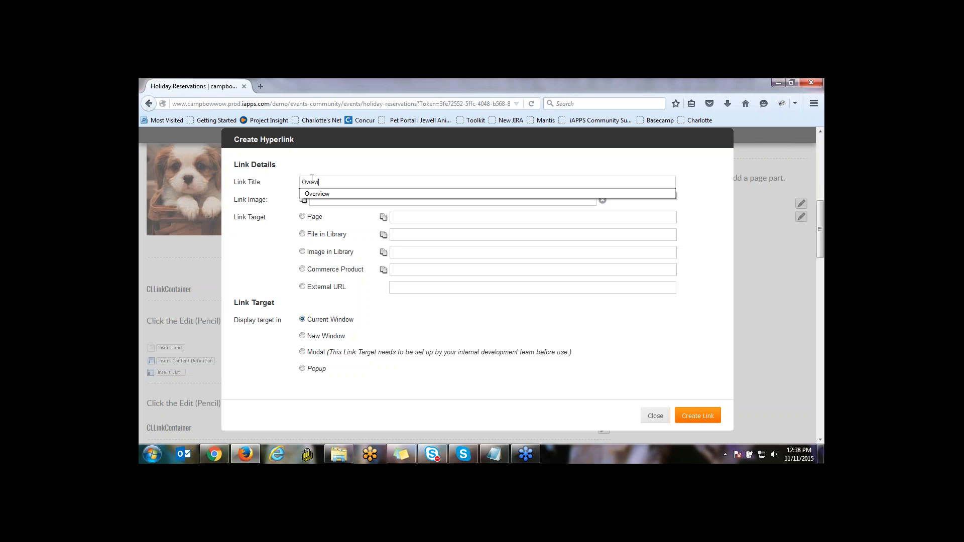
key("Down")
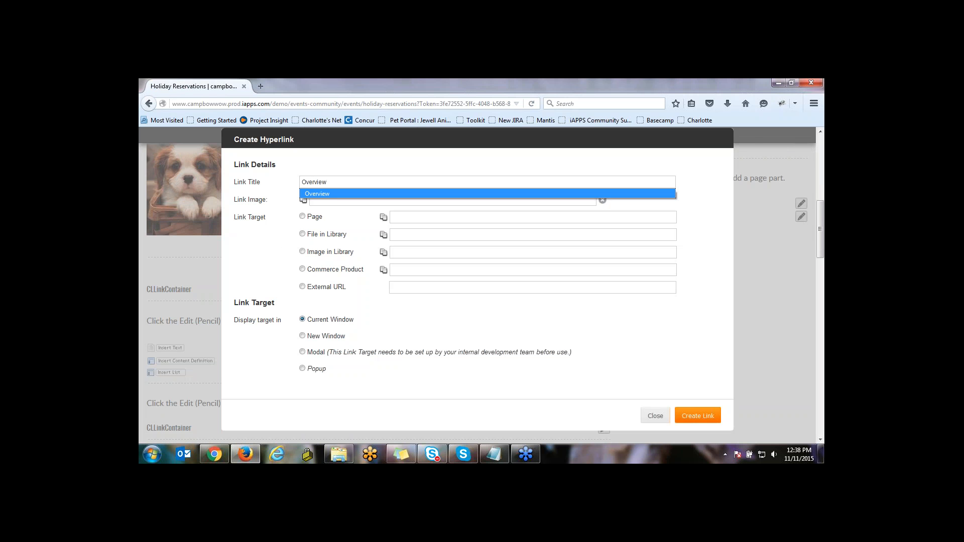
Set the Overview link's target to the page # and create the link
left_click(303, 217)
left_click(406, 217)
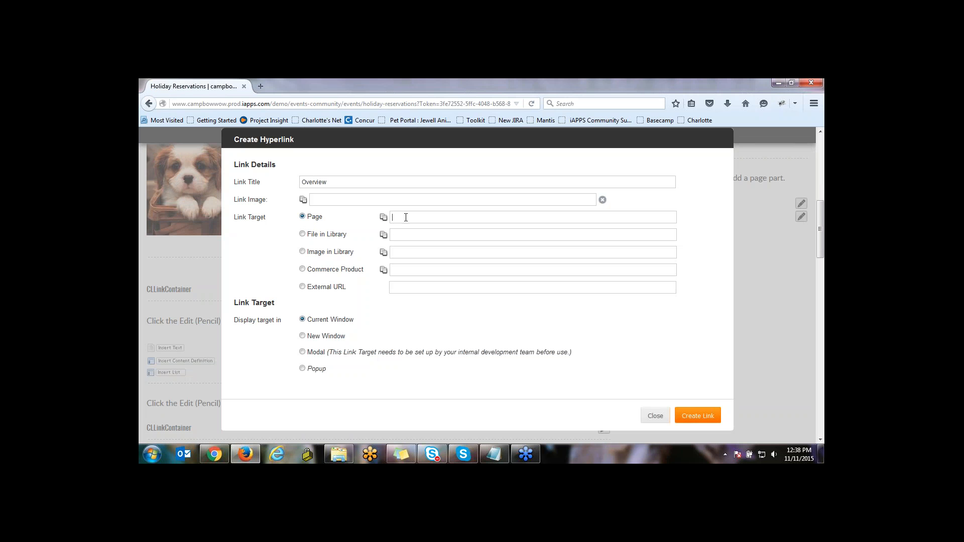
type("#")
key("Down")
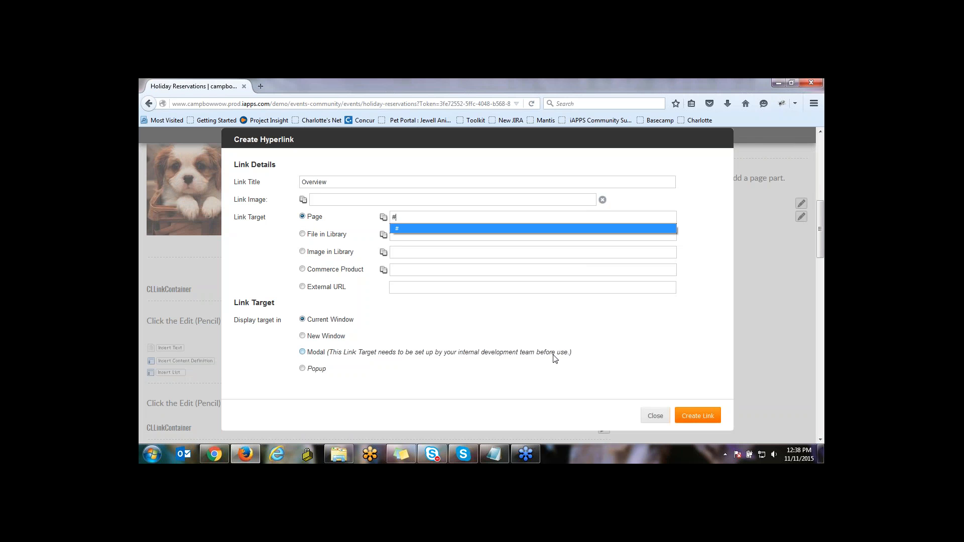
key("Return")
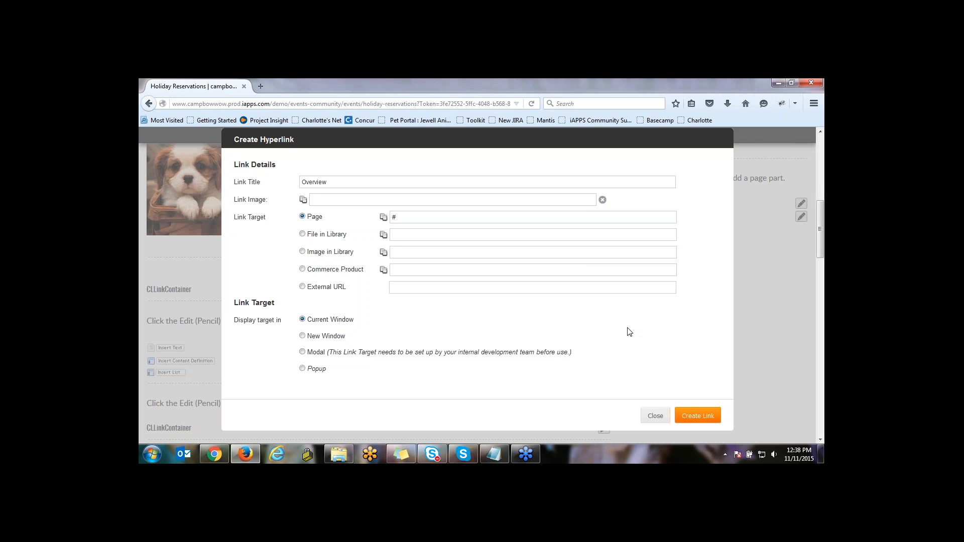
left_click(700, 419)
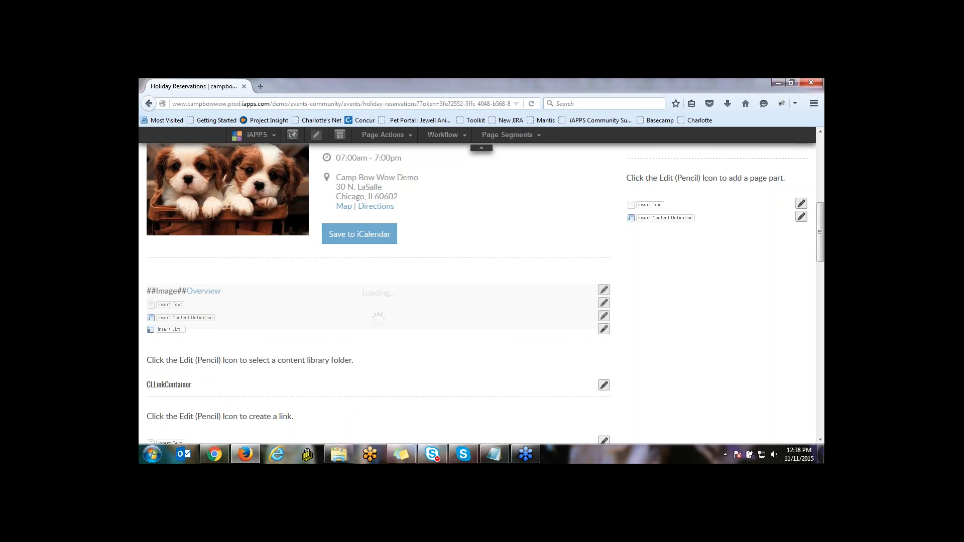
Create new text under the Overview link reading "This is my overview of my event."
left_click(606, 305)
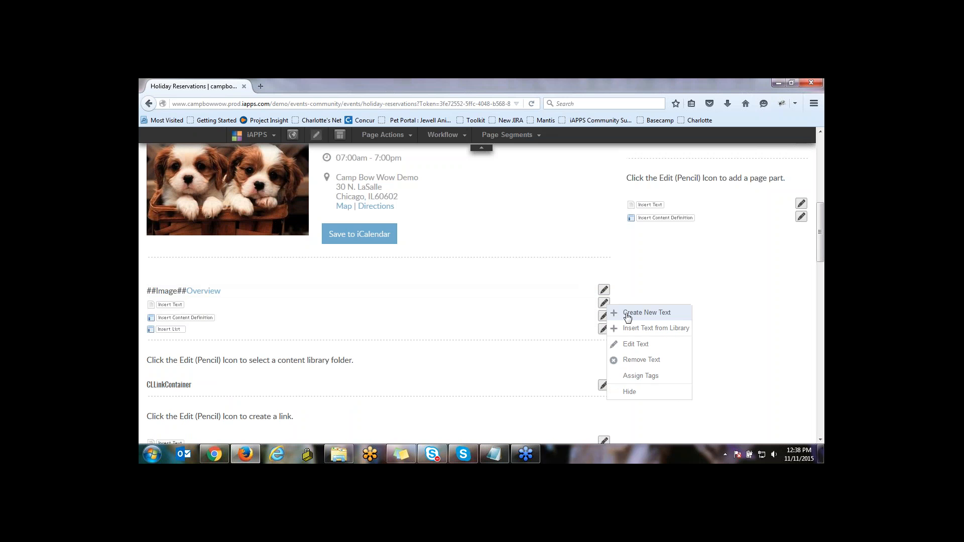
left_click(628, 315)
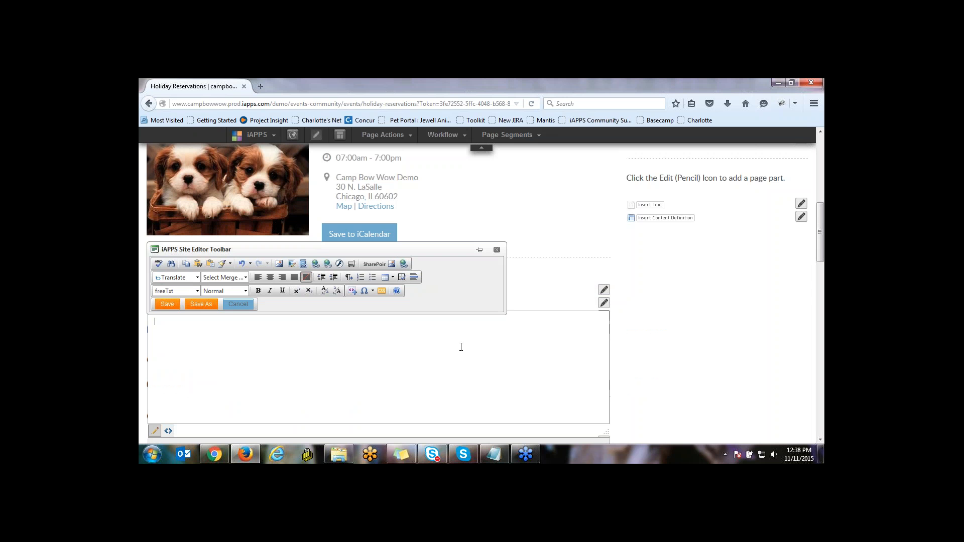
type("his is my overview of my event.")
left_click(820, 440)
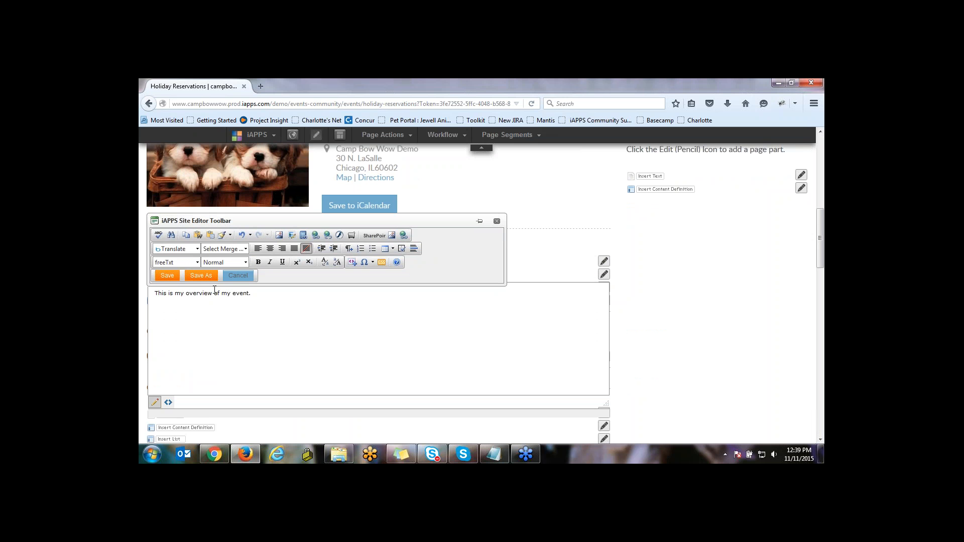
Save the overview text as Holiday content in the Demo library's Events folder
left_click(202, 277)
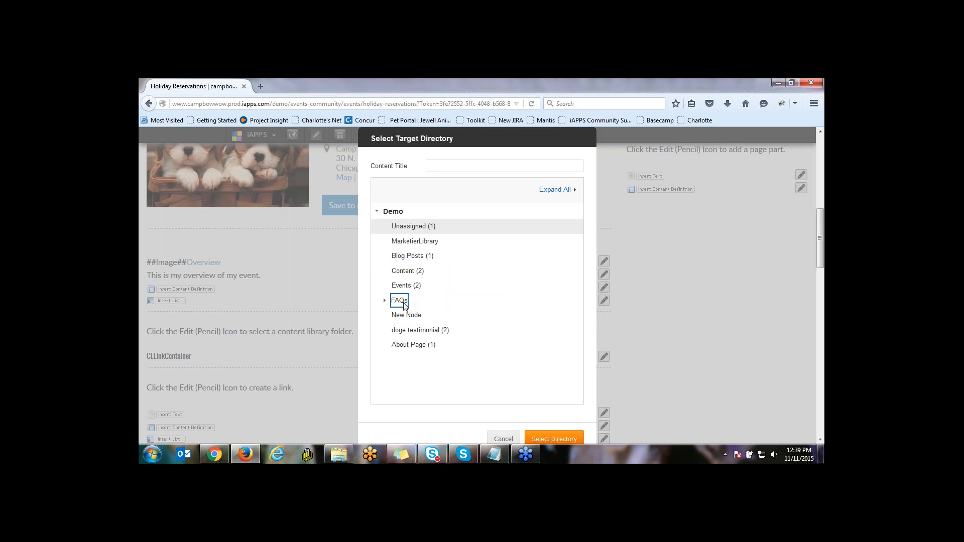
left_click(416, 286)
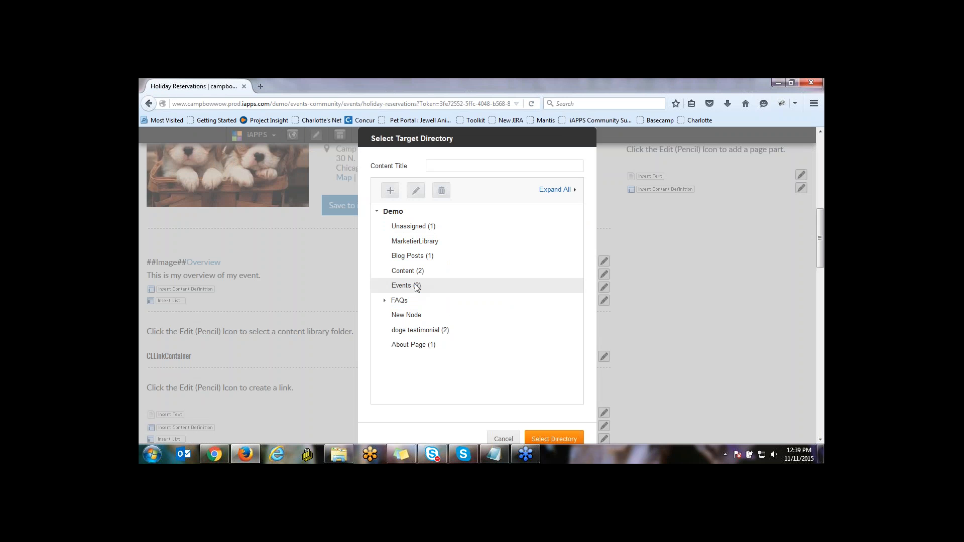
left_click(486, 169)
type("Holiday ")
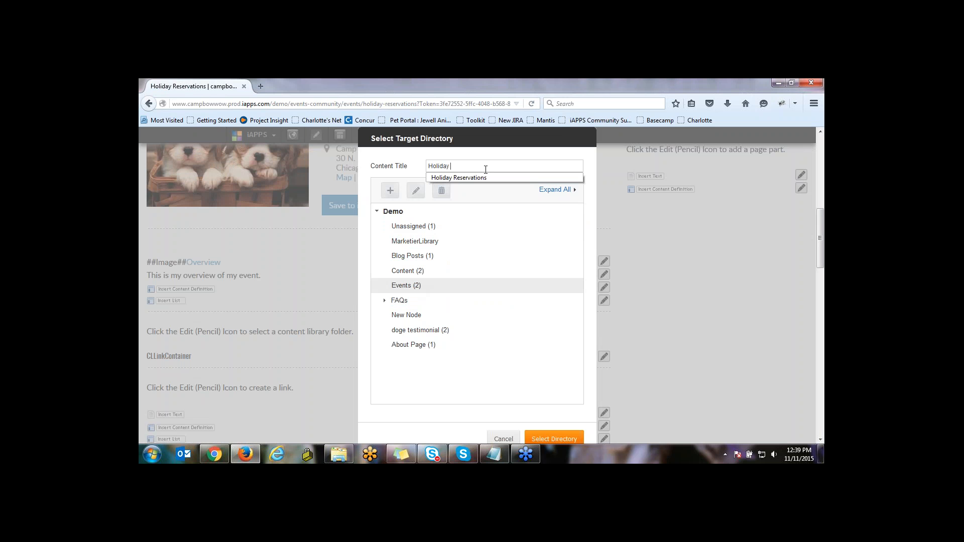
type("content")
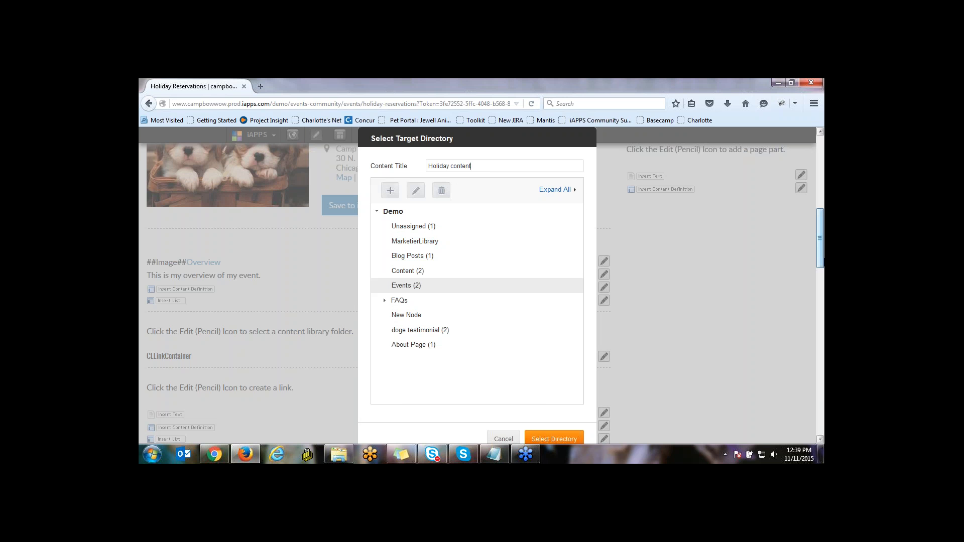
scroll(812, 265, "down", 1)
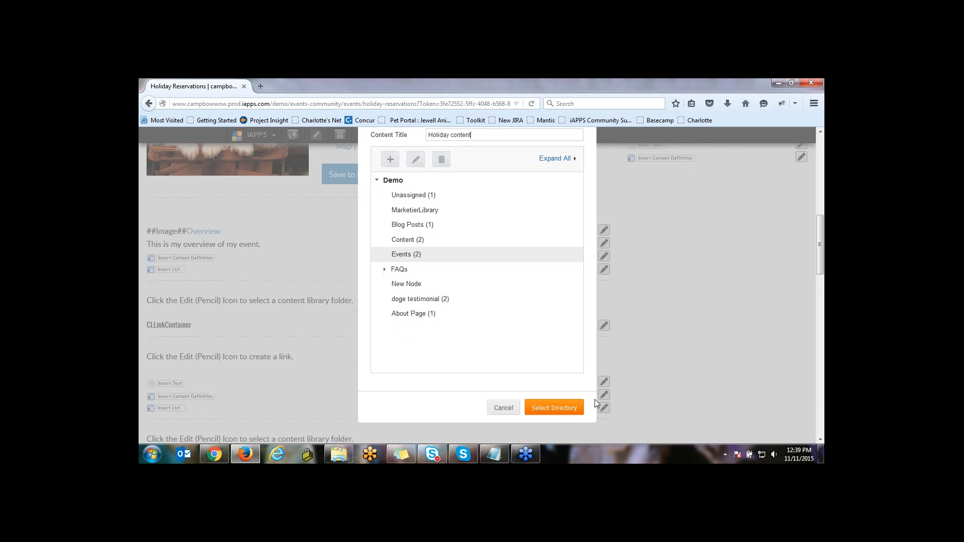
left_click(552, 407)
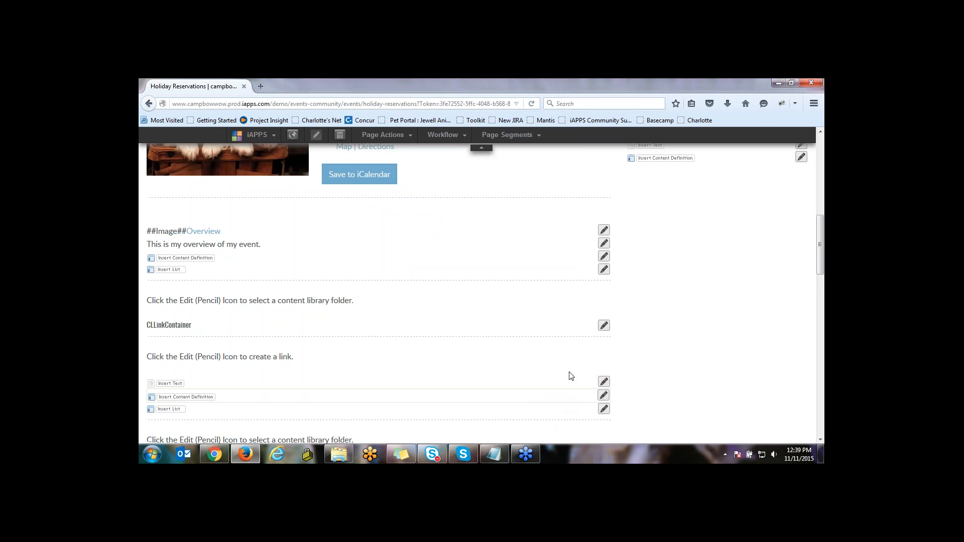
Create a link titled Agenda with the page target # in the link container below the Overview section
left_click(604, 326)
left_click(673, 351)
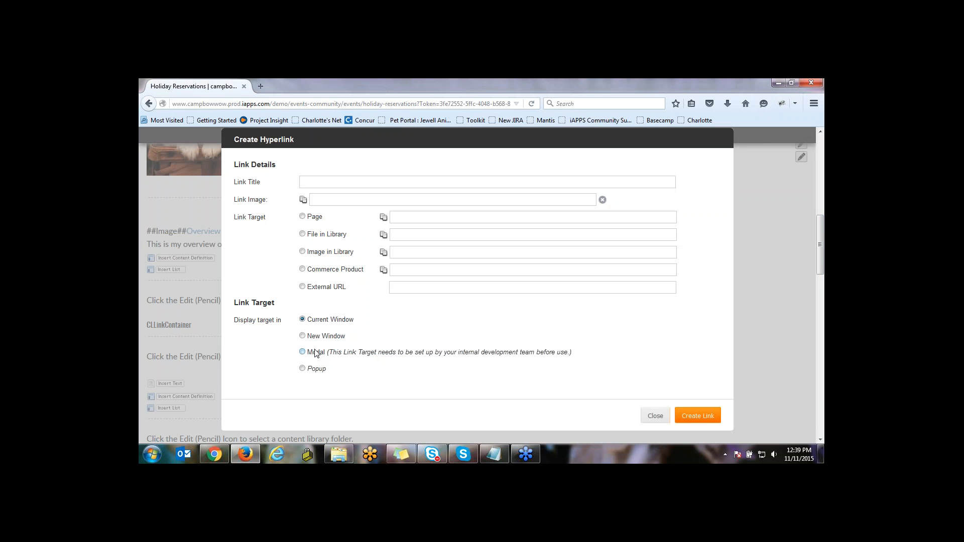
type("Agenda")
left_click(399, 220)
type("#")
left_click(303, 217)
left_click(696, 419)
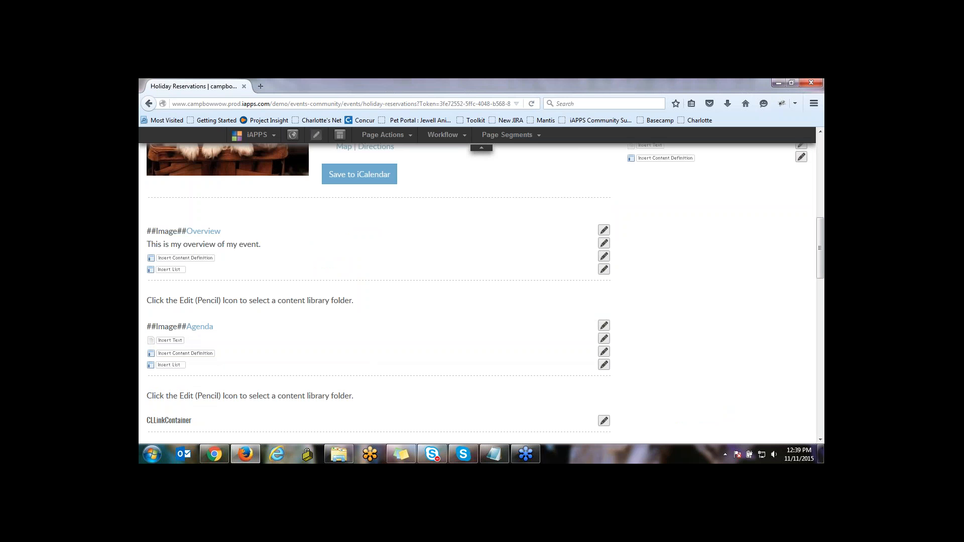
Try to leave the Holiday Reservations page editor for the last Content Manager admin page
left_click_drag(820, 277, 819, 219)
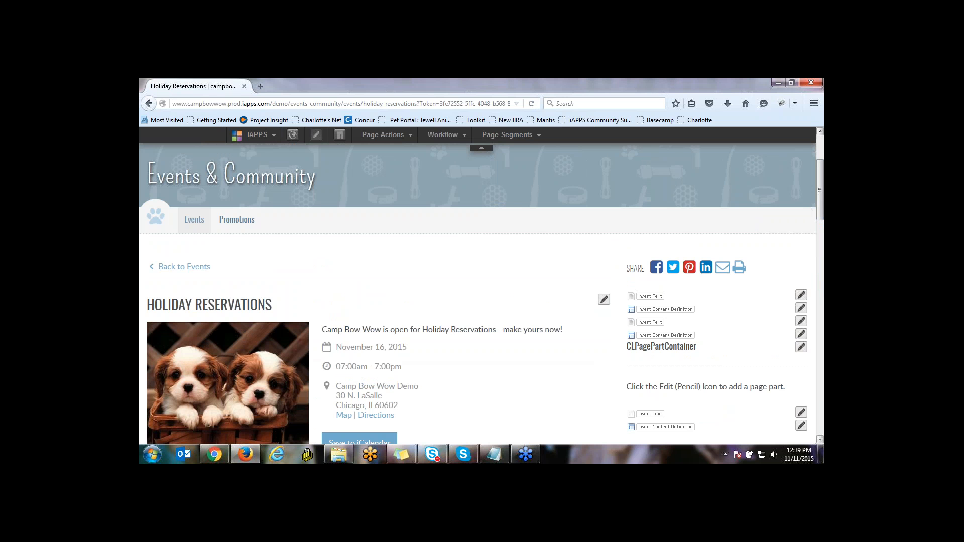
left_click(443, 134)
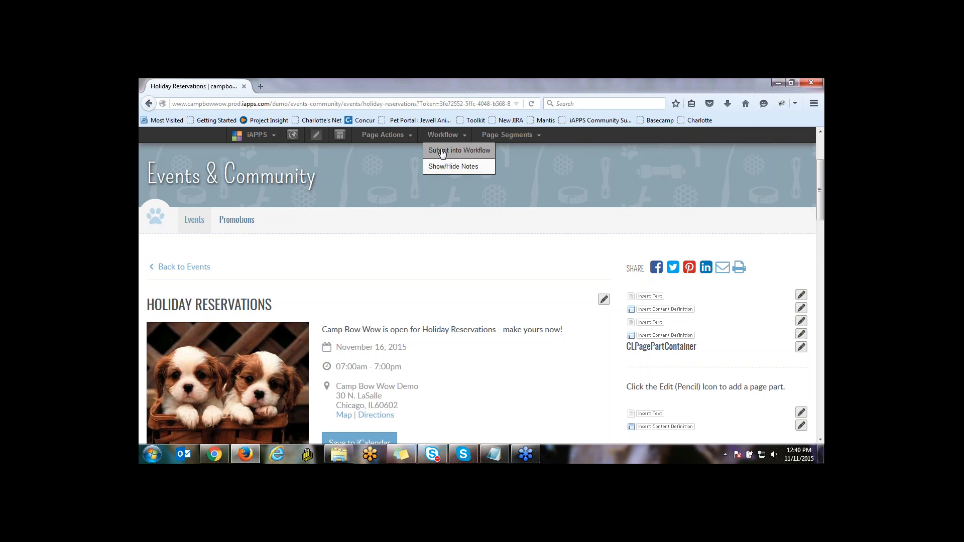
left_click(255, 135)
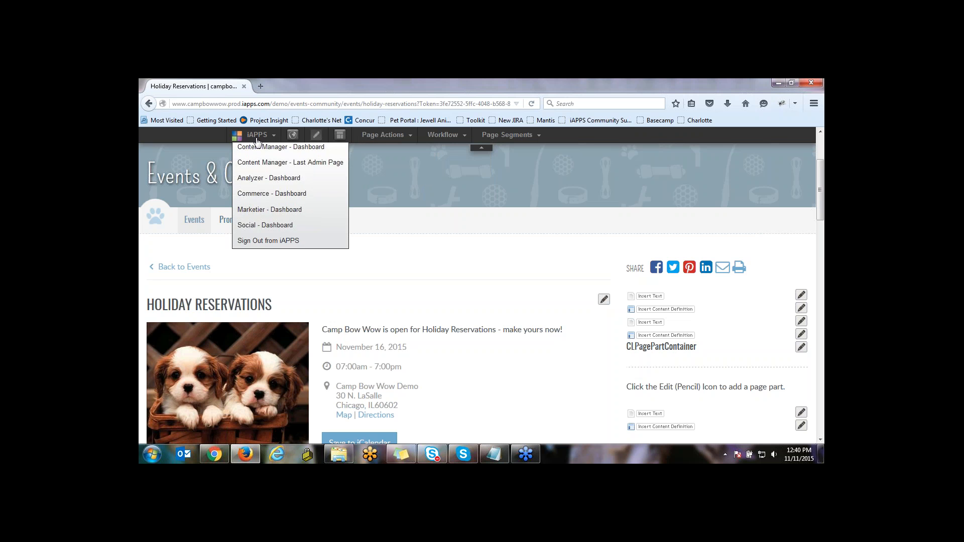
left_click(251, 171)
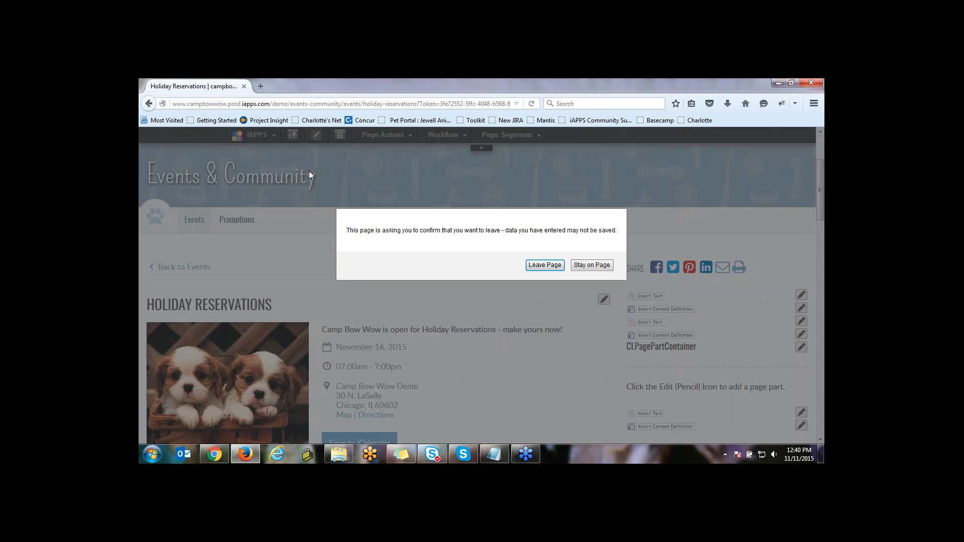
left_click(557, 268)
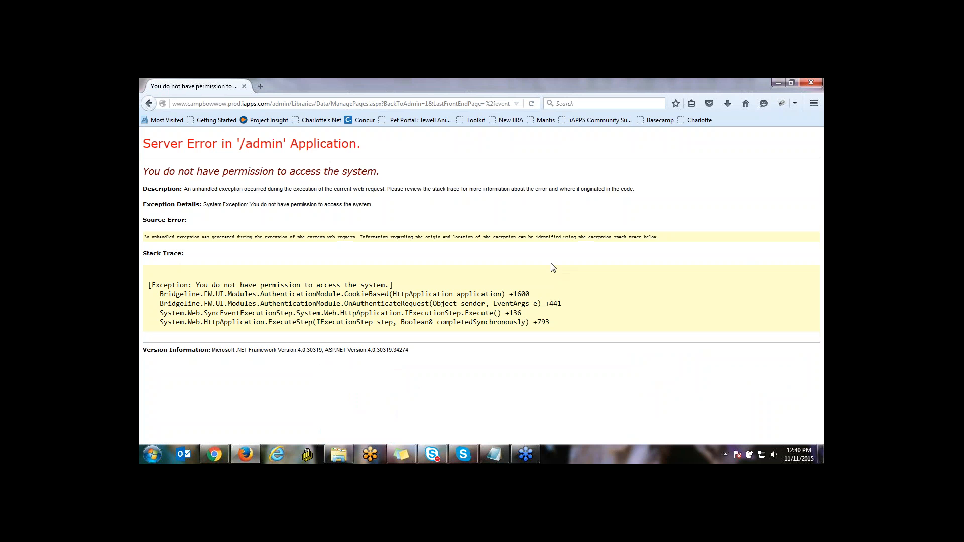
left_click(273, 104)
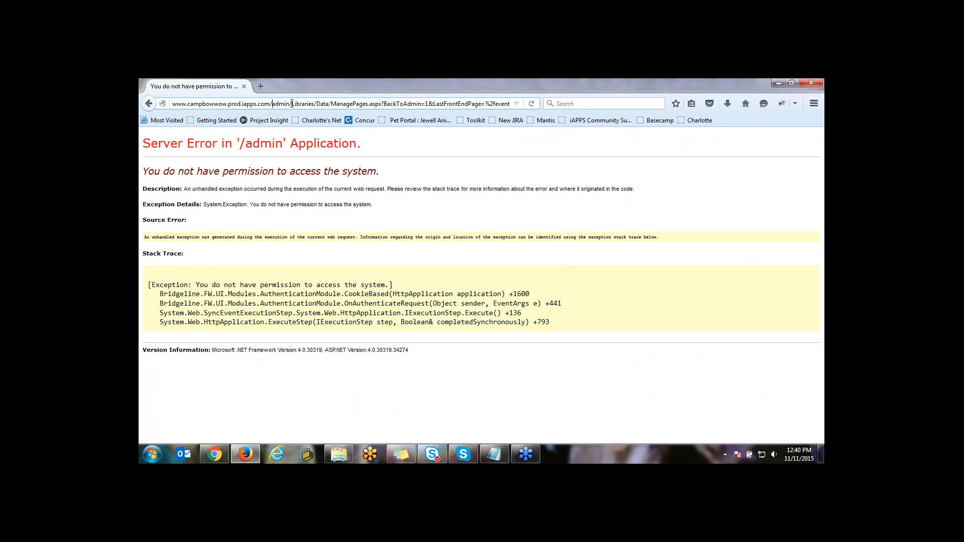
type("www.campbowwow.prod.iapps.com/demo/")
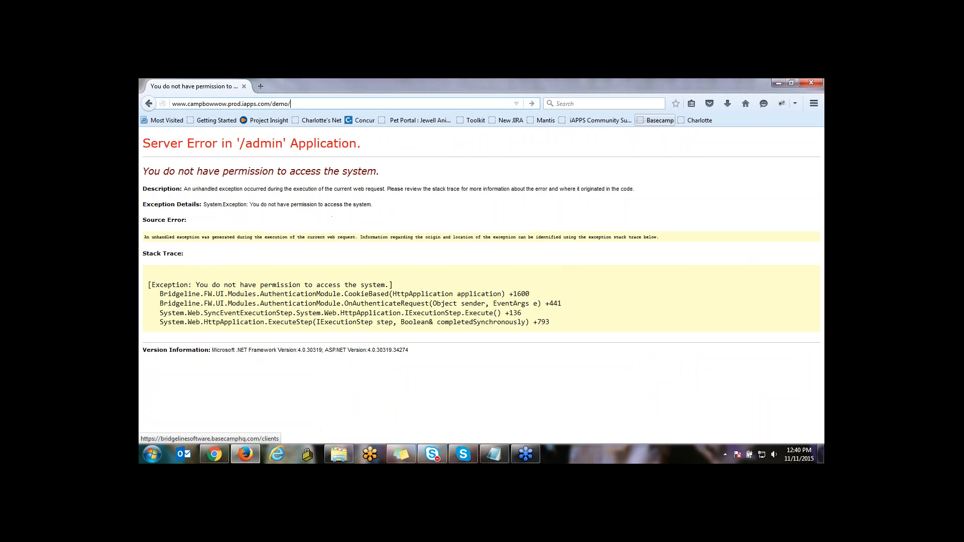
key("Down")
key("Down")
key("Down")
key("Return")
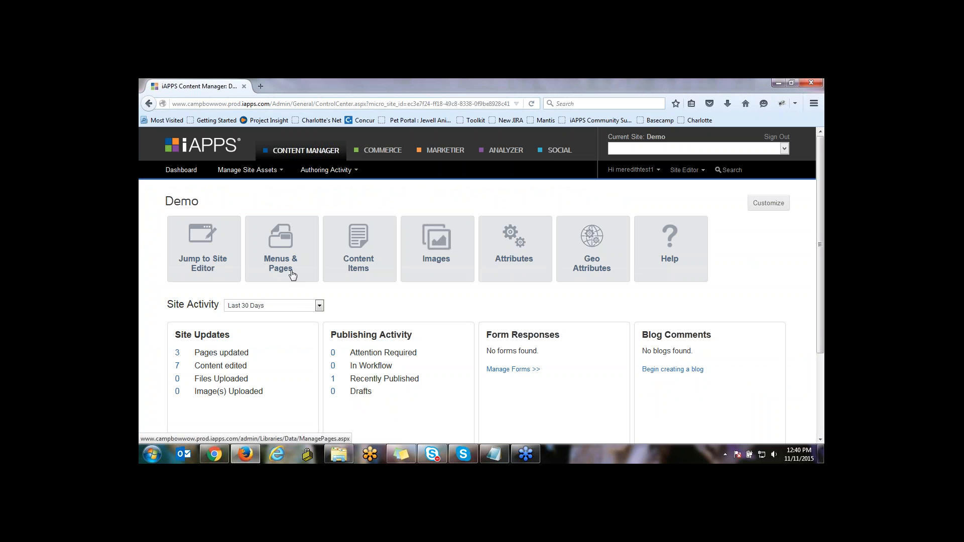
List the site's Events pages in Menus & Pages, under Events & Community in the Global Navigation
left_click(290, 266)
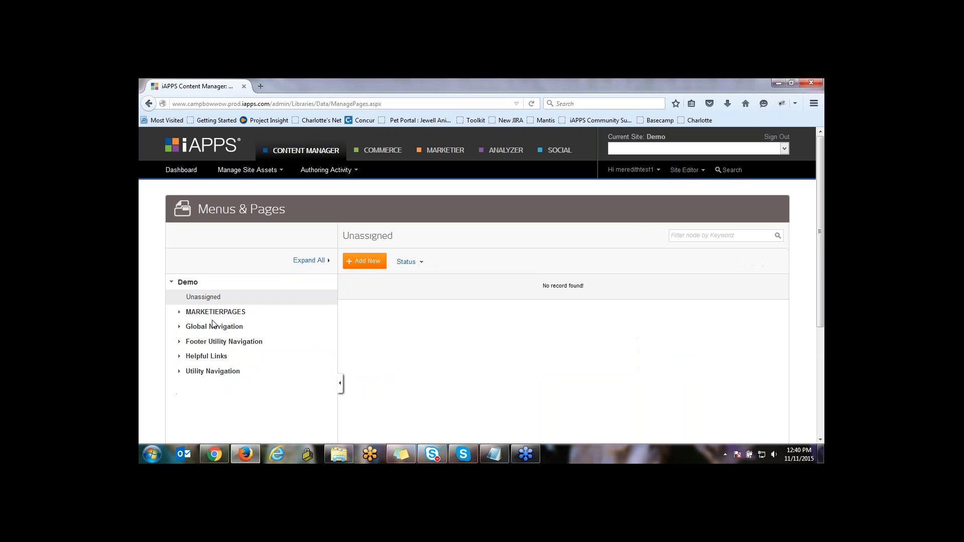
left_click(180, 328)
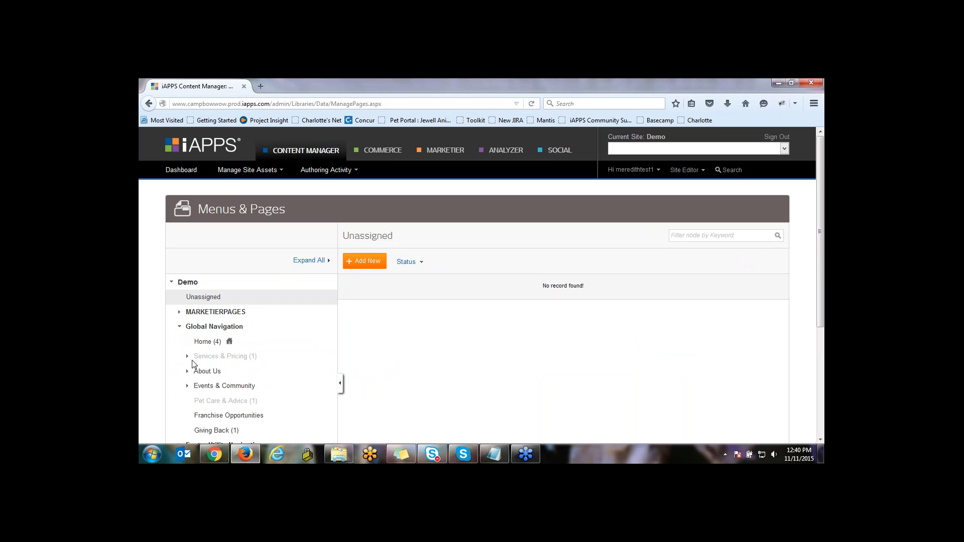
left_click(206, 386)
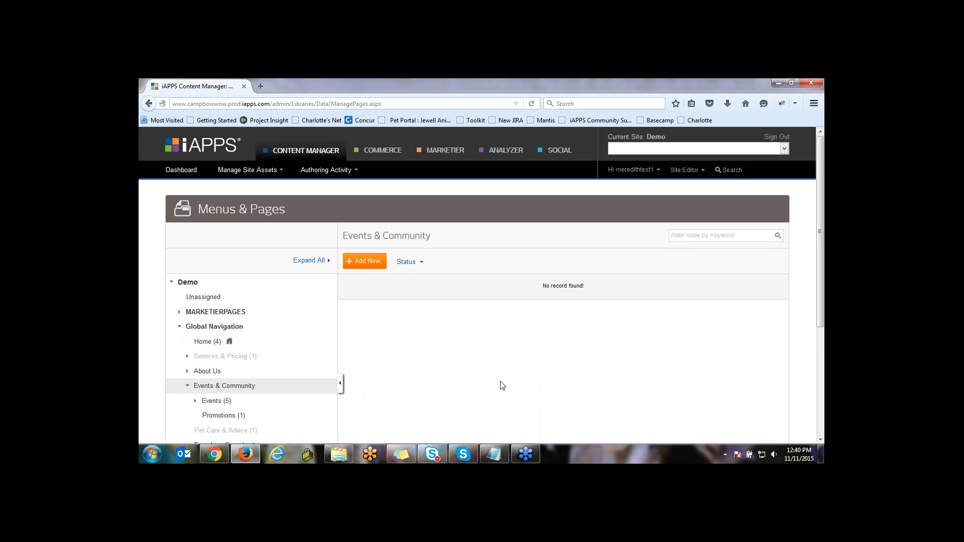
left_click(238, 404)
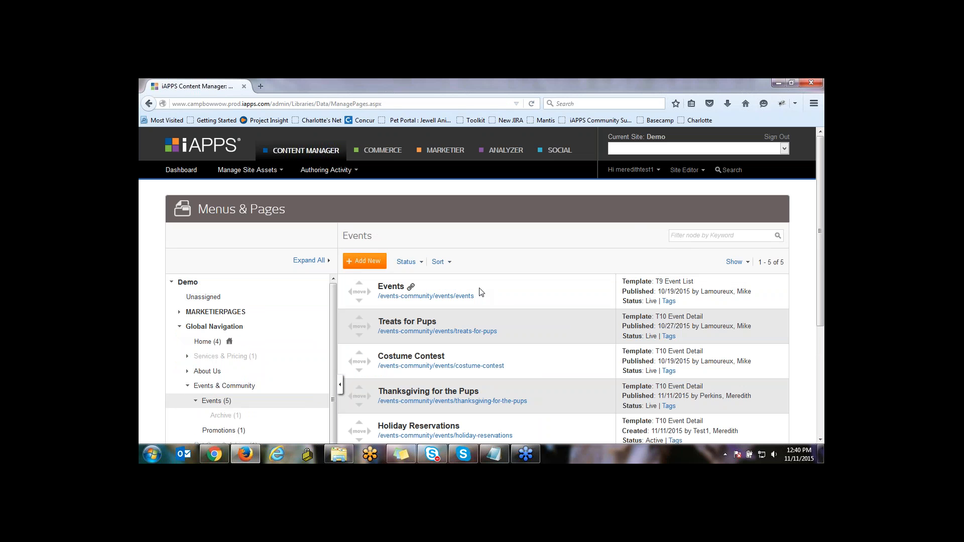
Open the Events list page in the site editor and look through its upcoming events
left_click(527, 299)
left_click(529, 300)
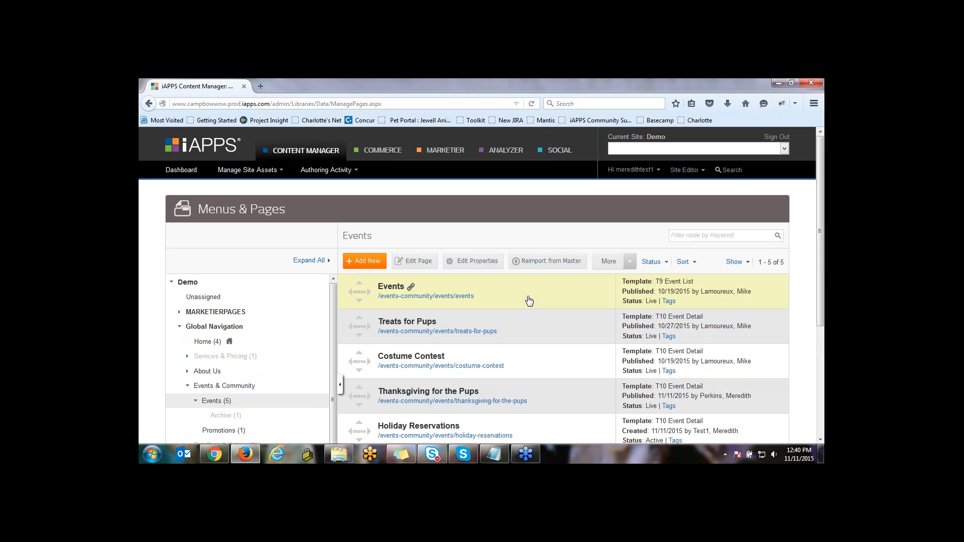
left_click(416, 262)
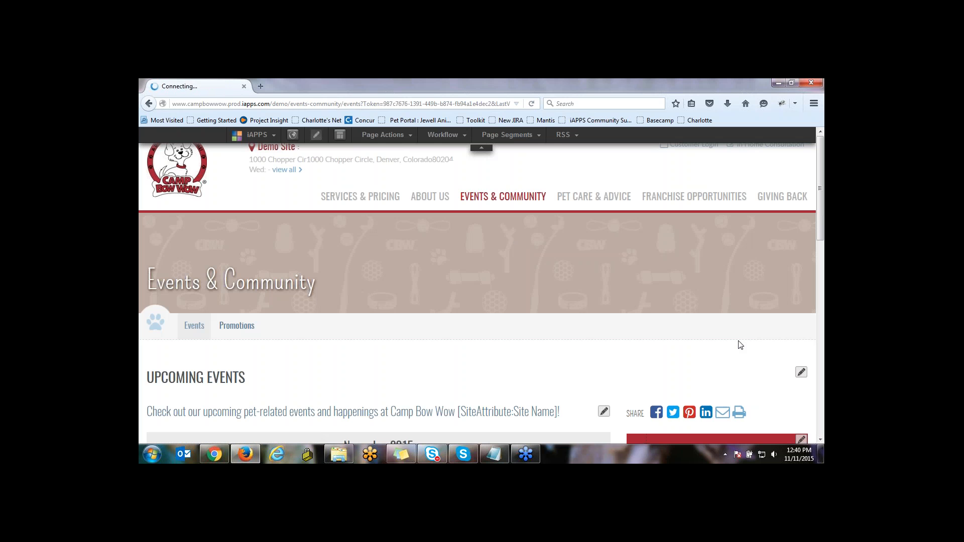
left_click_drag(822, 223, 822, 291)
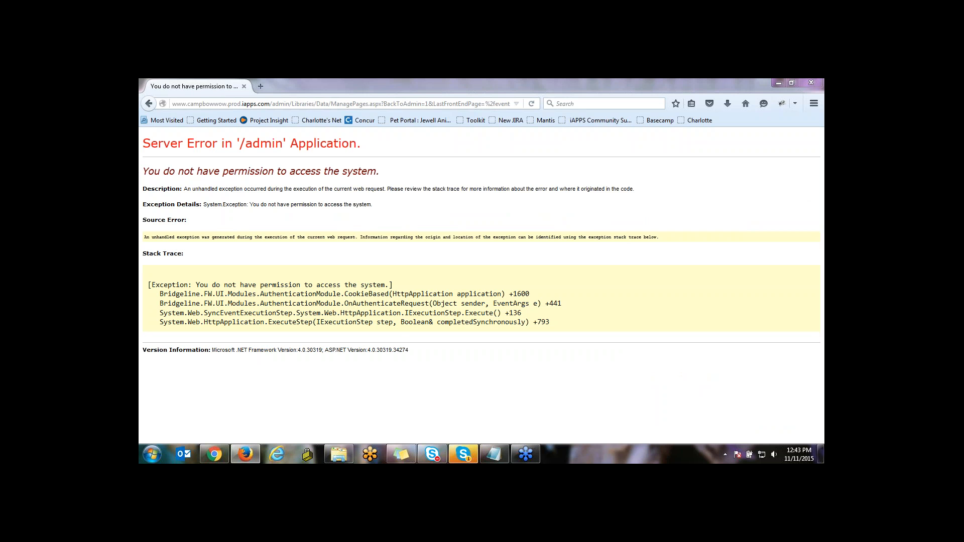
Return from the server error page to the Demo site's admin dashboard by correcting the web address
left_click_drag(272, 104, 532, 104)
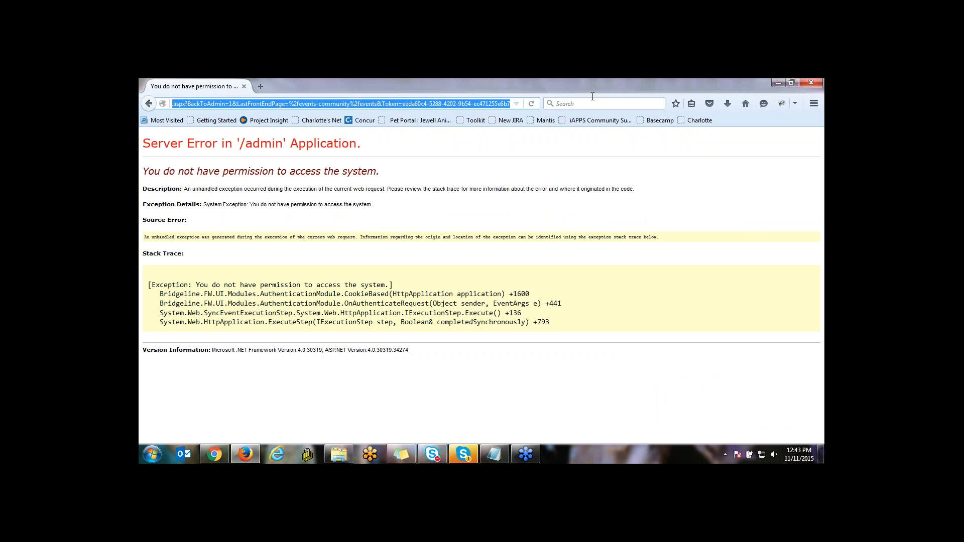
type("demo/ad")
key("Return")
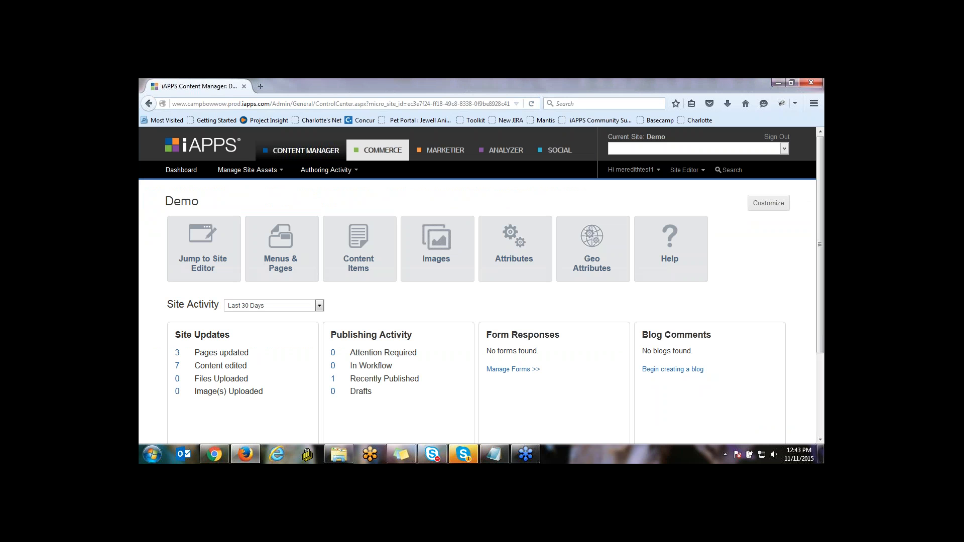
List the Newsroom pages in Menus & Pages, under About Us in the Global Navigation
left_click(270, 248)
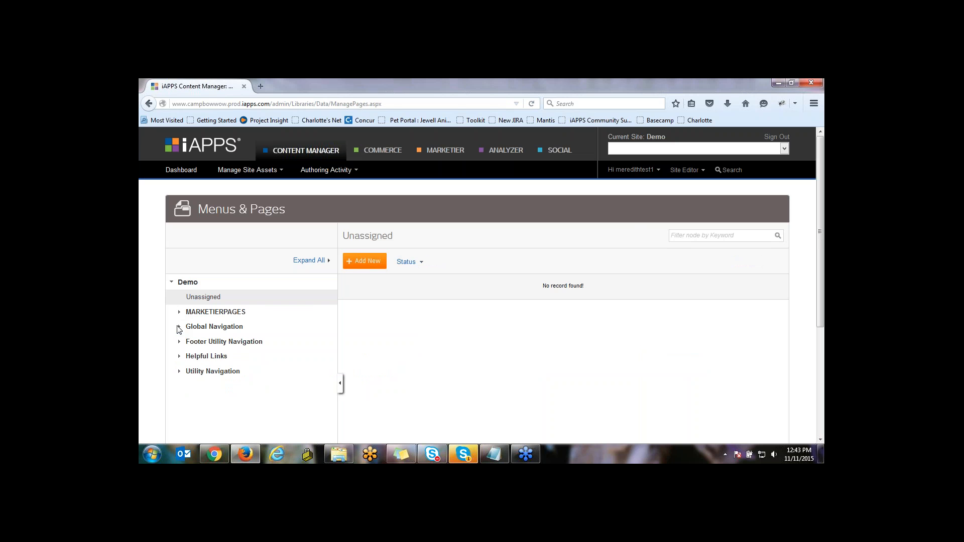
left_click(179, 328)
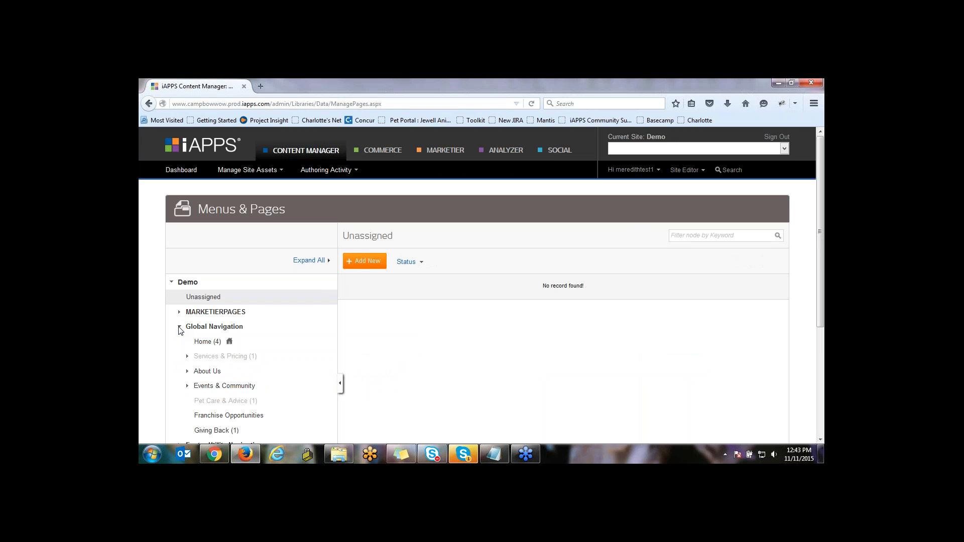
left_click(188, 371)
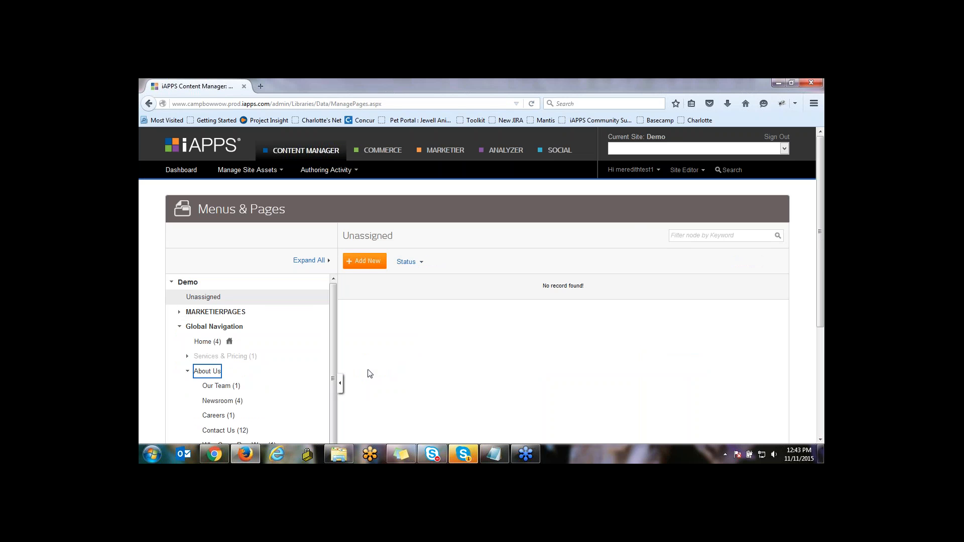
left_click(219, 401)
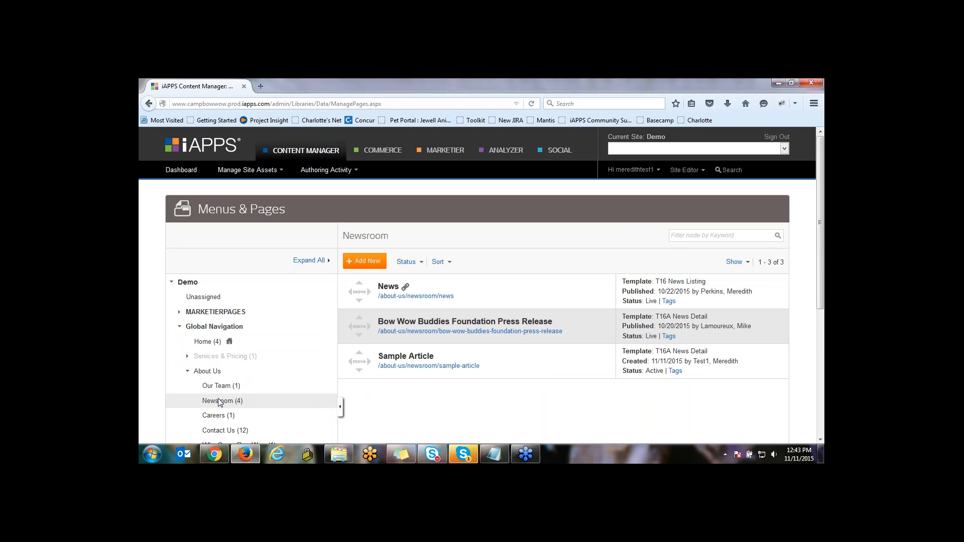
Start a new page in the Newsroom menu and name it Veteran's Pups
left_click(370, 263)
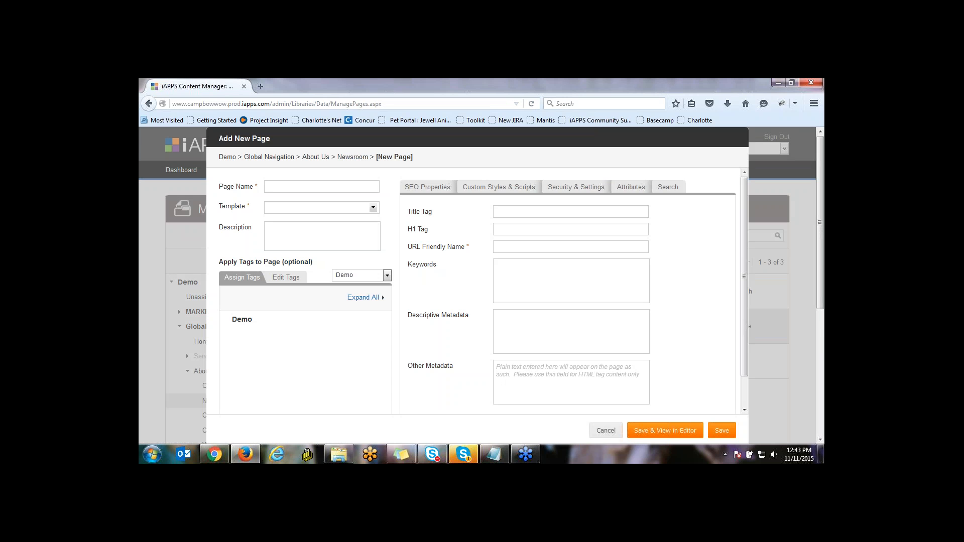
left_click(325, 193)
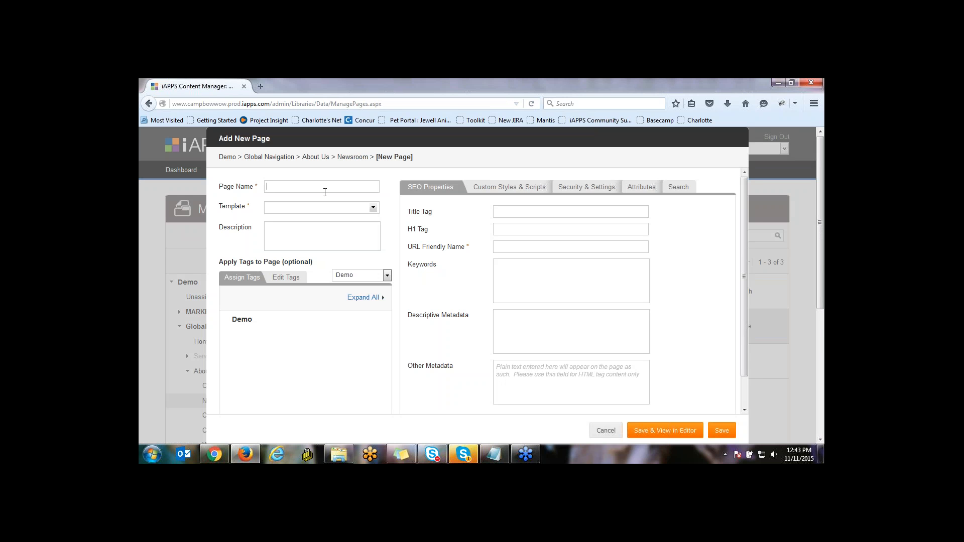
type("Veteran's Pups")
key("Tab")
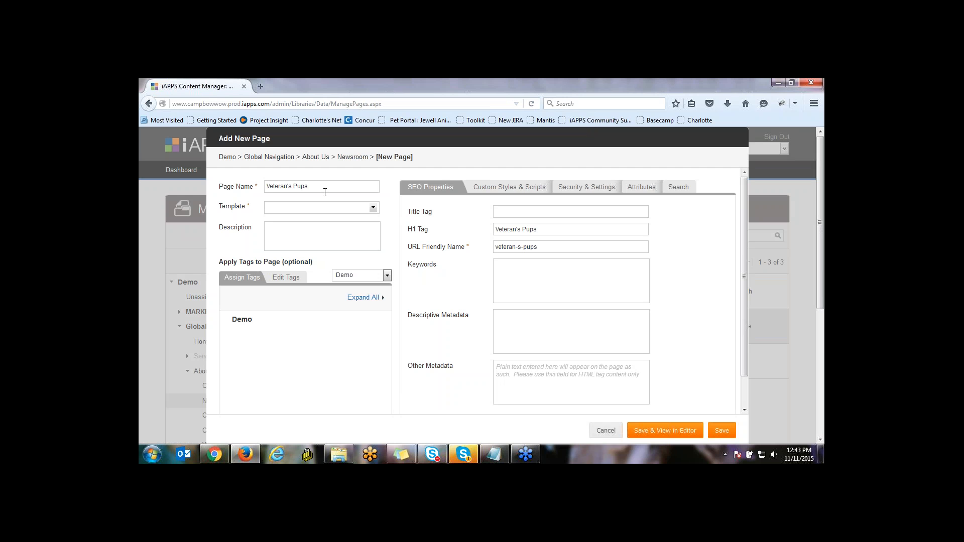
Assign the T16A News Detail template to the new page, then save it and view it in the editor
left_click(373, 207)
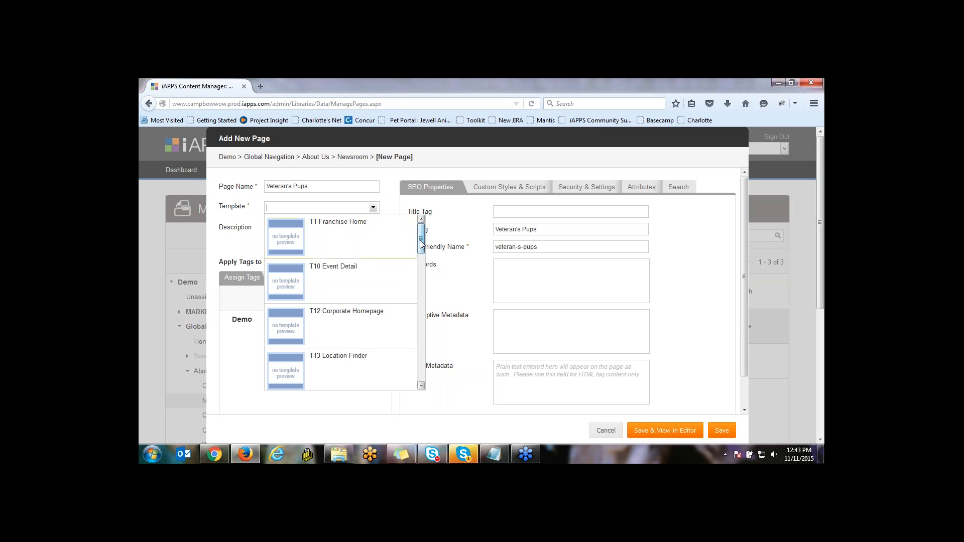
left_click_drag(420, 244, 421, 283)
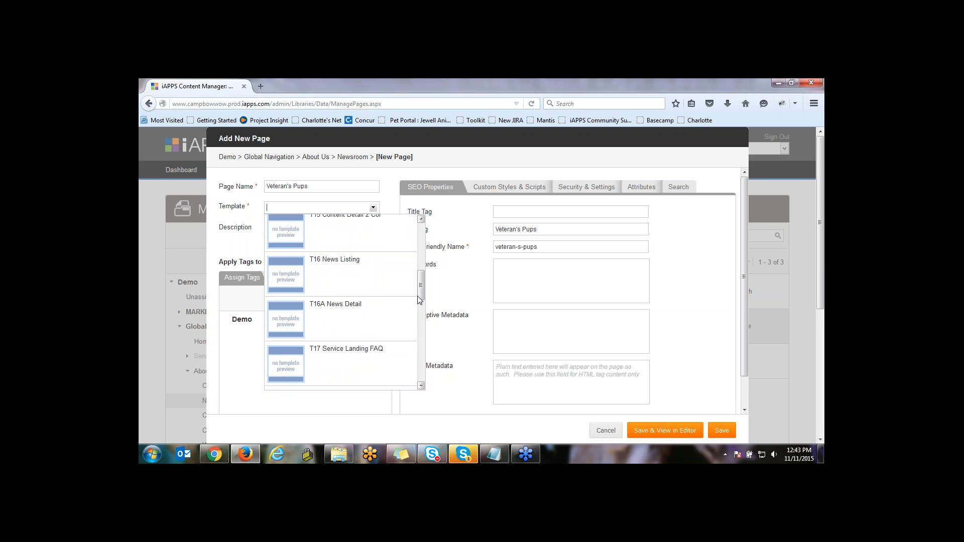
scroll(365, 281, "down", 3)
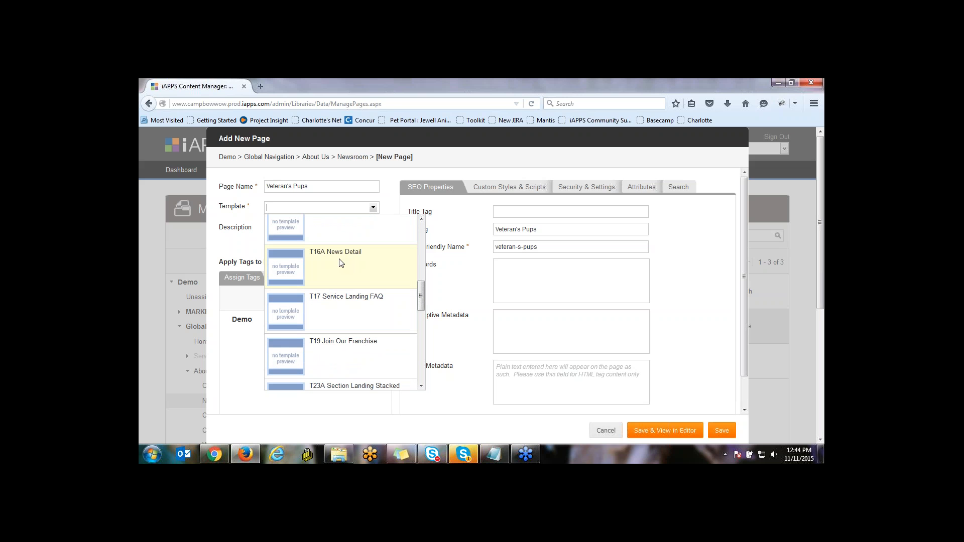
left_click(341, 263)
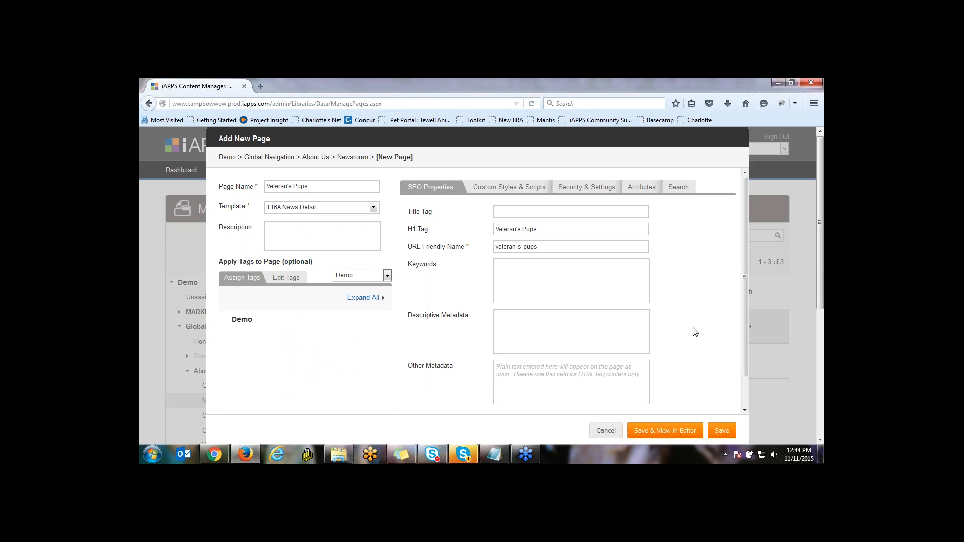
left_click(665, 433)
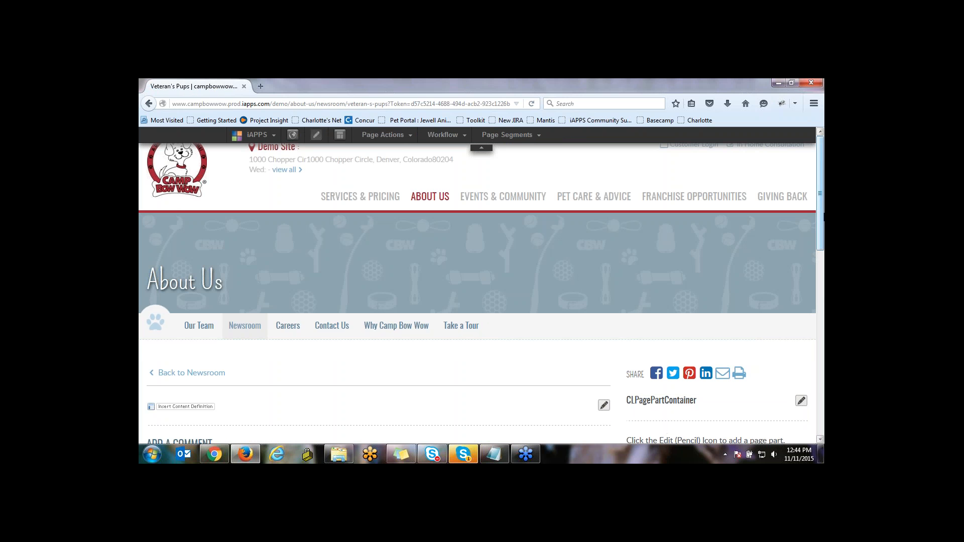
Start new content in the content definition area above the comments and set its content type to Corporate : News
left_click_drag(823, 217, 823, 251)
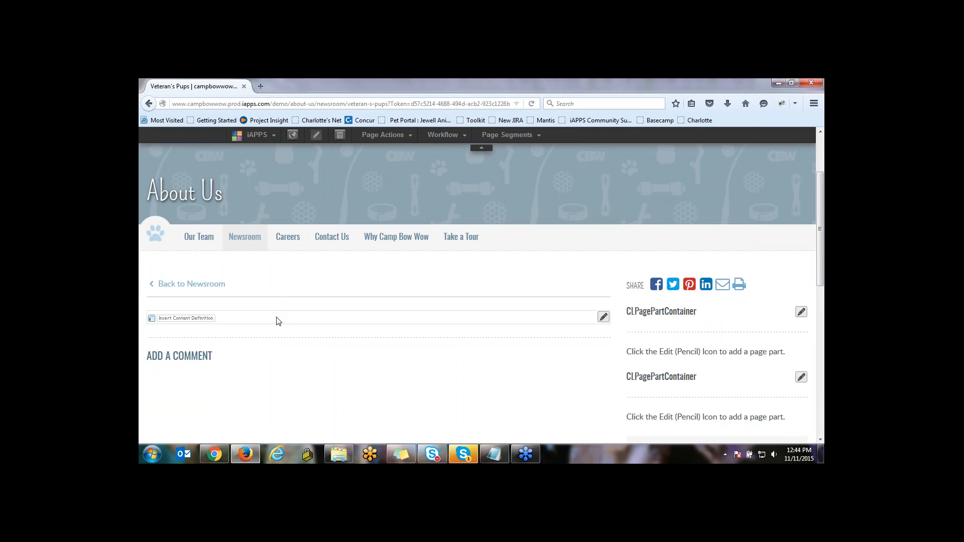
left_click(604, 318)
left_click(624, 327)
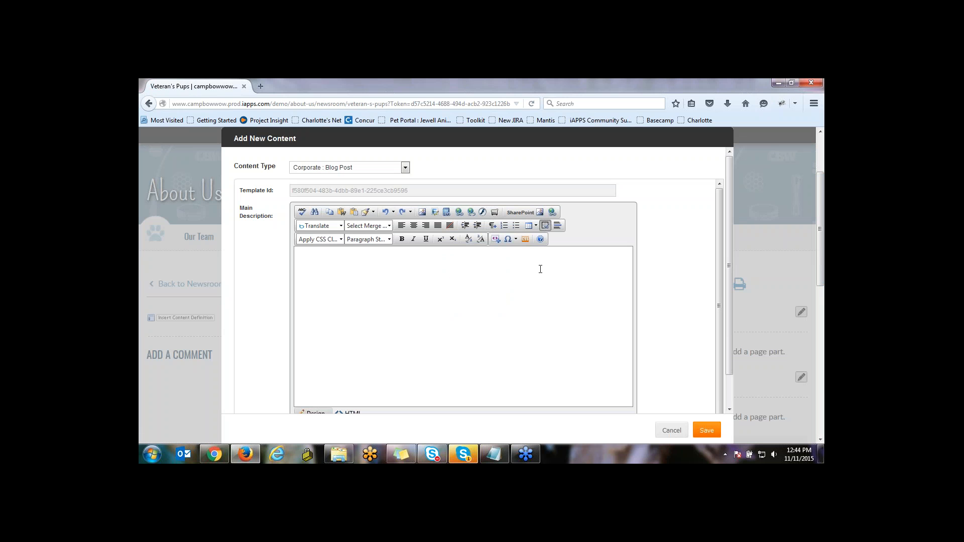
left_click(405, 167)
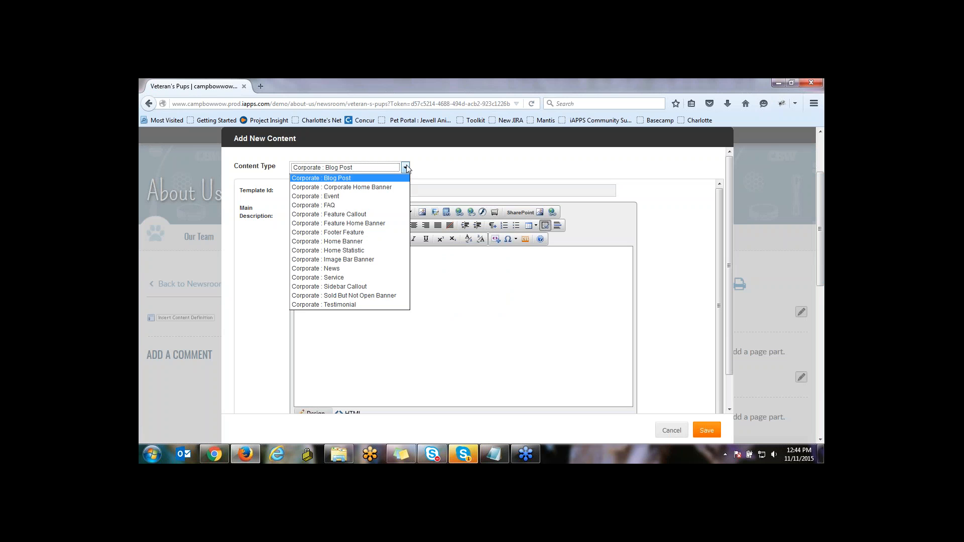
left_click(342, 269)
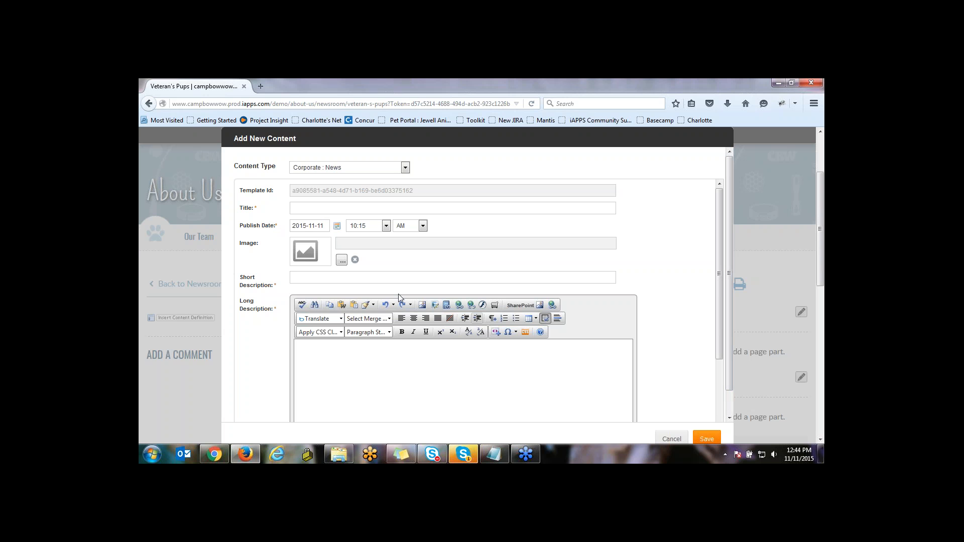
Title the news item Veterans and their Pups and set its publish date to 2015-11-11 at 01:00 PM
left_click(309, 205)
type("Veterans and their Pups")
left_click(336, 227)
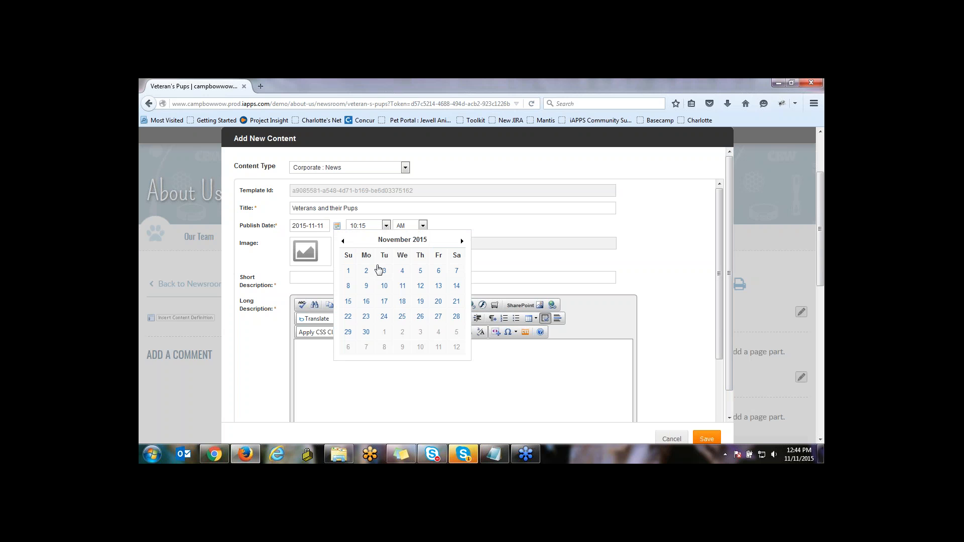
left_click(402, 286)
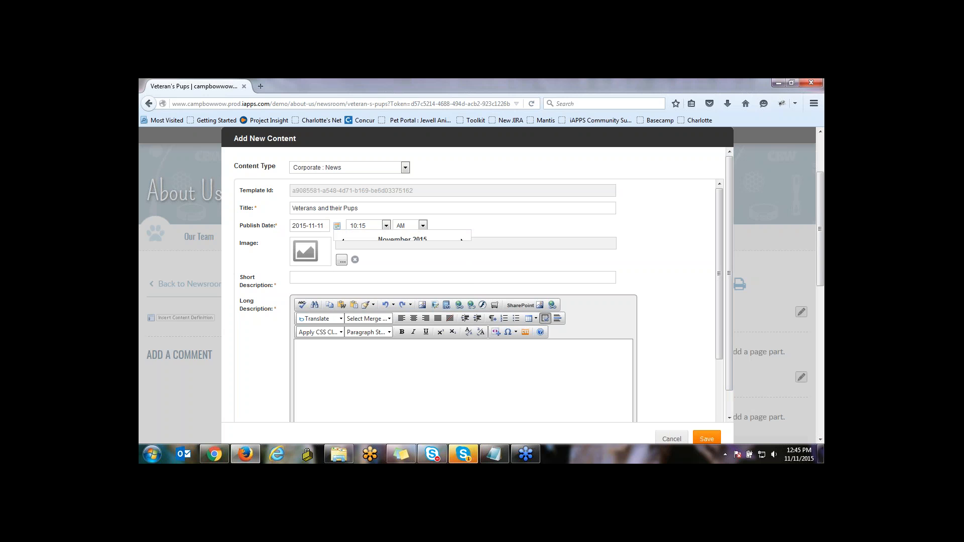
left_click(385, 226)
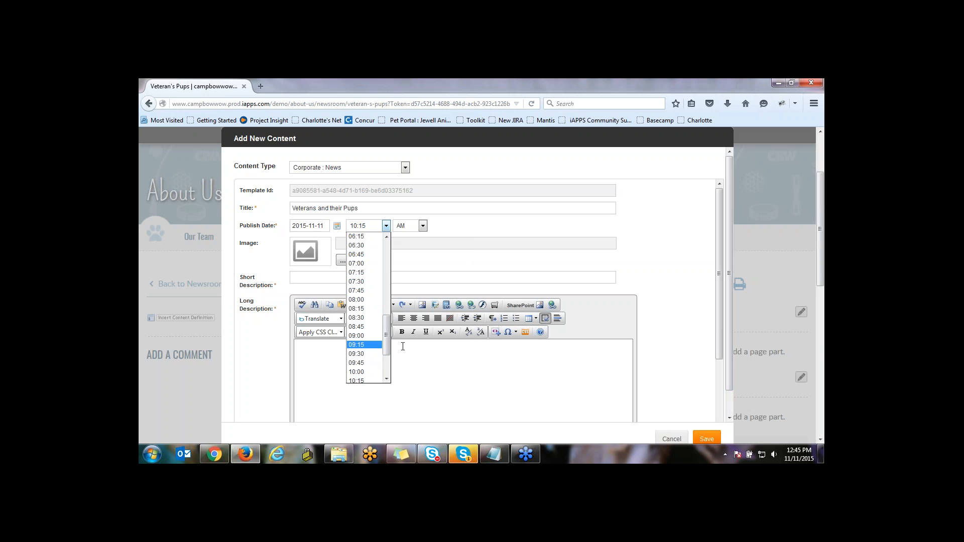
left_click(385, 369)
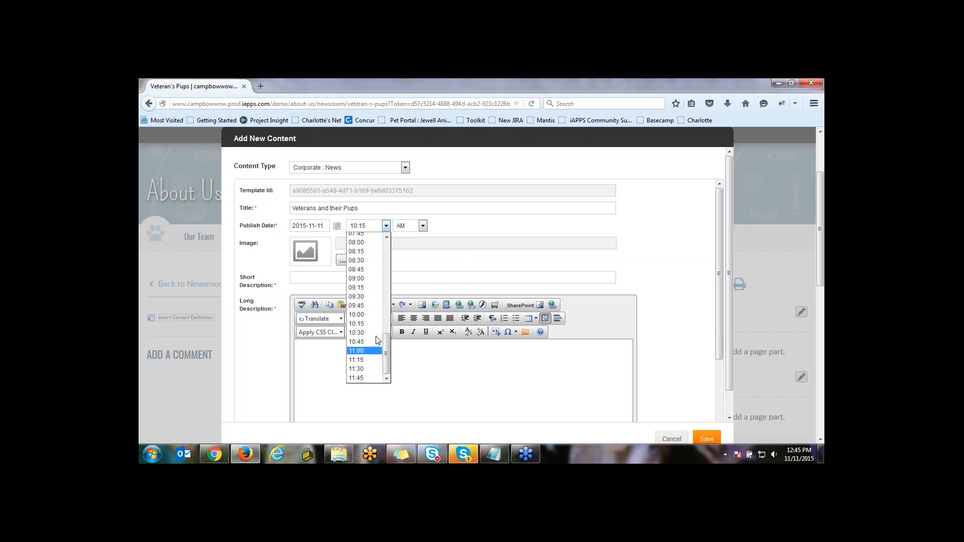
left_click(387, 251)
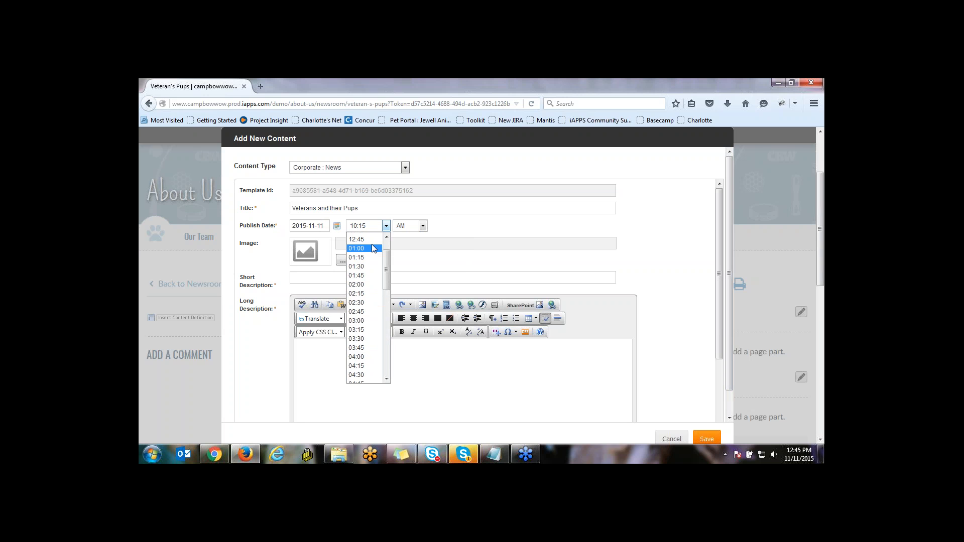
left_click(354, 251)
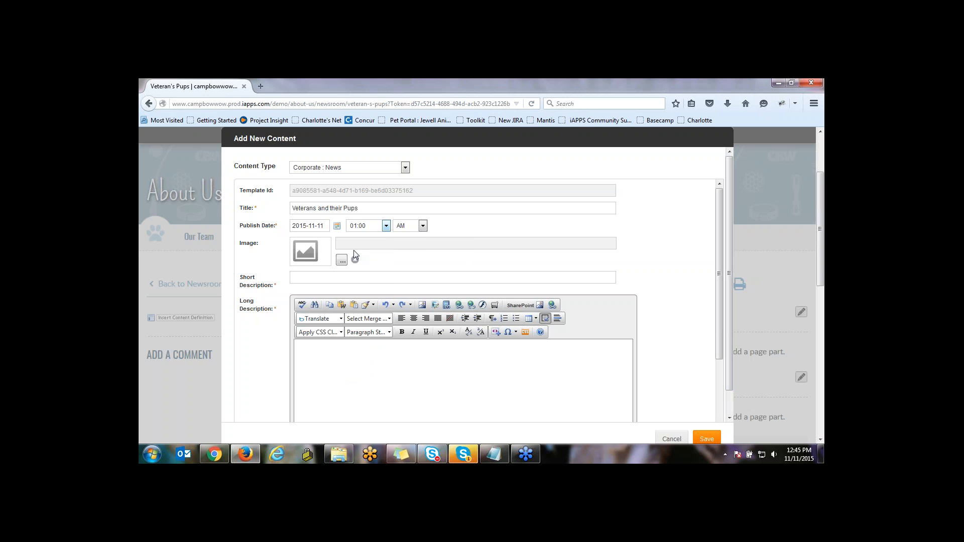
left_click(422, 226)
left_click(419, 245)
Insert Gus.jpg from the Test folder of the image library as the news item's image
left_click(341, 260)
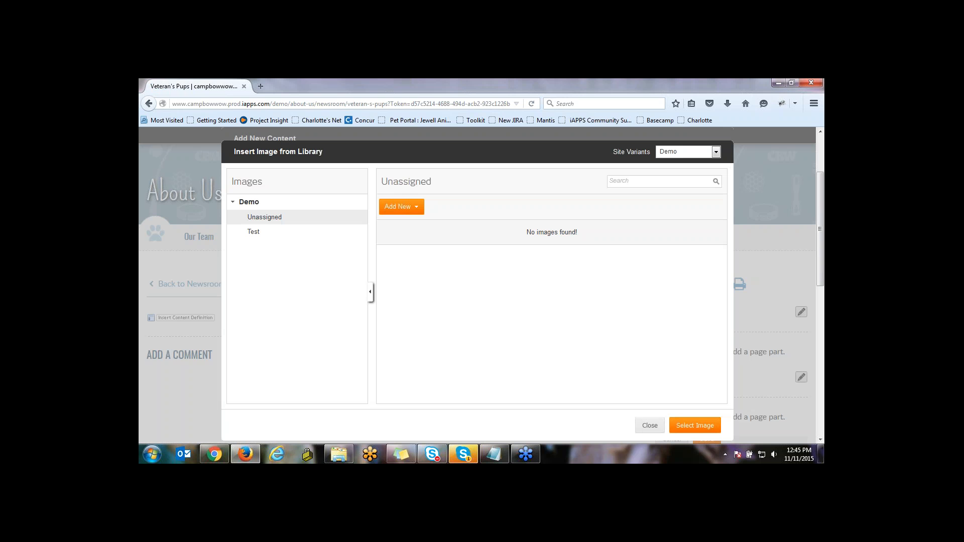
left_click(259, 233)
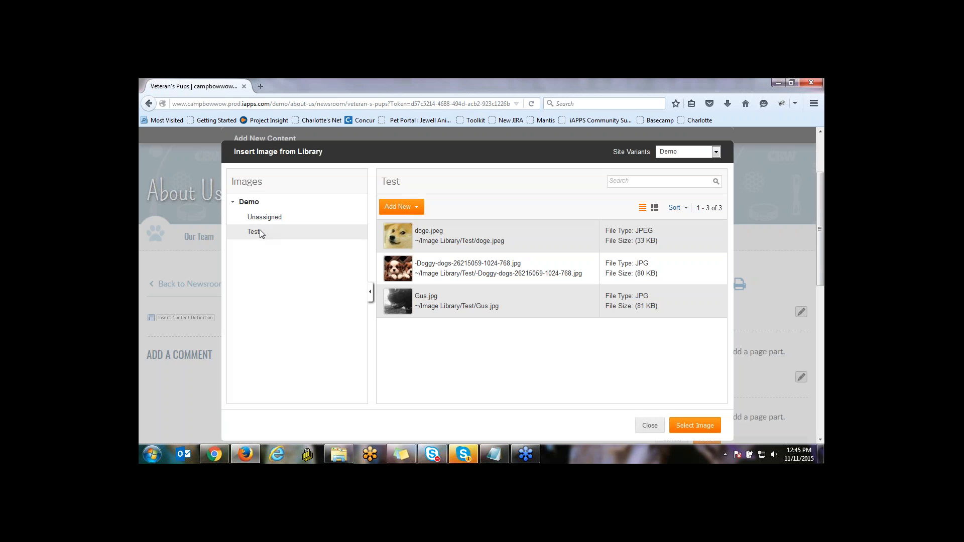
left_click(477, 306)
left_click(683, 427)
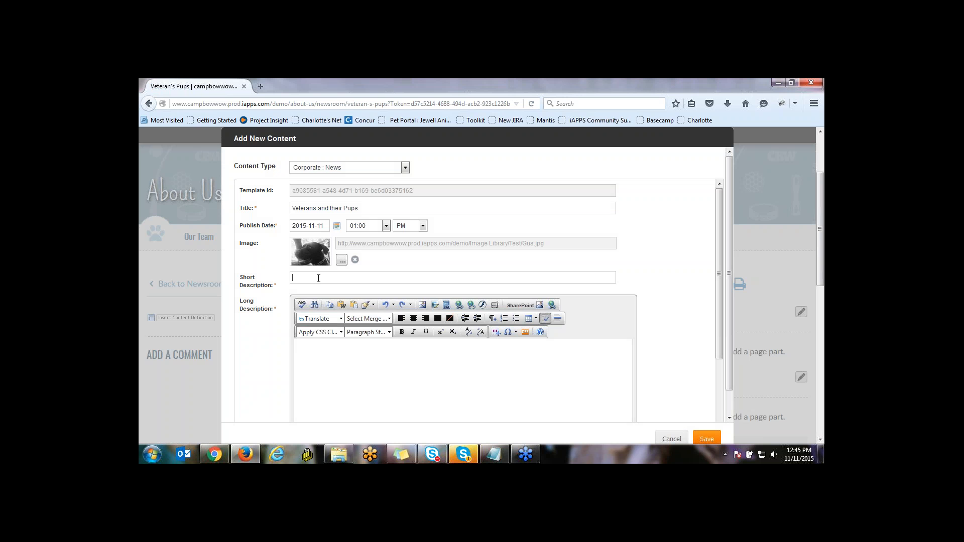
Enter the short description "See how dogs are aiding in Soldiers lives" and the long description "This is sample text for an article."
type("See how dogs are aiding in Soldiers lives")
left_click(363, 356)
left_click_drag(720, 297, 721, 363)
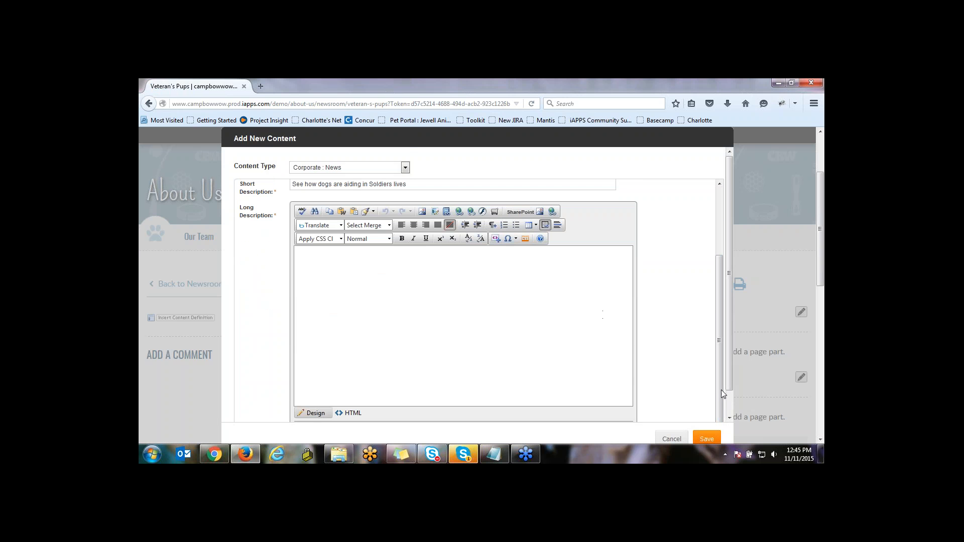
left_click_drag(730, 384, 730, 400)
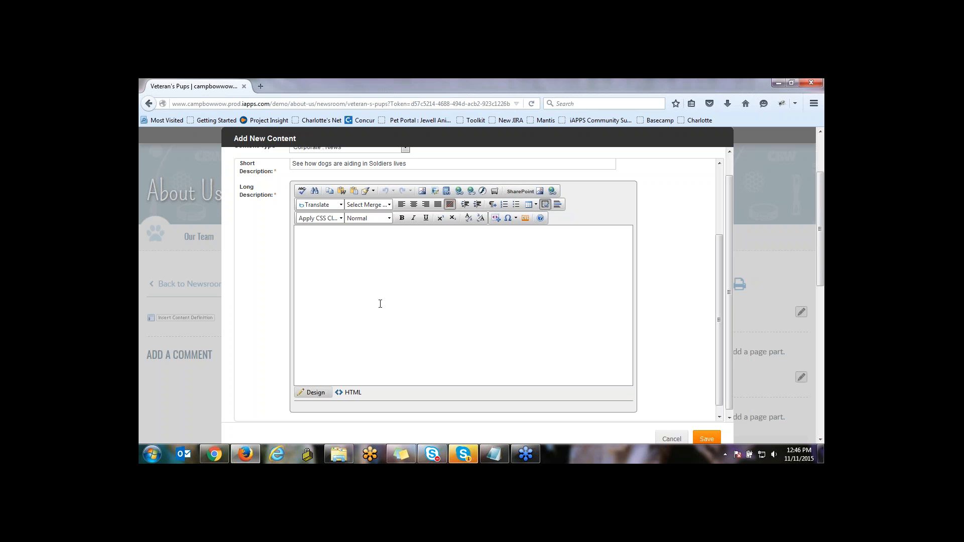
type("This is sample text for an article.")
Save the news content in the About Page directory with the content title News article Veterans
left_click_drag(822, 268, 822, 272)
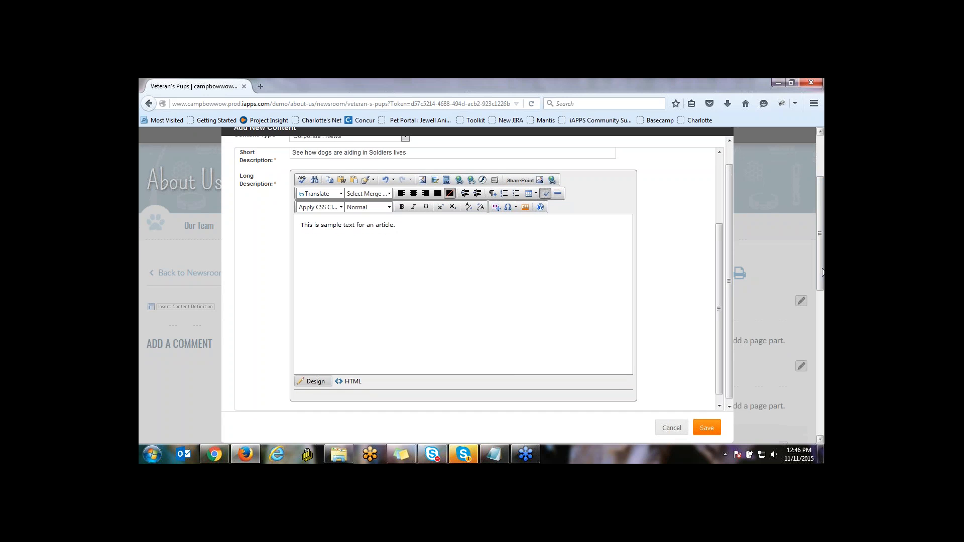
left_click(706, 427)
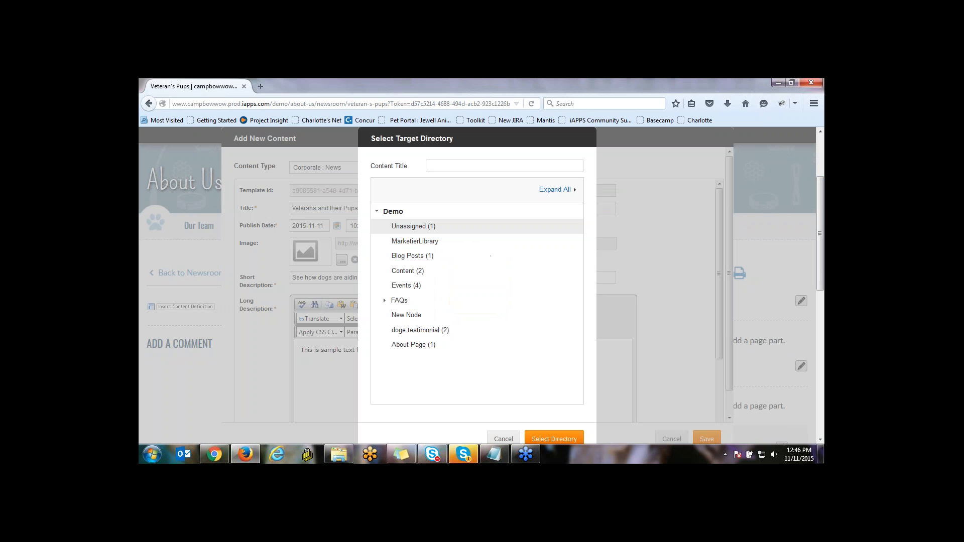
left_click(404, 315)
left_click(405, 345)
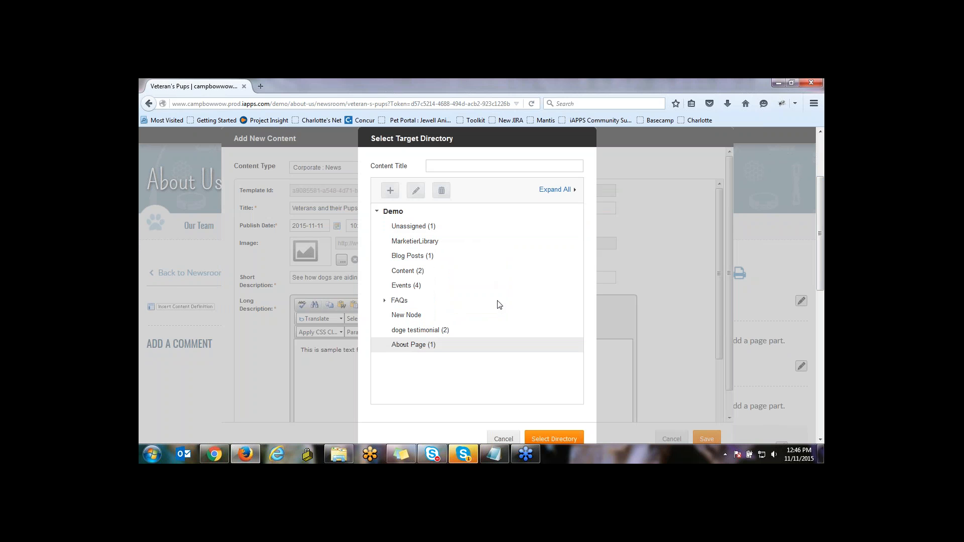
left_click(453, 168)
type("News")
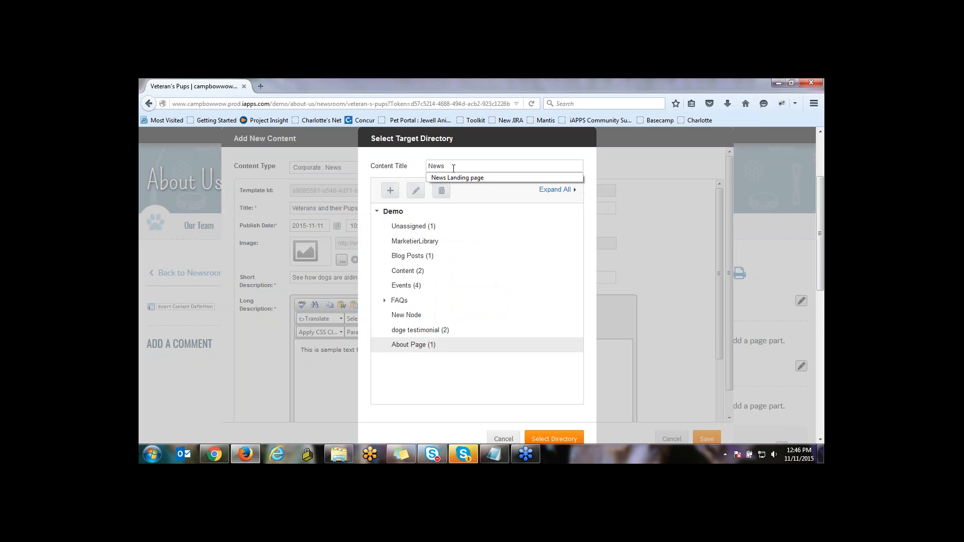
type(" articlet")
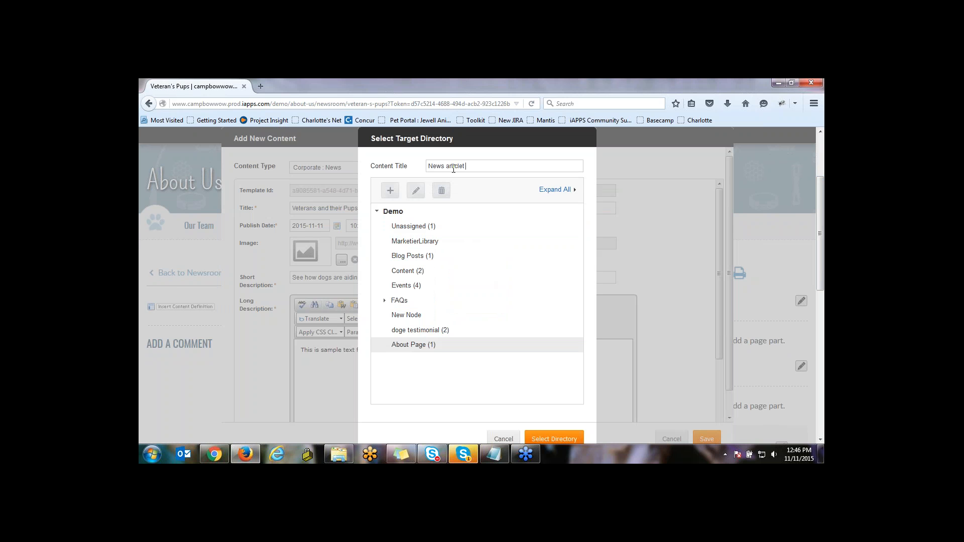
key("BackSpace")
type("Veterans")
left_click(552, 438)
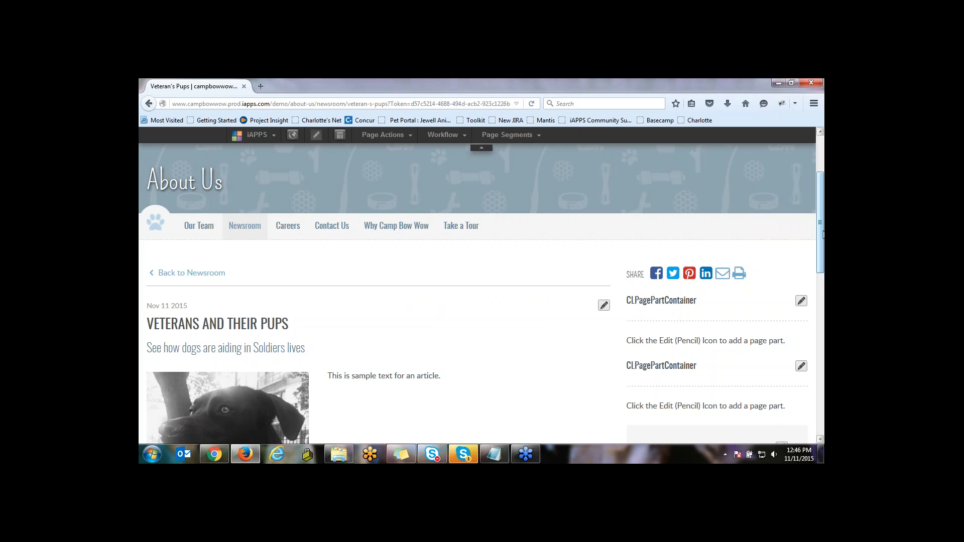
mouse_move(823, 227)
left_mouse_down()
mouse_move(821, 311)
mouse_move(823, 230)
left_mouse_up()
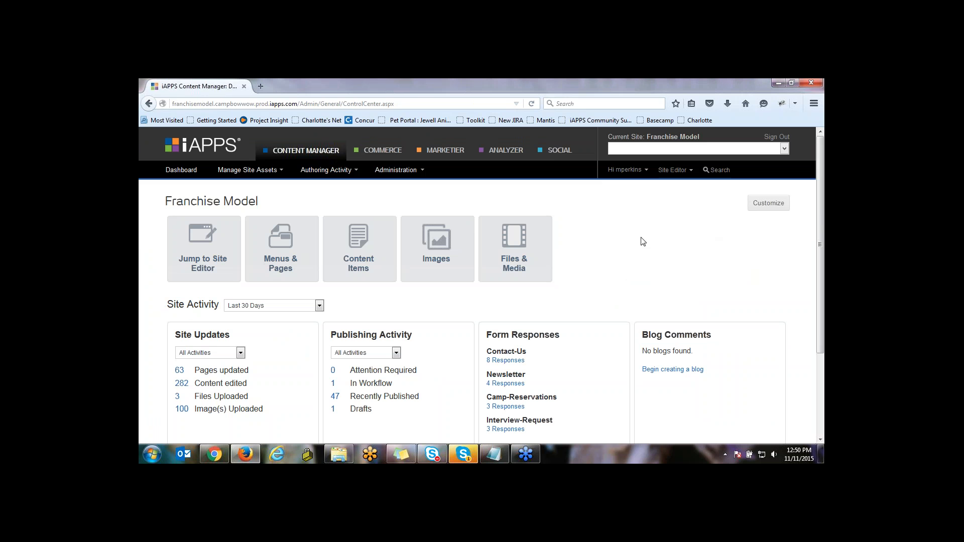
List the Featured Campers pages in the Franchise Model site's Menus & Pages, under Events & Community in the Global Navigation
mouse_move(439, 162)
left_click(283, 264)
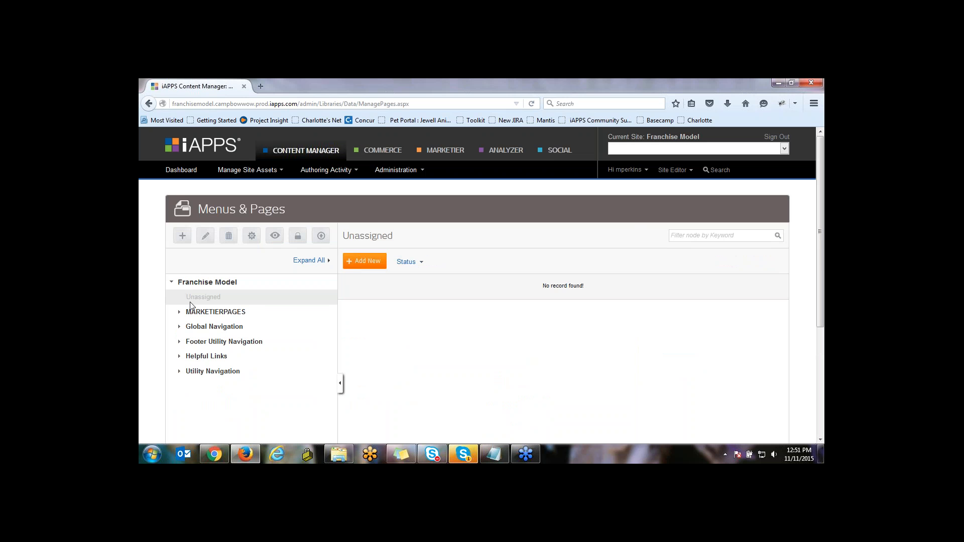
left_click(179, 327)
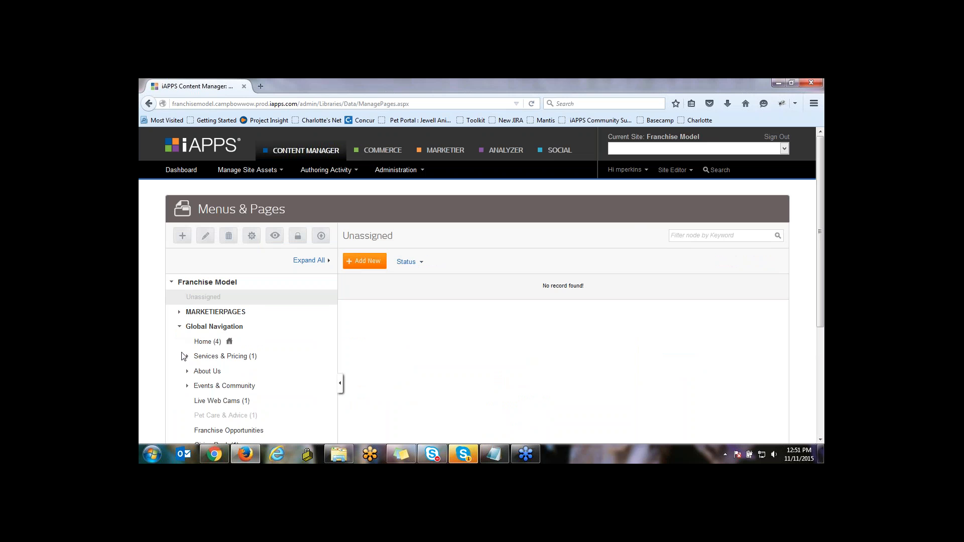
left_click(187, 372)
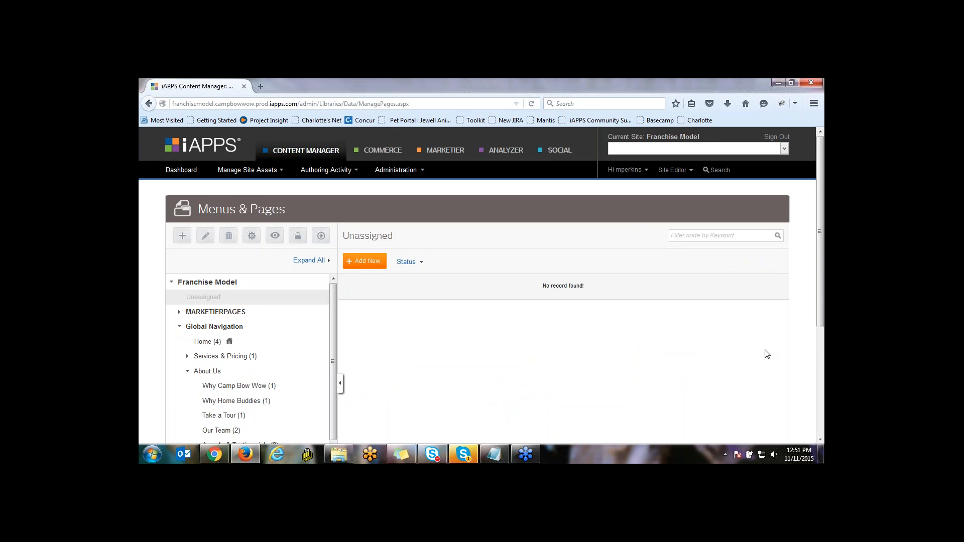
left_click_drag(821, 297, 824, 369)
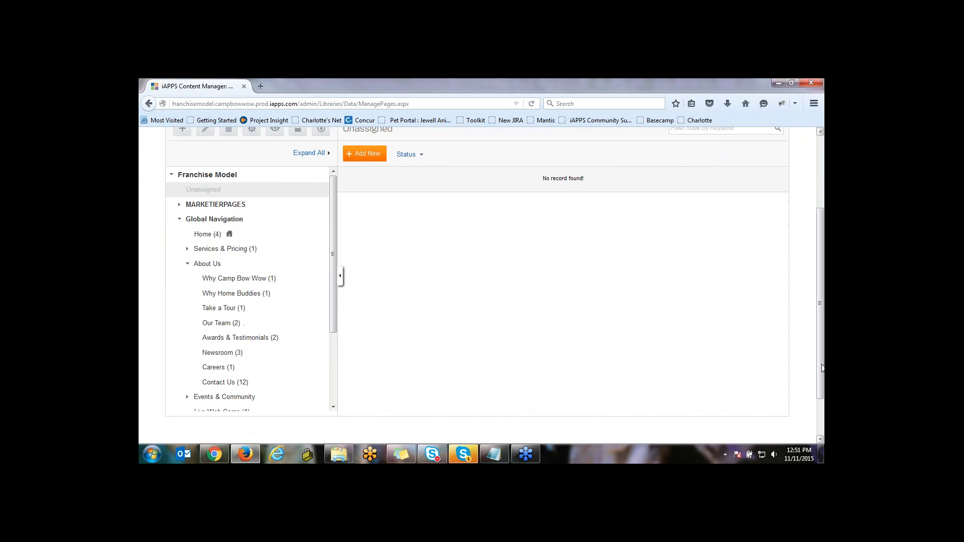
left_click(188, 397)
left_click(187, 264)
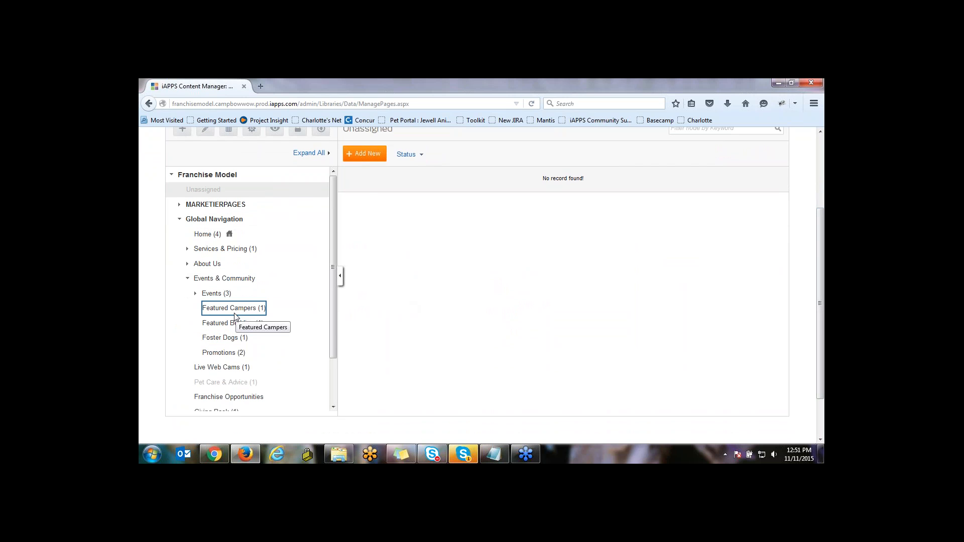
left_click(261, 314)
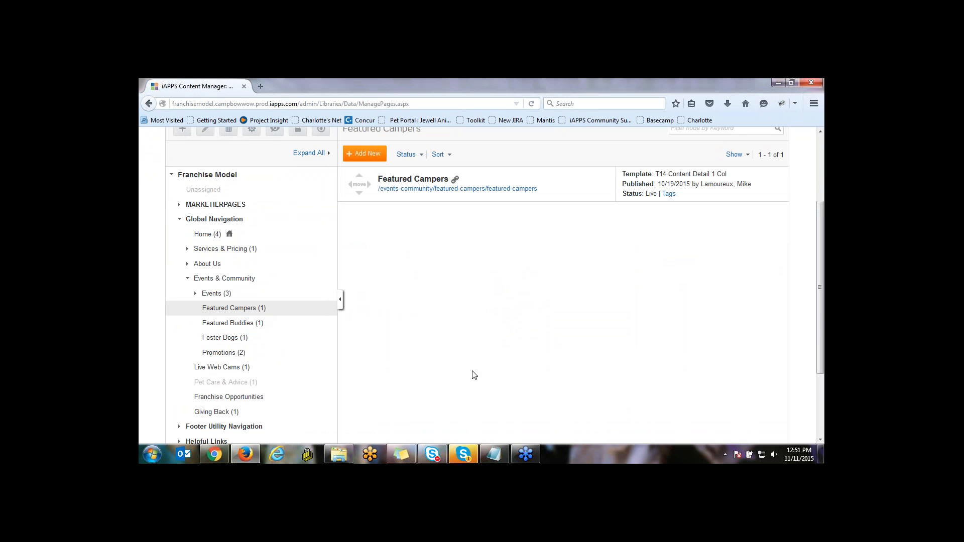
Open the Featured Campers page in the site editor and look over its Featured Camper section
left_click(575, 188)
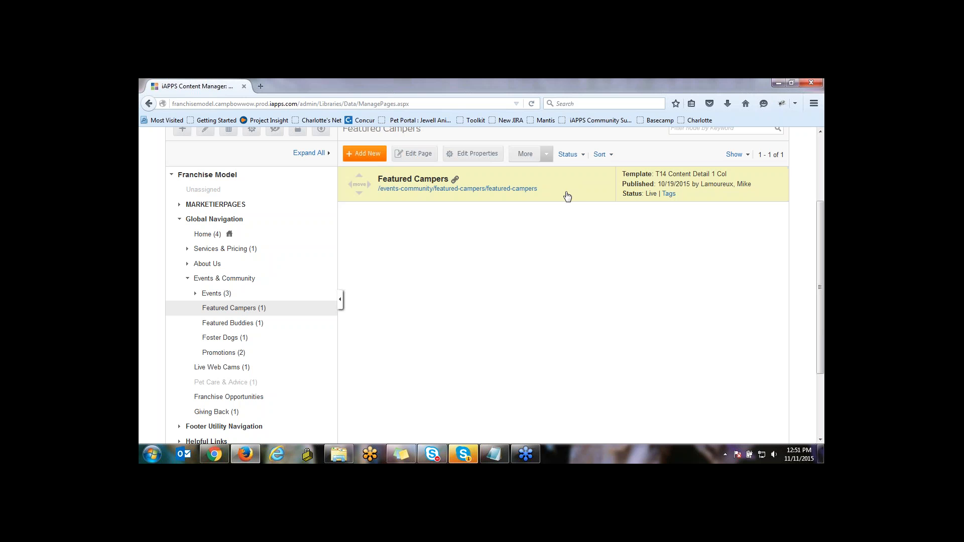
left_click(422, 156)
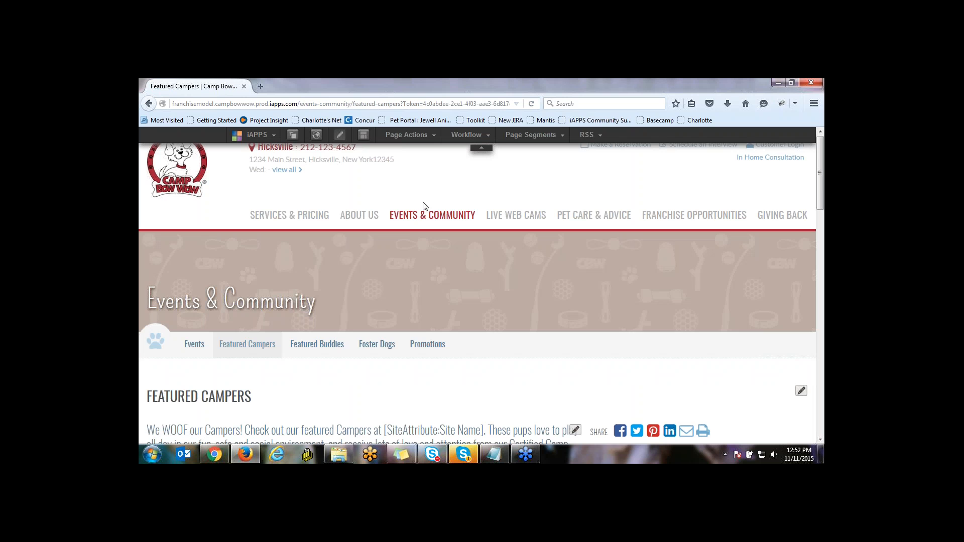
mouse_move(310, 282)
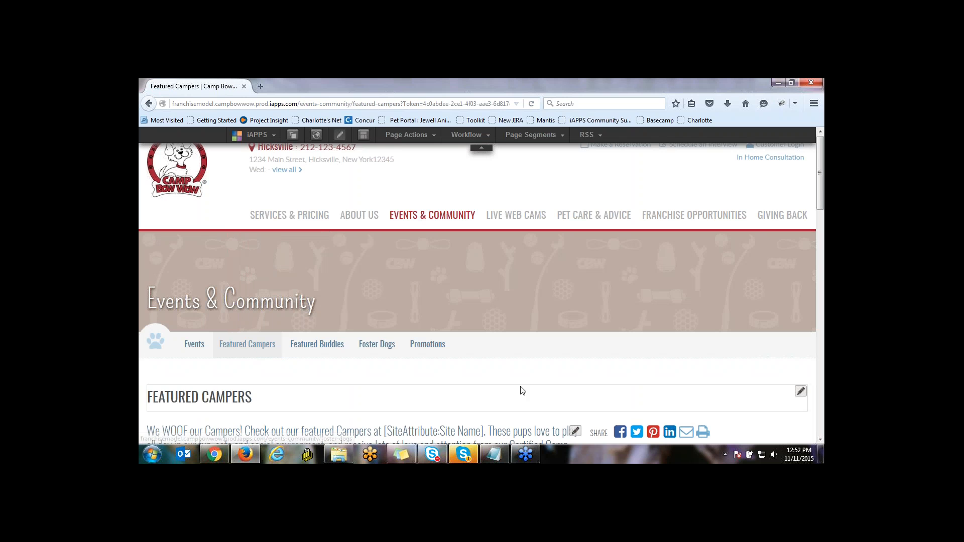
left_click_drag(822, 198, 823, 271)
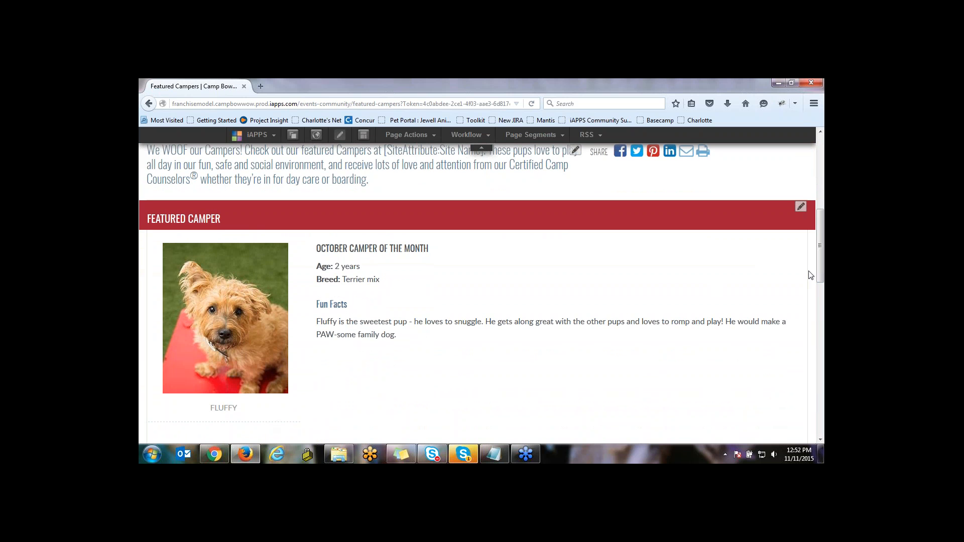
left_click_drag(821, 257, 823, 322)
scroll(531, 338, "up", 5)
left_click_drag(823, 254, 823, 234)
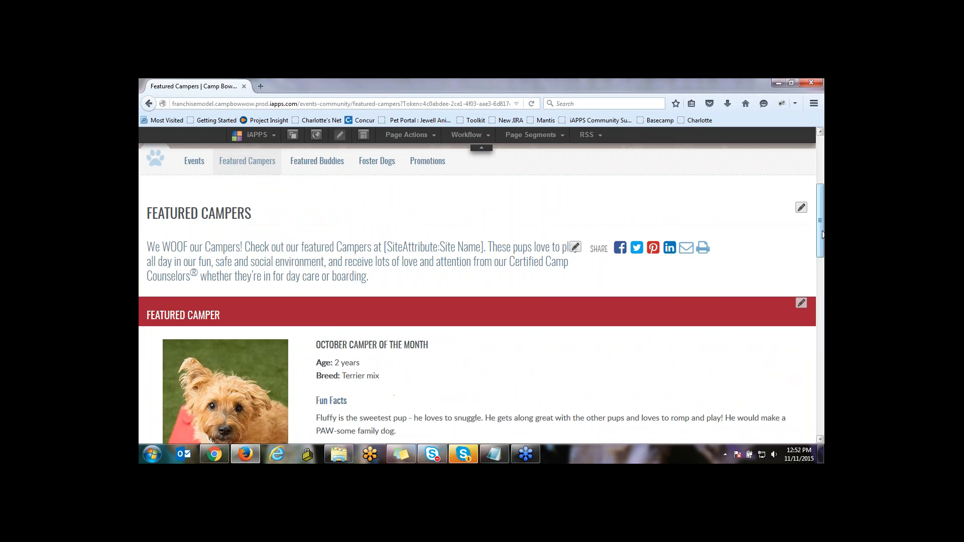
Open the red Featured Camper section's text for editing and pin the editor toolbar in place
left_click(801, 303)
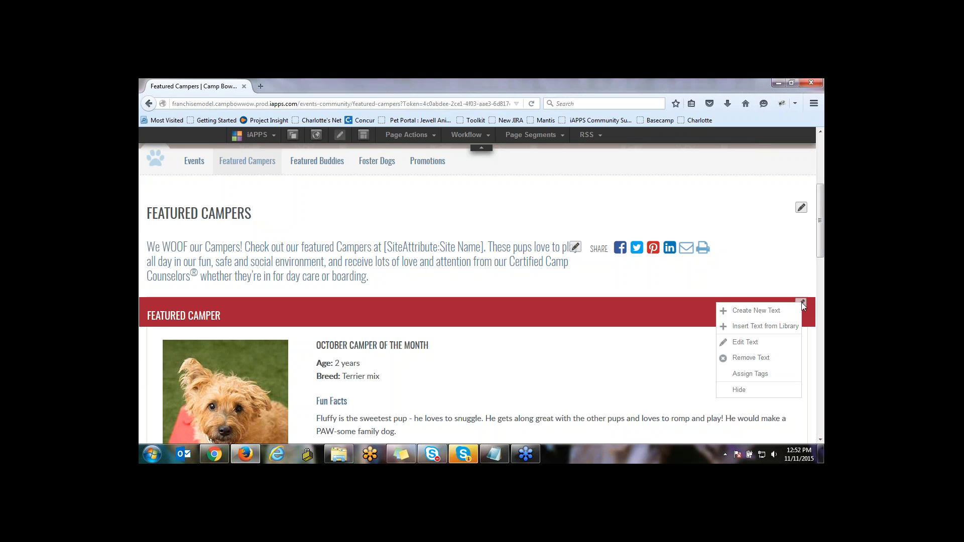
left_click(749, 341)
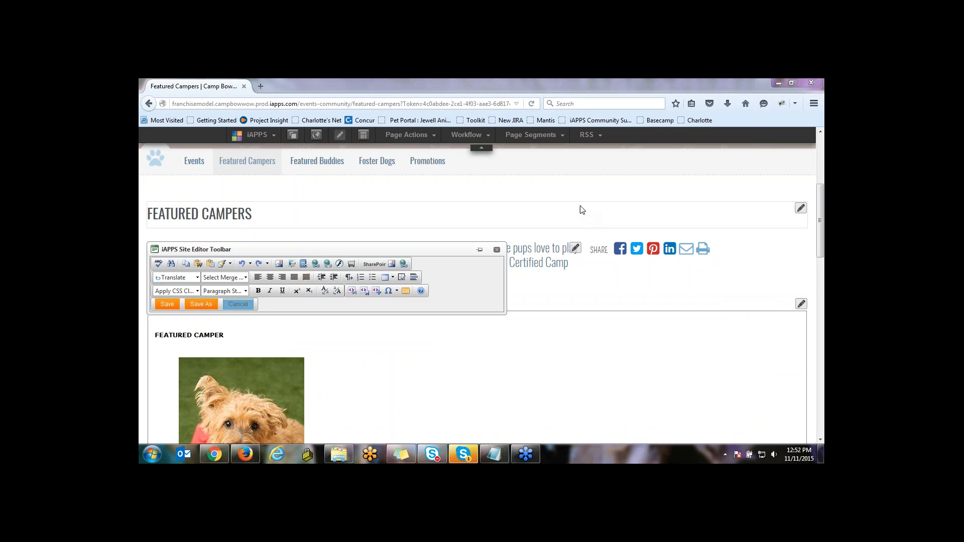
scroll(748, 272, "down", 2)
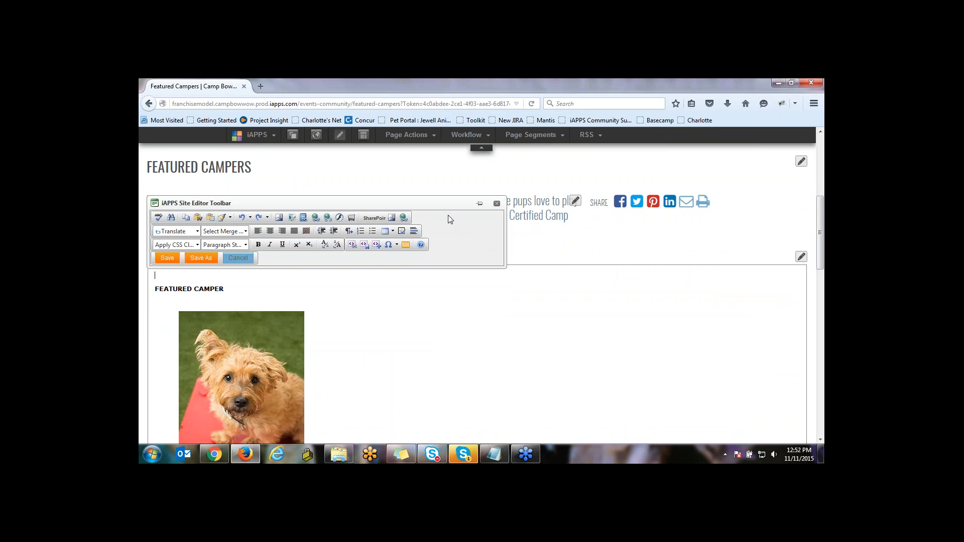
left_click(479, 203)
left_click_drag(823, 223, 823, 231)
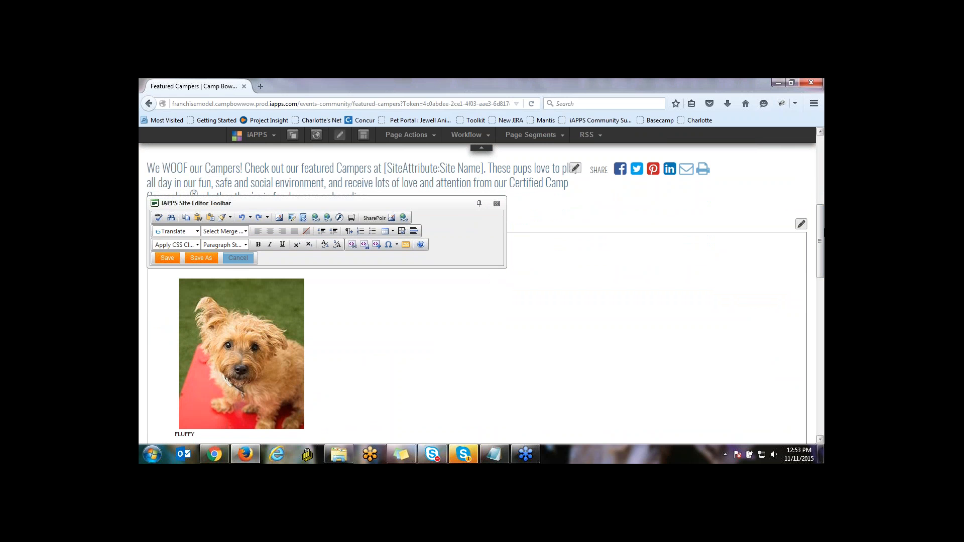
Replace the 250w x 300h placeholder with fluffy.jpg from the Foster Dogs image folder under Website, Events and Community
left_click(212, 321)
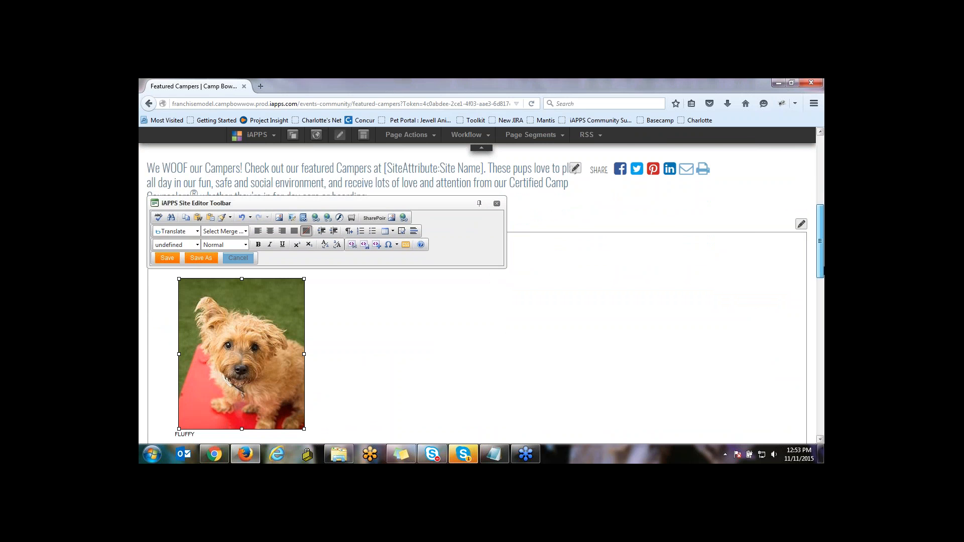
left_click_drag(823, 271, 823, 334)
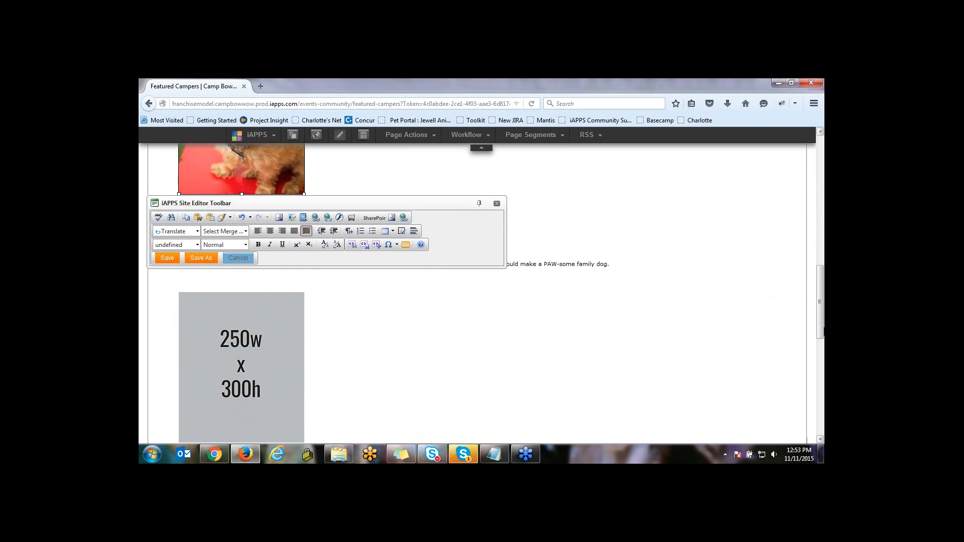
left_click(237, 400)
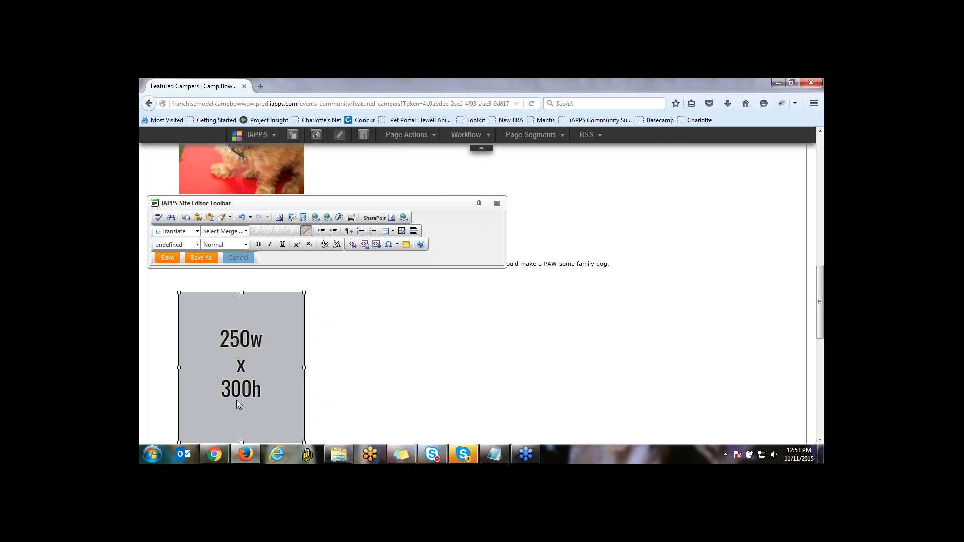
left_click(279, 218)
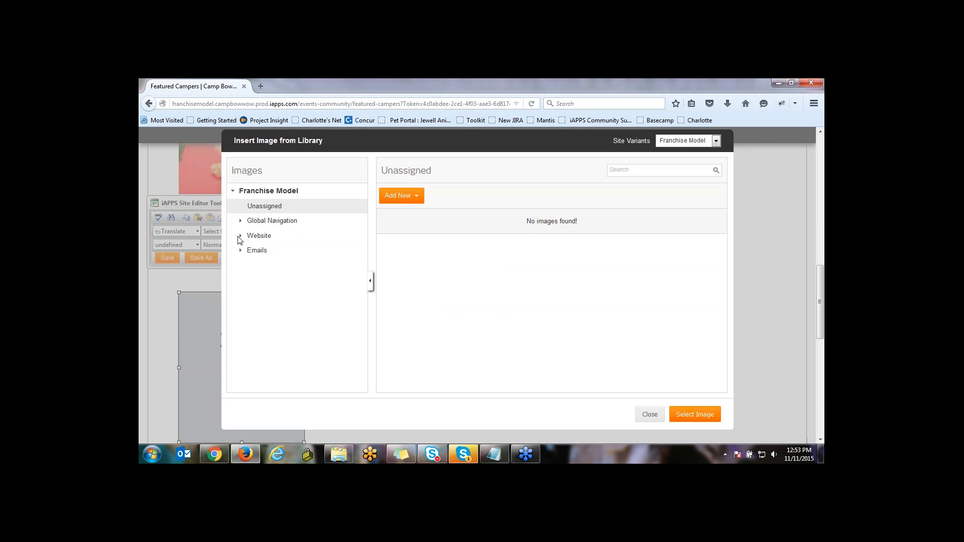
left_click(241, 236)
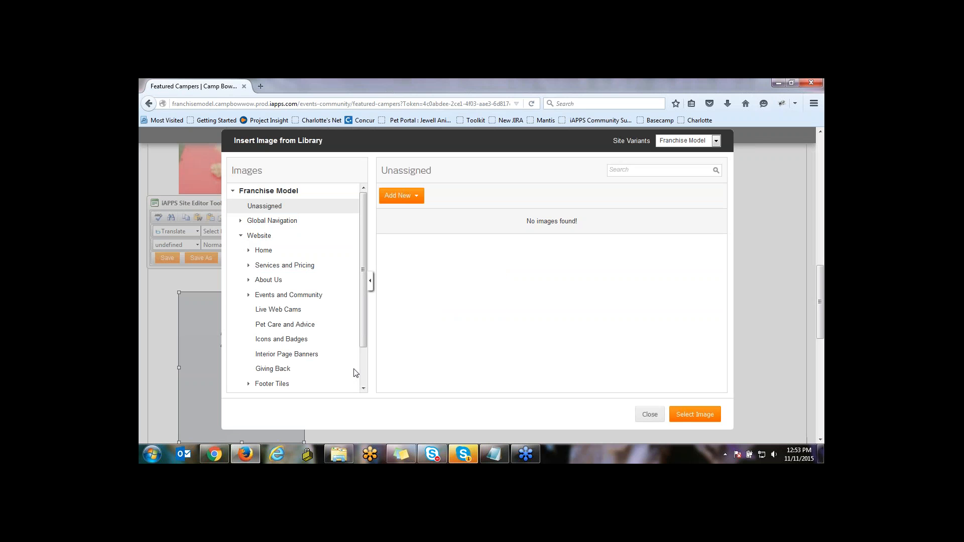
left_click_drag(364, 350, 363, 381)
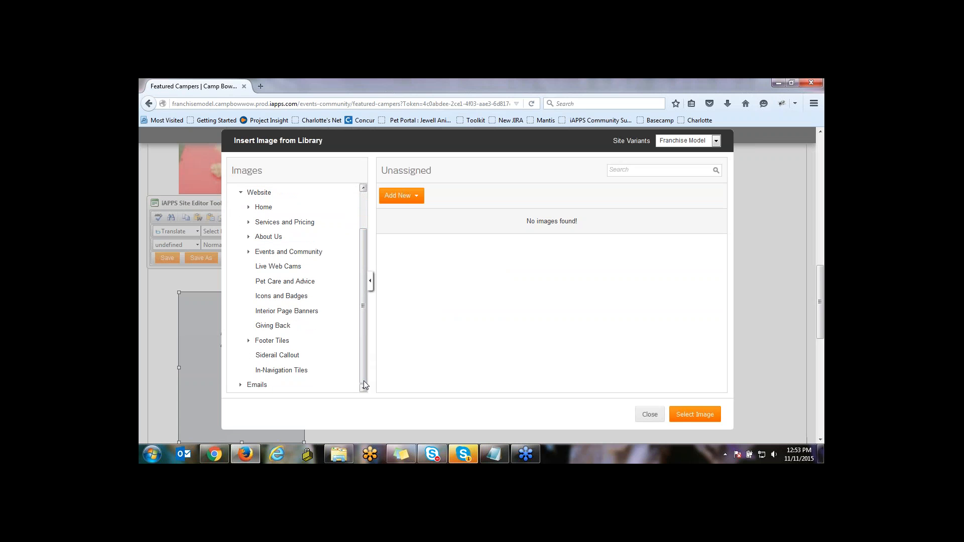
left_click(249, 252)
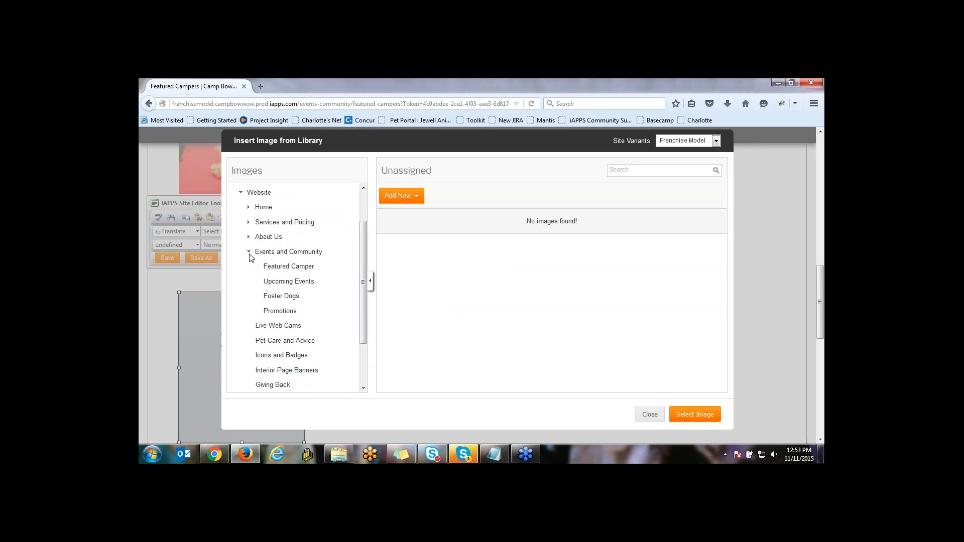
left_click(306, 273)
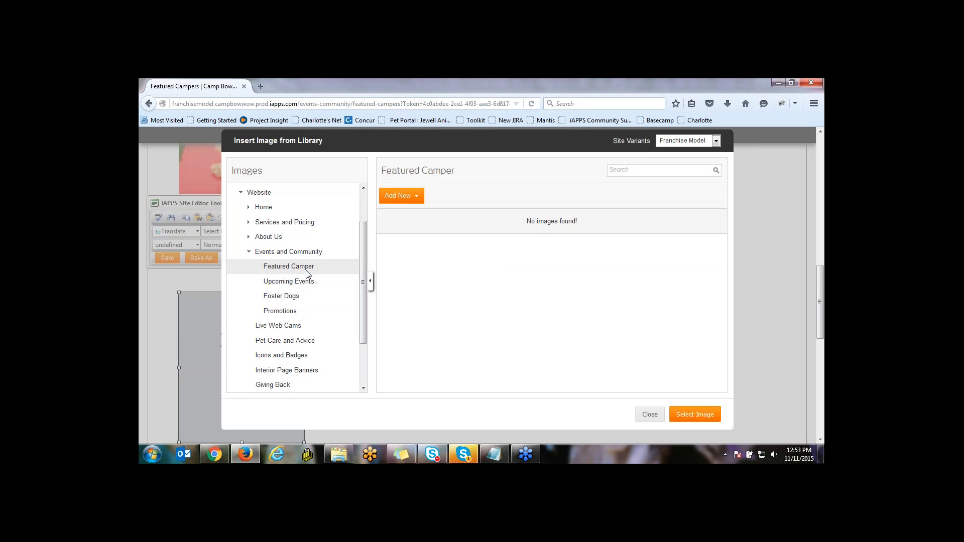
left_click(296, 296)
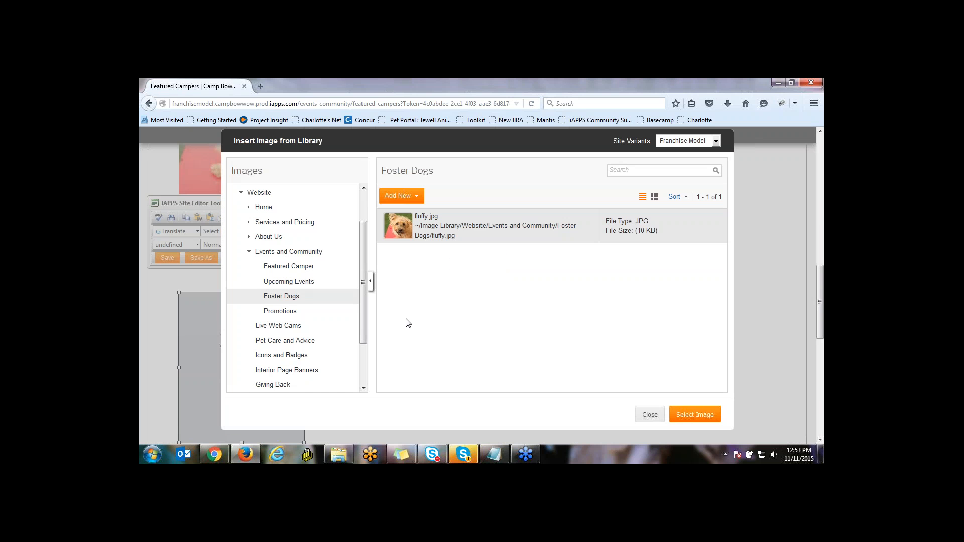
left_click(408, 233)
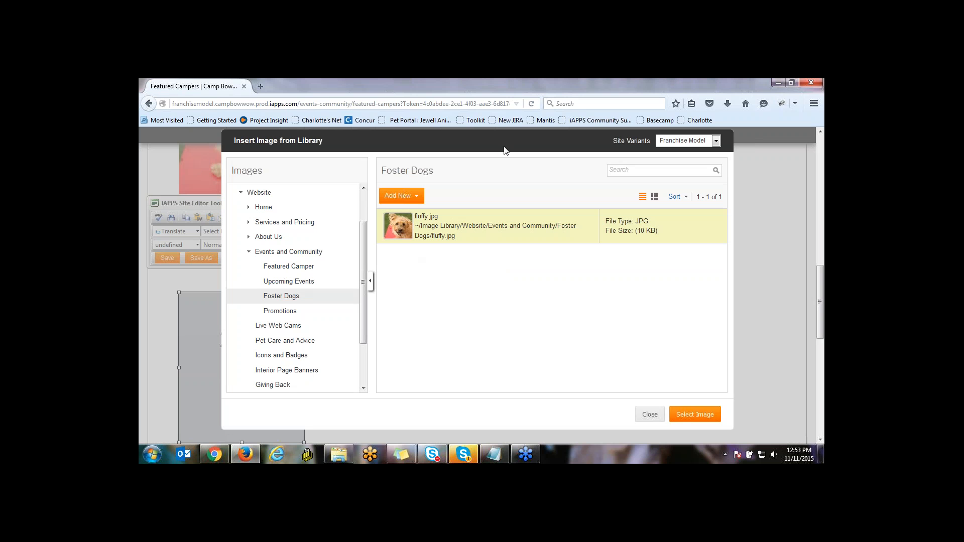
left_click(693, 414)
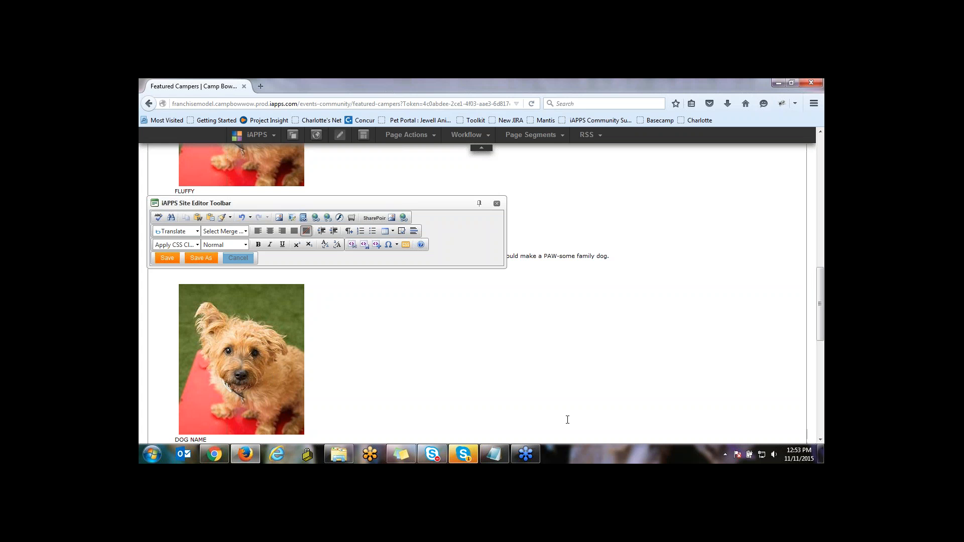
Replace the DOG NAME caption under the second camper photo with SCRUFFY
left_click_drag(822, 322, 824, 341)
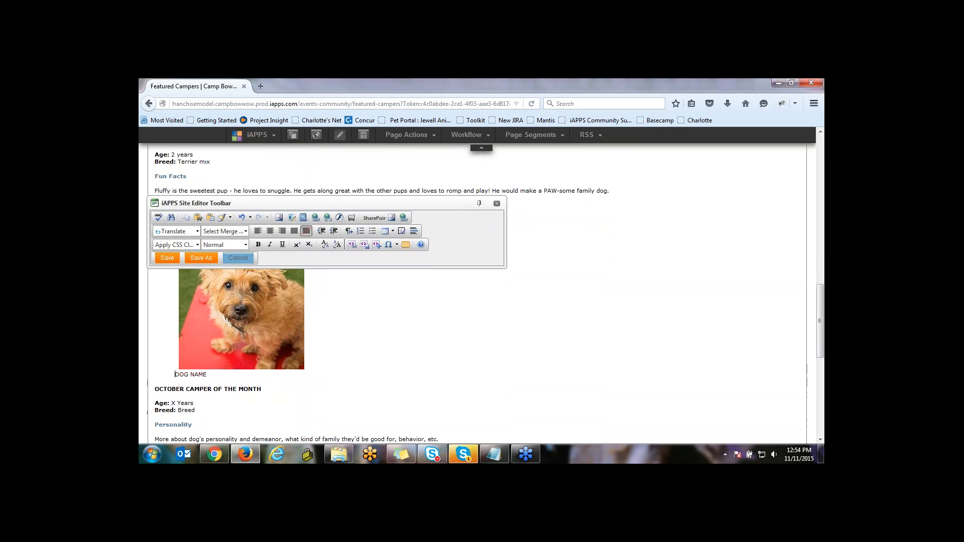
left_click(207, 374)
left_click_drag(207, 375, 177, 374)
type("Scruffy")
key("BackSpace")
key("BackSpace")
key("BackSpace")
key("BackSpace")
key("BackSpace")
type("CRUFFY")
Change the month in the second camper's heading to NOVEMBER
left_click_drag(184, 389, 154, 389)
type("NO")
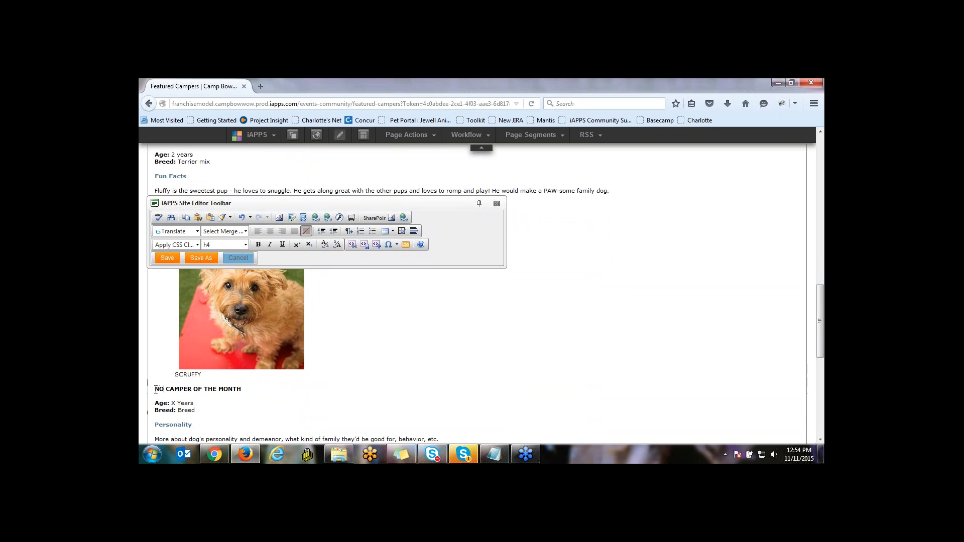
type("VEMBER")
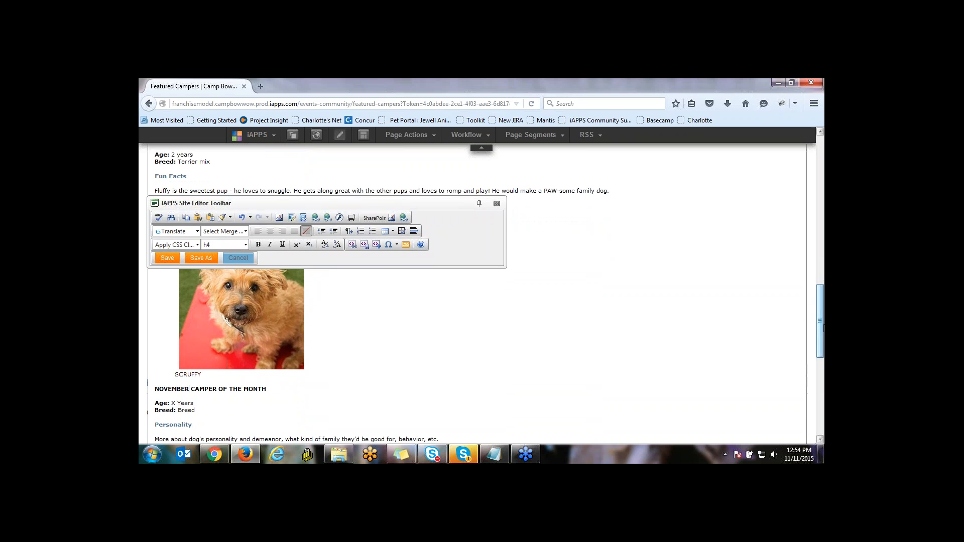
Set the November camper's age to 6 Years and the breed to Mixed breed
scroll(788, 320, "down", 2)
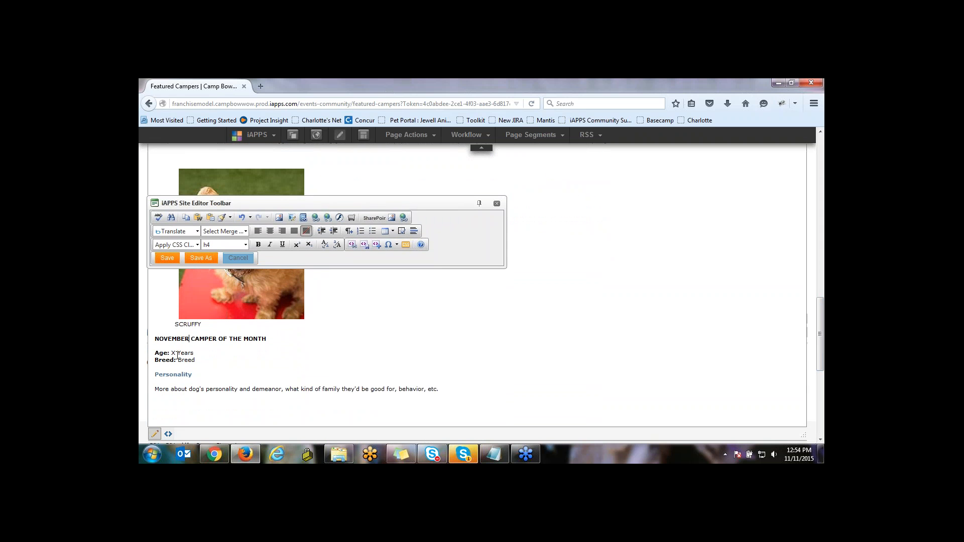
double_click(173, 354)
type("8")
left_click_drag(196, 362, 180, 363)
type("Mixed breed")
scroll(818, 338, "down", 1)
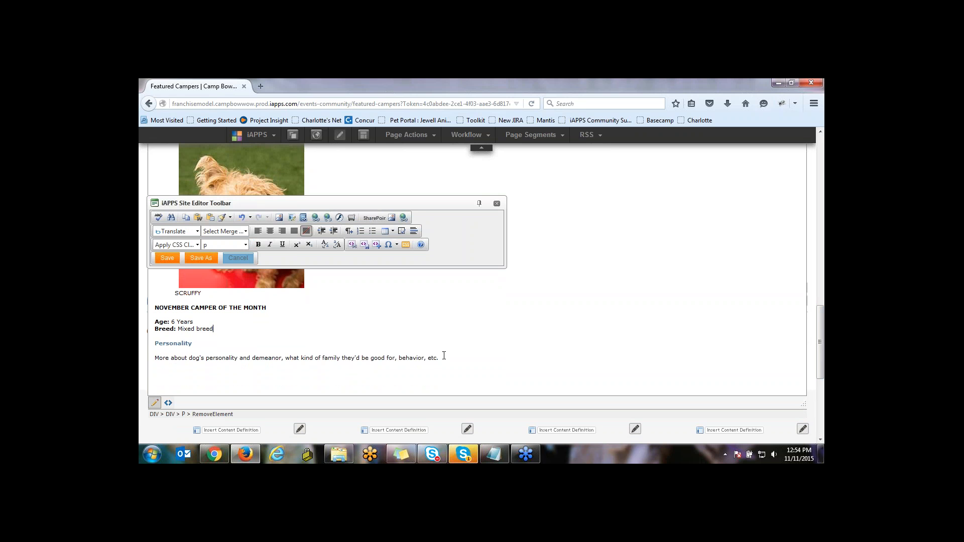
left_click_drag(438, 359, 156, 360)
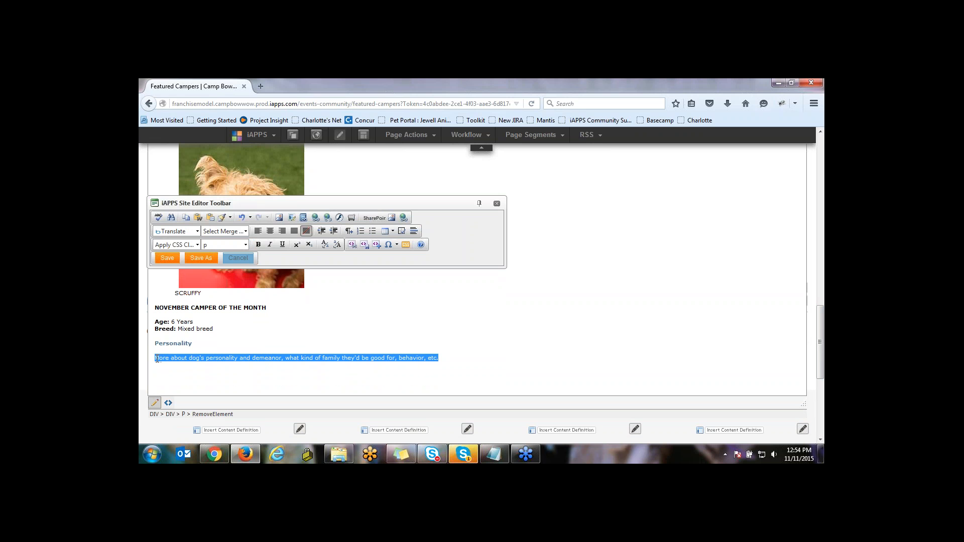
left_click(494, 344)
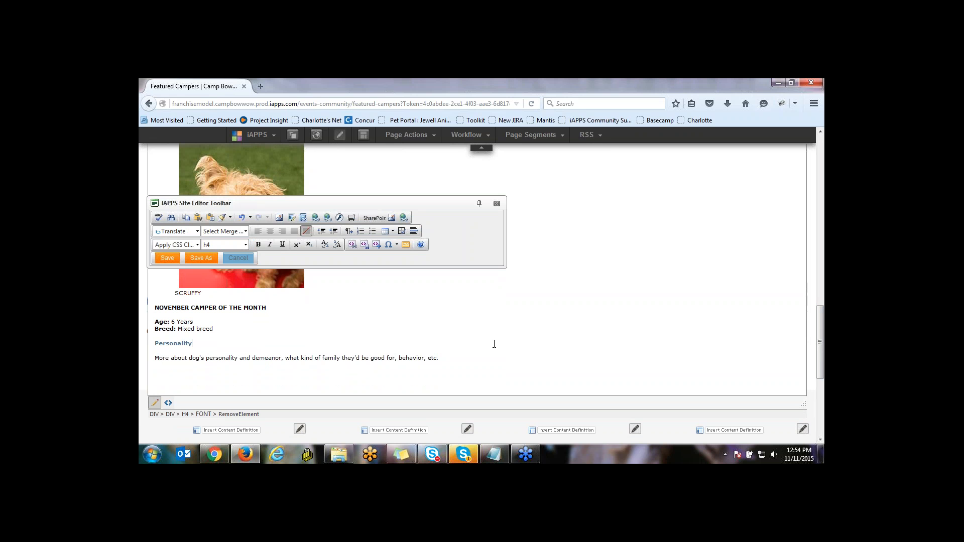
Insert the Featured Pet snippet below the November camper's Personality text
left_click(477, 365)
scroll(822, 324, "down", 1)
left_click_drag(821, 324, 822, 327)
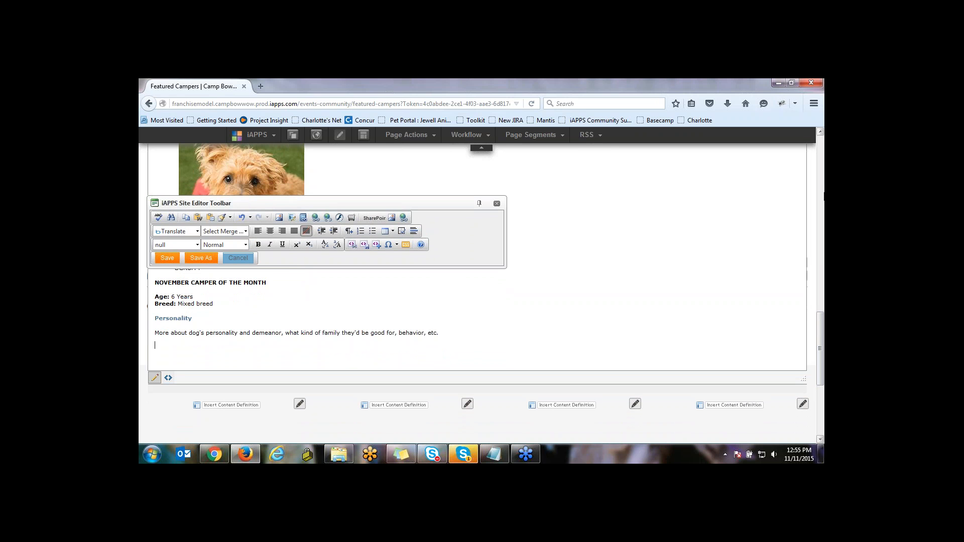
left_click(376, 245)
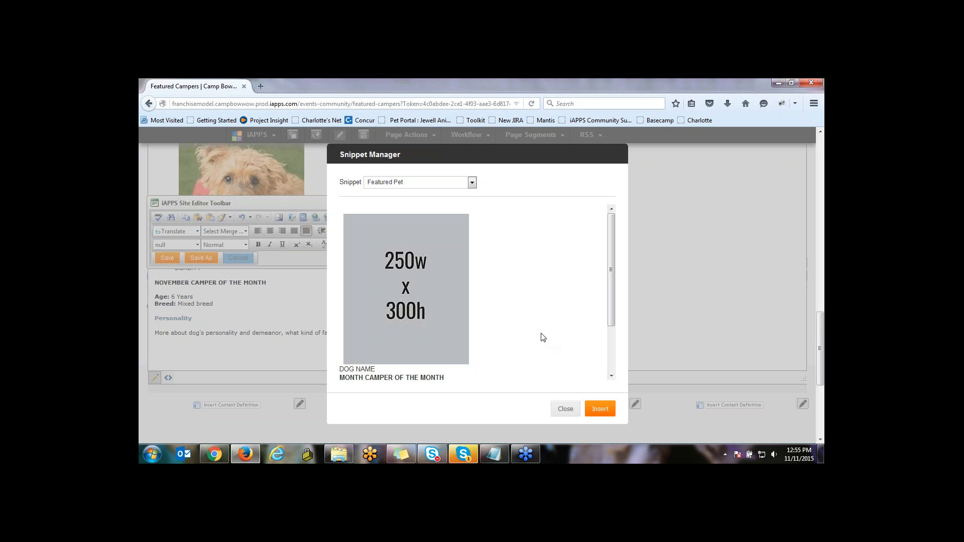
left_click(471, 183)
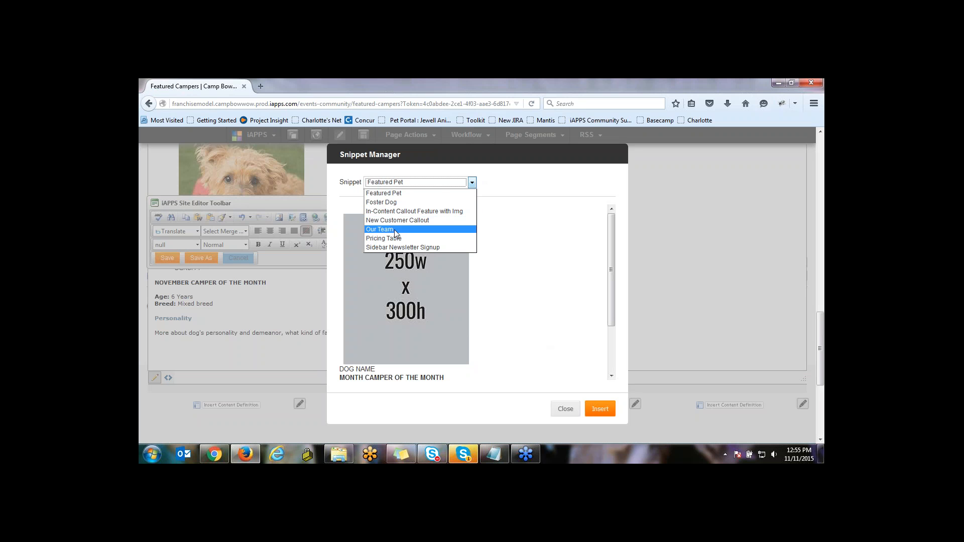
left_click(392, 196)
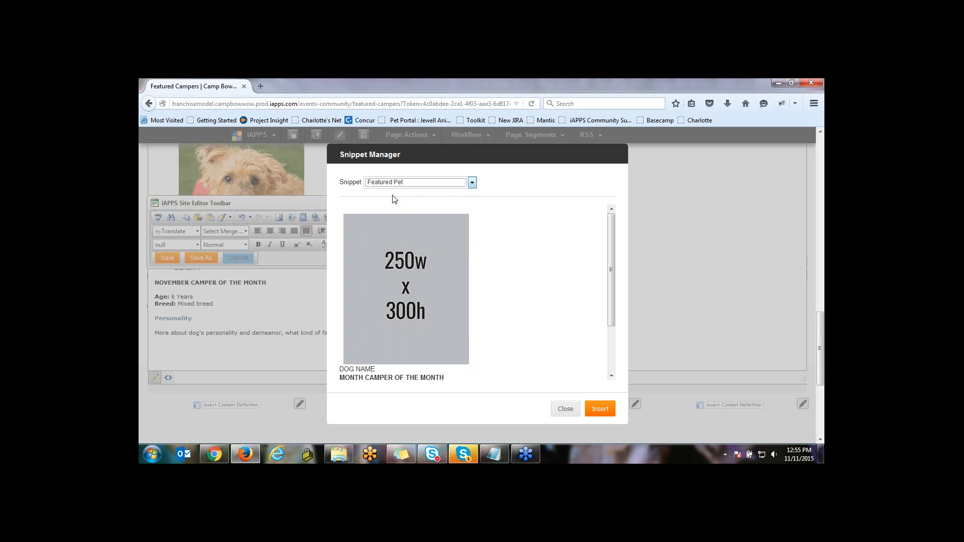
left_click(600, 409)
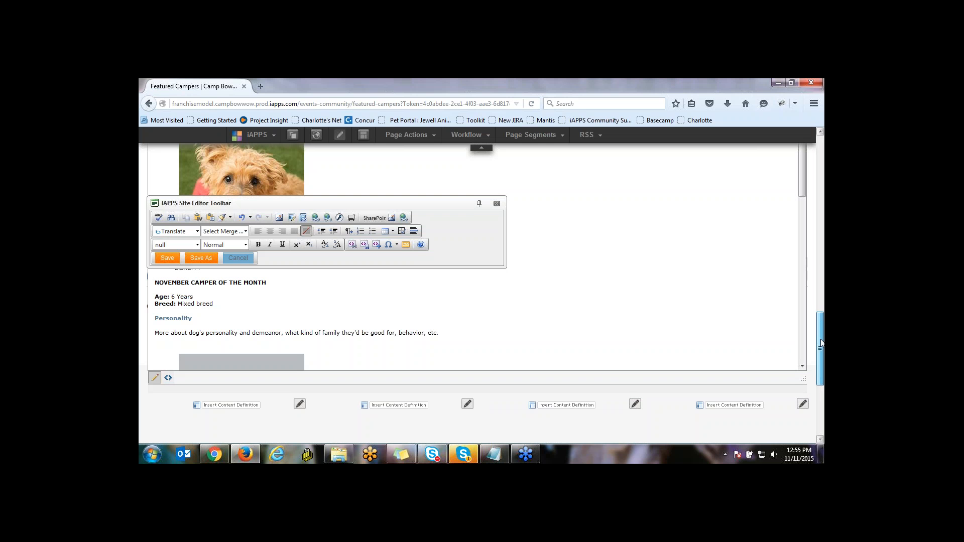
scroll(822, 347, "down", 1)
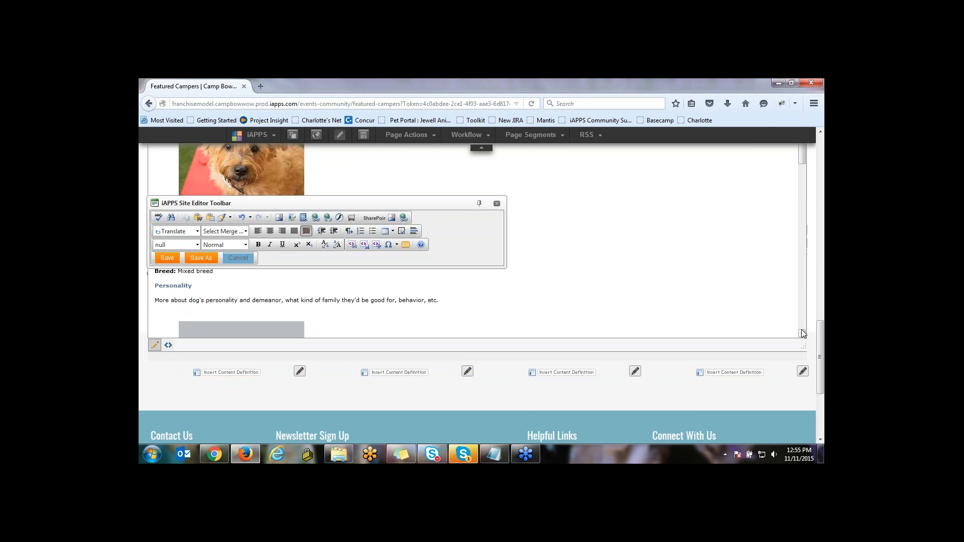
scroll(802, 336, "down", 3)
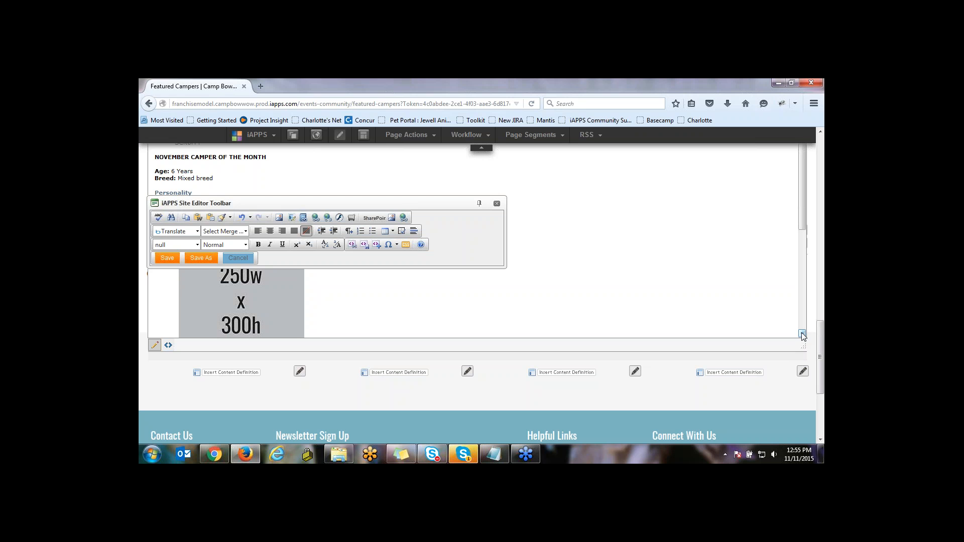
Save the edited text as new content titled Test content in the Featured Campers directory under Global Navigation, Events and Community
left_click(202, 260)
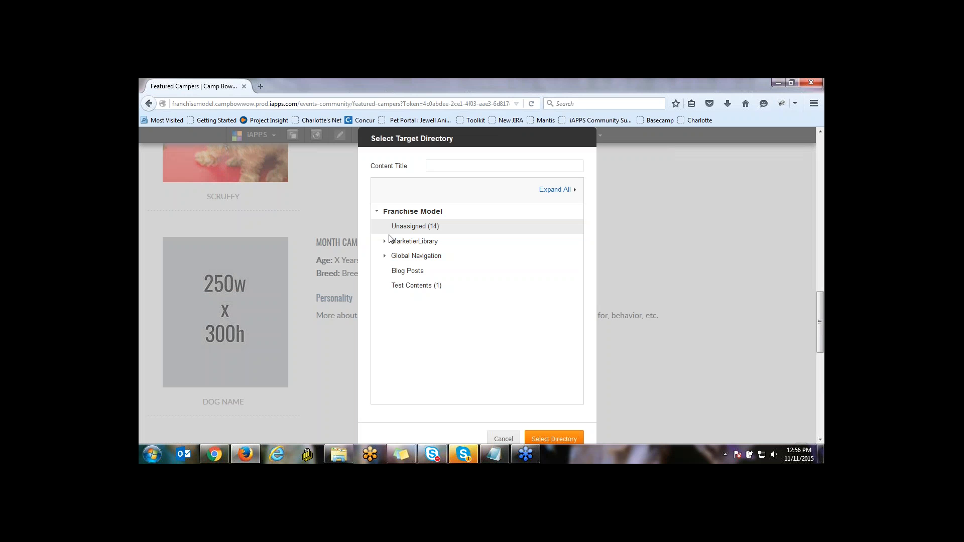
left_click(385, 256)
left_click(441, 316)
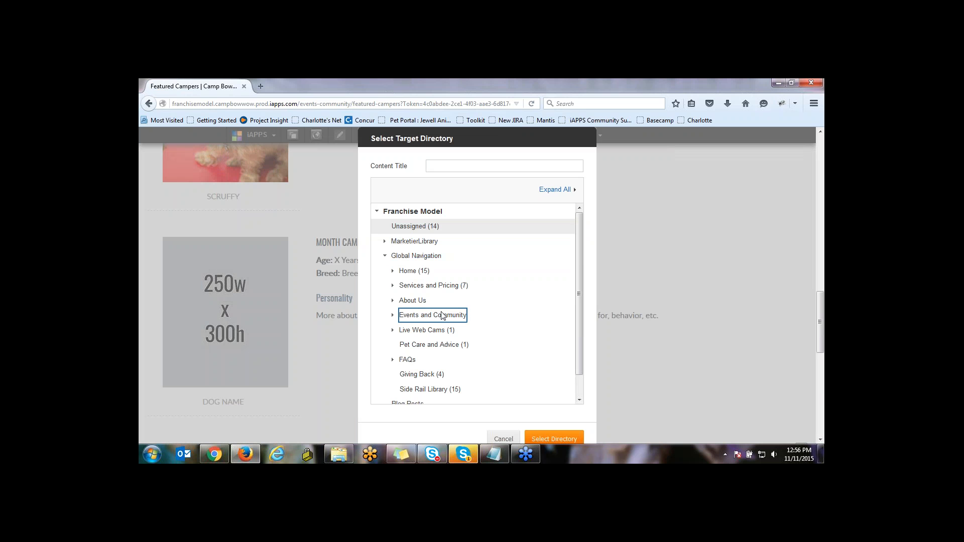
key("Up")
key("Down")
left_click(405, 315)
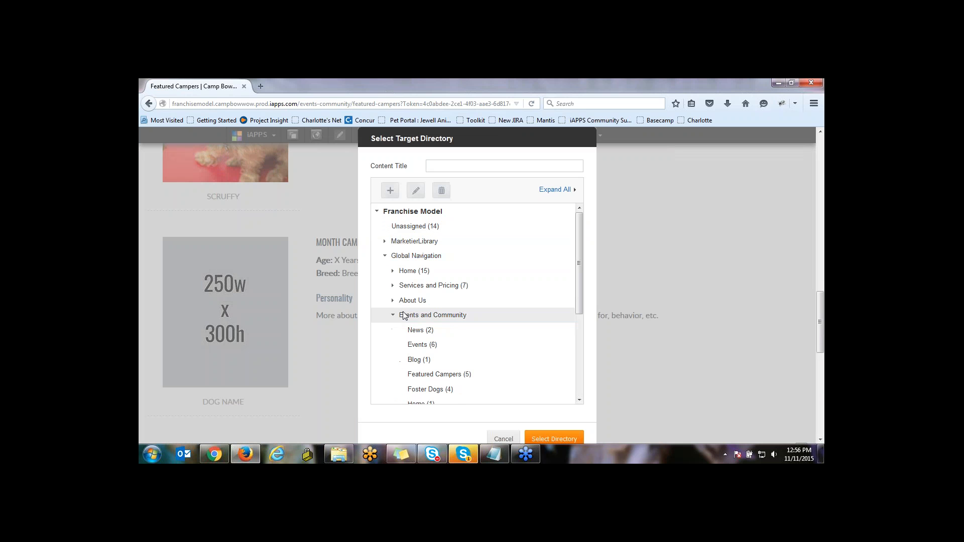
key("Down")
left_click(420, 378)
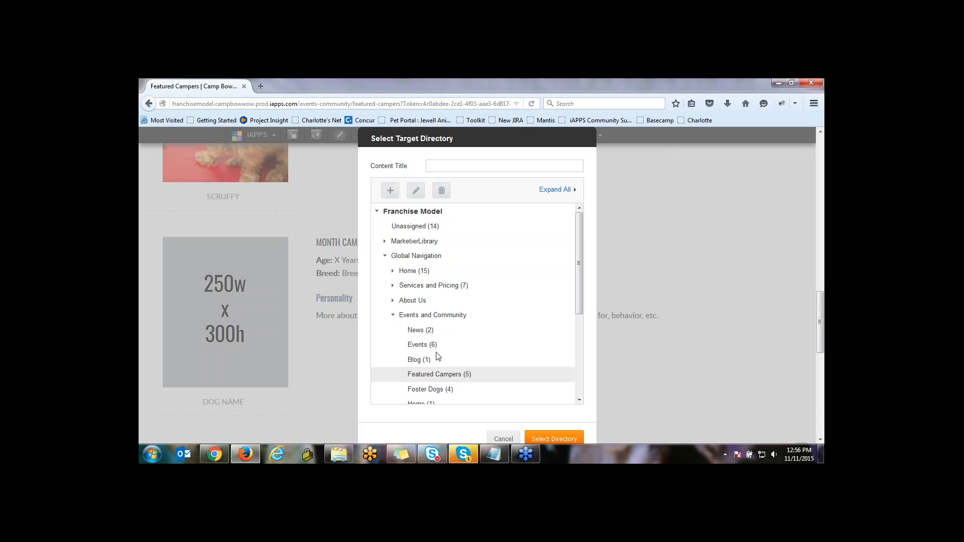
left_click(473, 170)
type("Test conten")
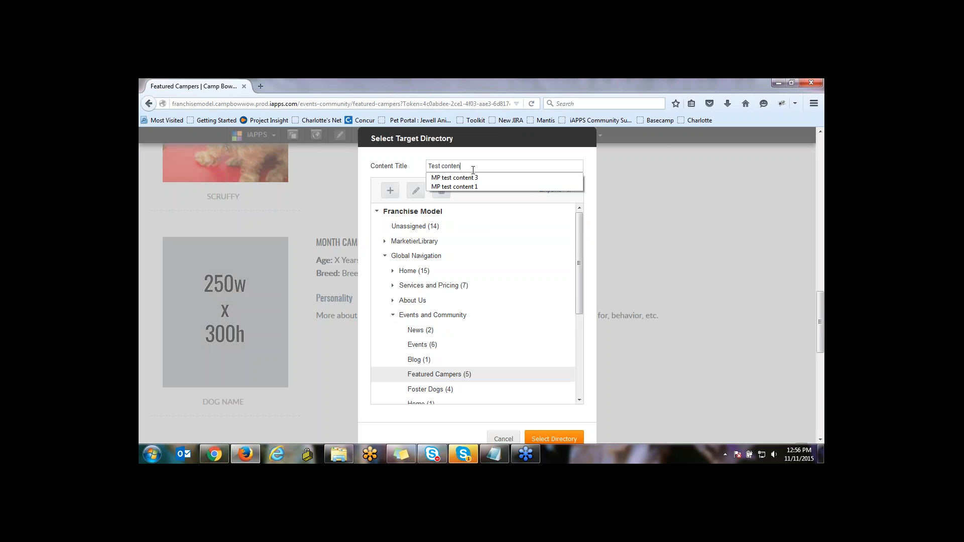
type("t")
left_click_drag(821, 310, 821, 333)
left_click(559, 338)
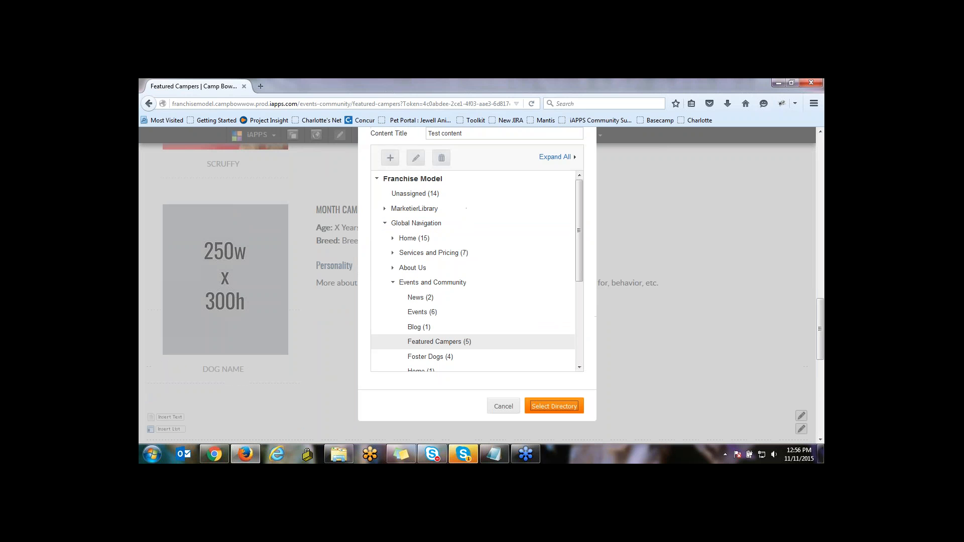
Confirm Featured Campers as the directory for the new Test content text
left_click(547, 407)
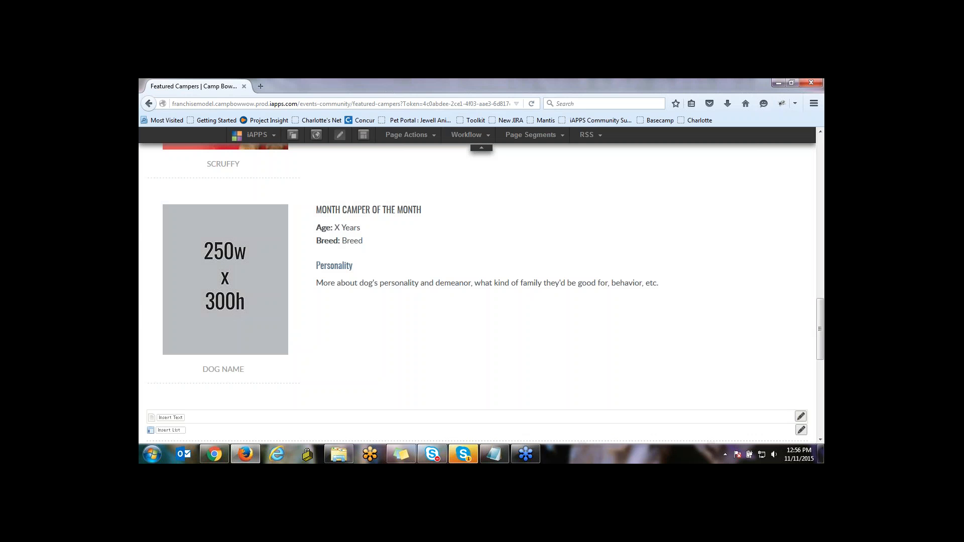
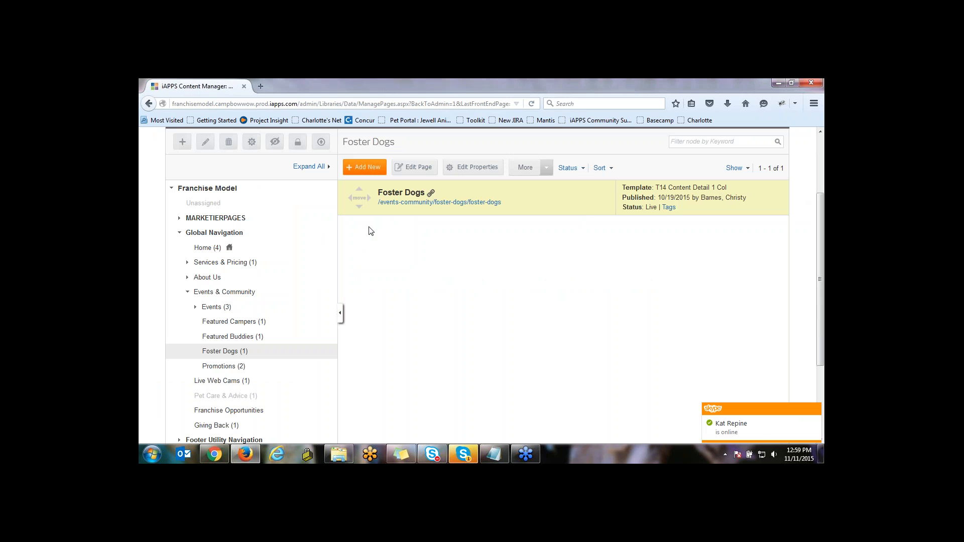
Open the Foster Dogs page in the site editor and start editing its Foster Dogs text block
left_click(427, 170)
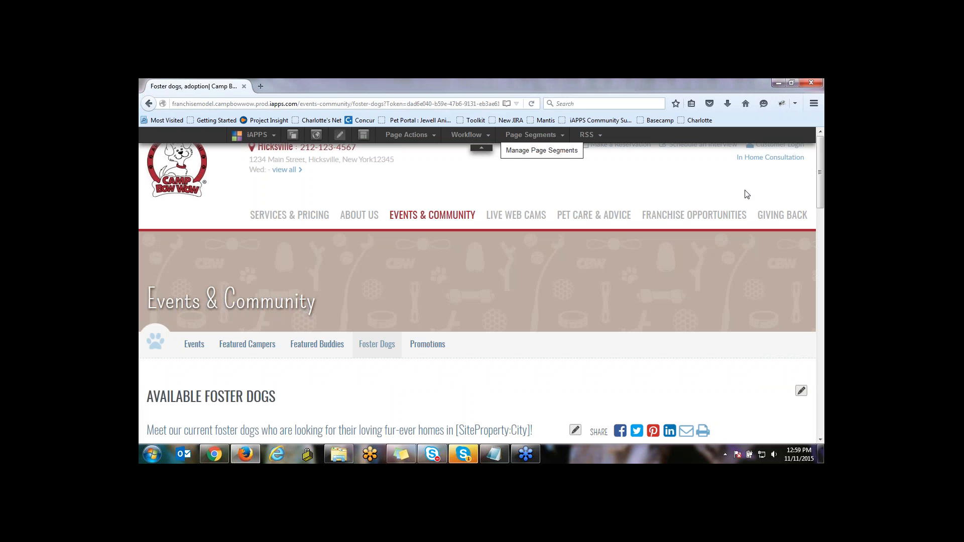
mouse_move(821, 179)
left_mouse_down()
mouse_move(822, 270)
mouse_move(822, 216)
mouse_move(820, 226)
left_mouse_up()
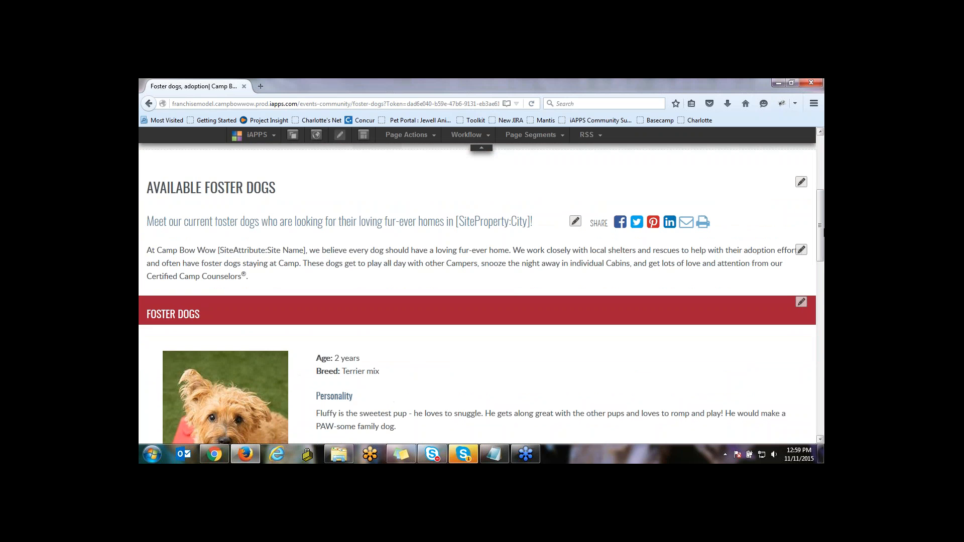
left_click(800, 306)
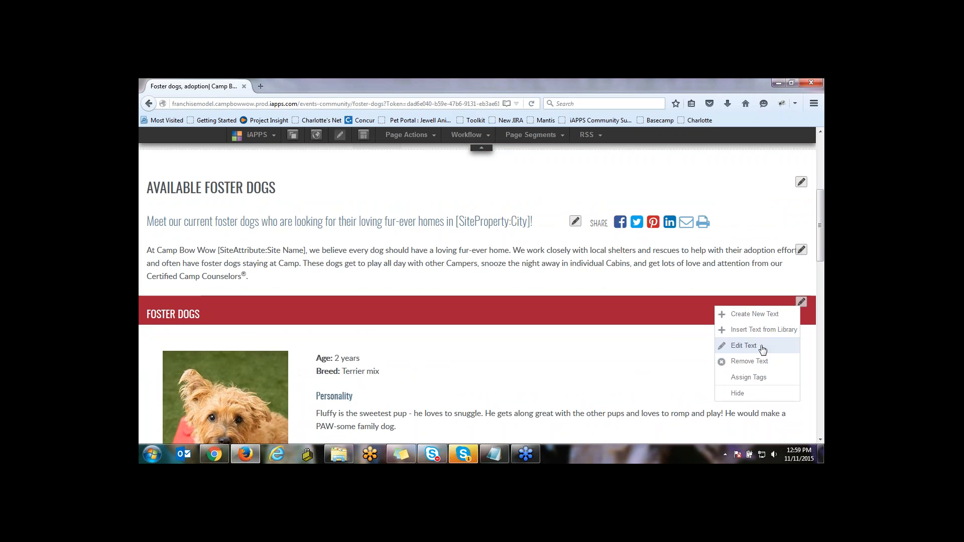
left_click(742, 346)
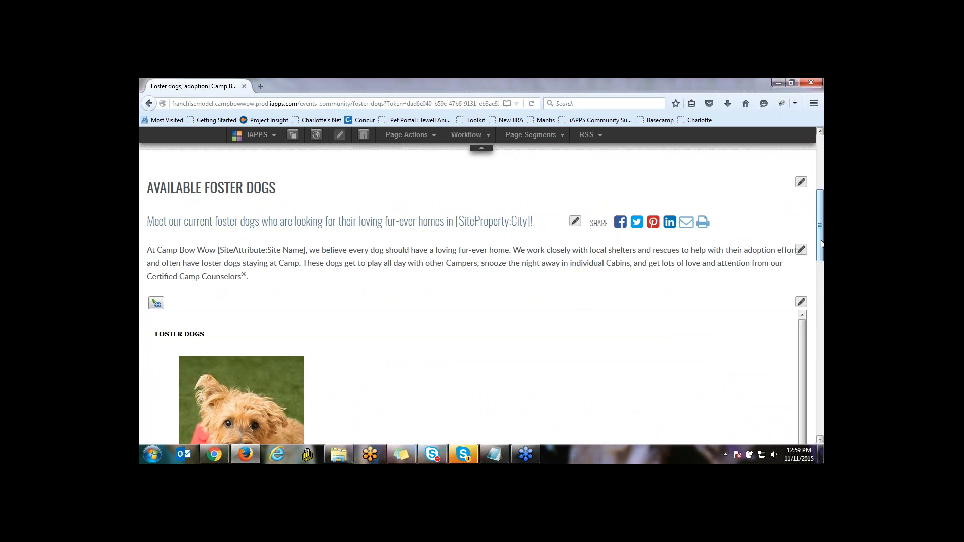
Pin the site editor toolbar so it stays available while working on Fluffy's Adoption Information
scroll(760, 345, "down", 4)
left_click_drag(823, 287, 823, 299)
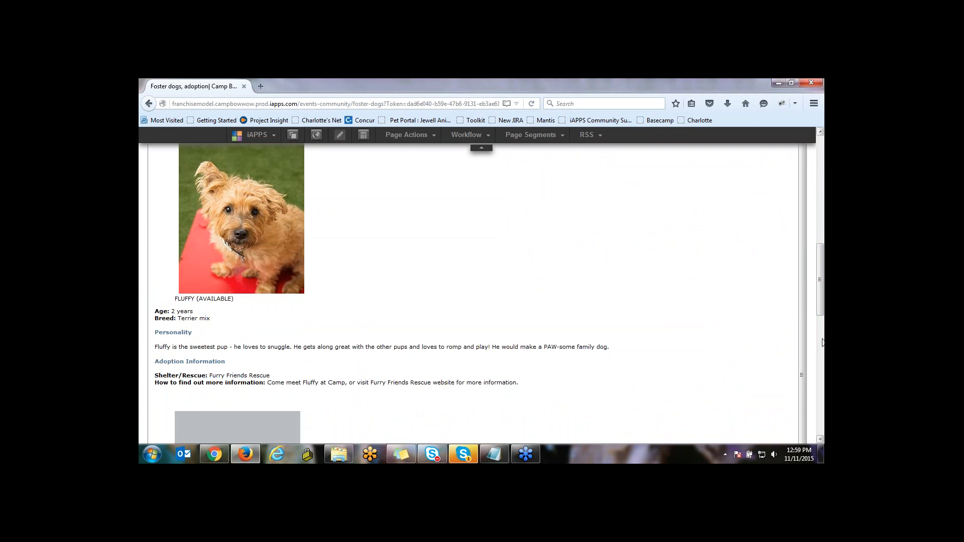
left_click_drag(820, 296, 824, 302)
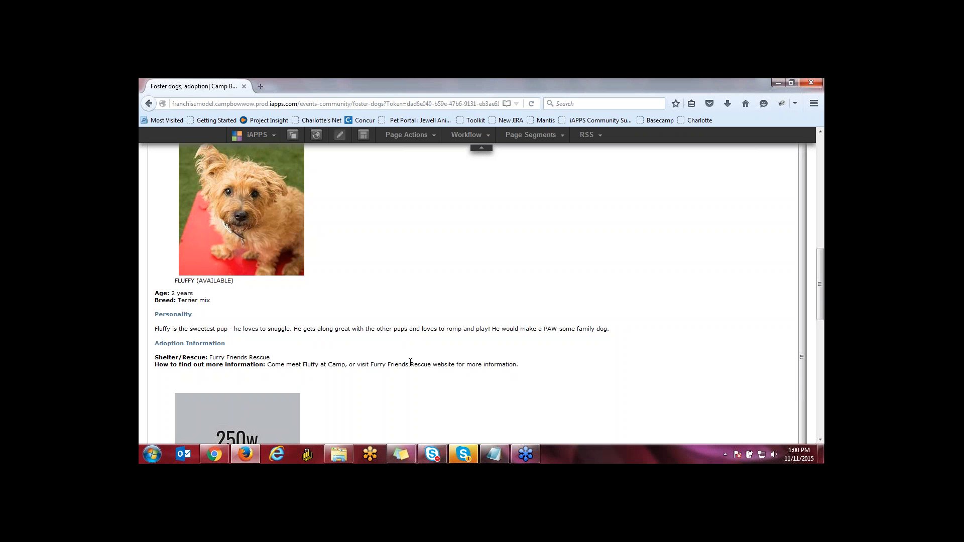
left_click_drag(519, 365, 405, 369)
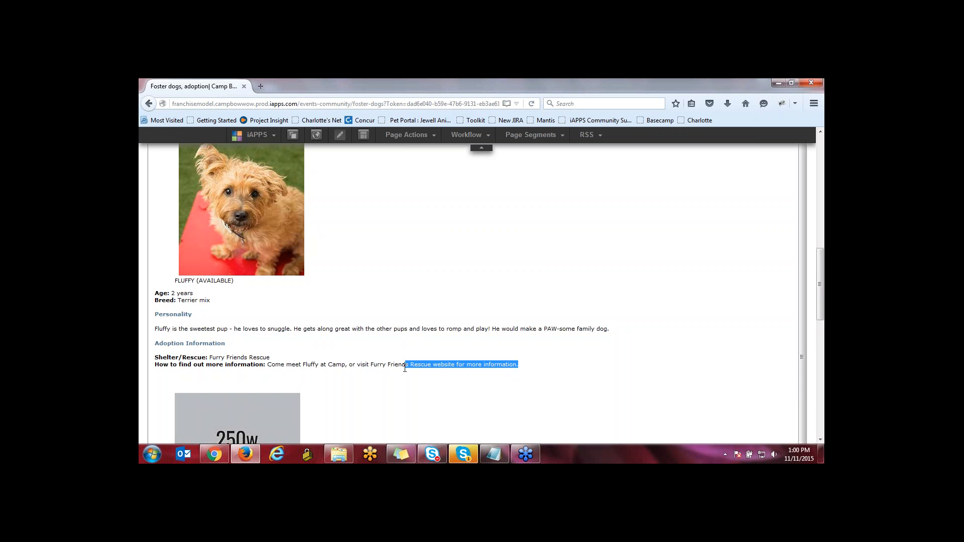
left_click(431, 368)
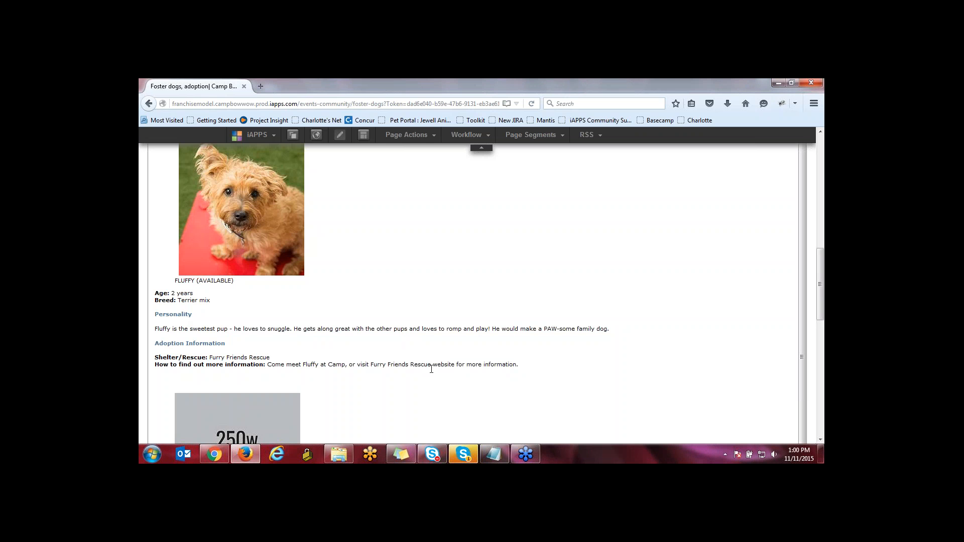
left_click_drag(822, 302, 823, 261)
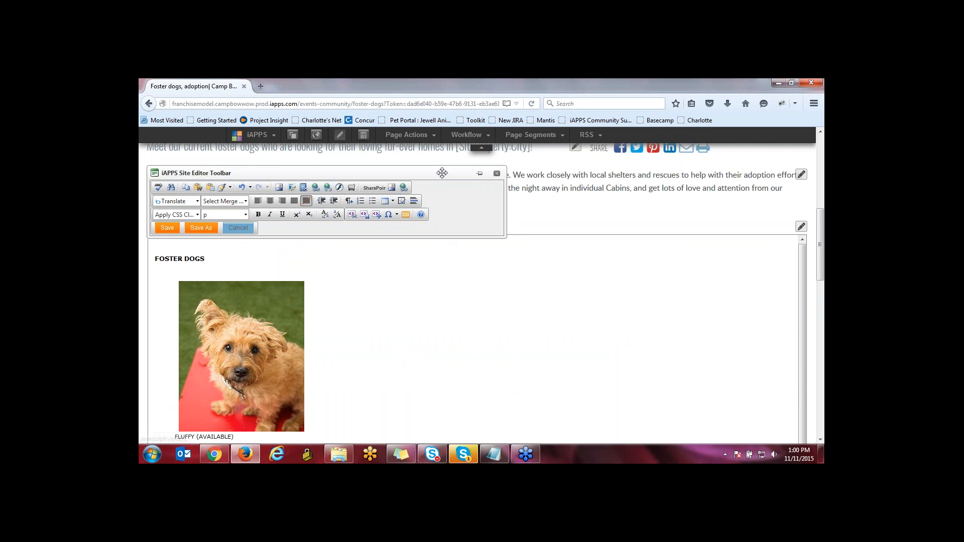
mouse_move(822, 245)
left_mouse_down()
mouse_move(822, 271)
mouse_move(823, 254)
left_mouse_up()
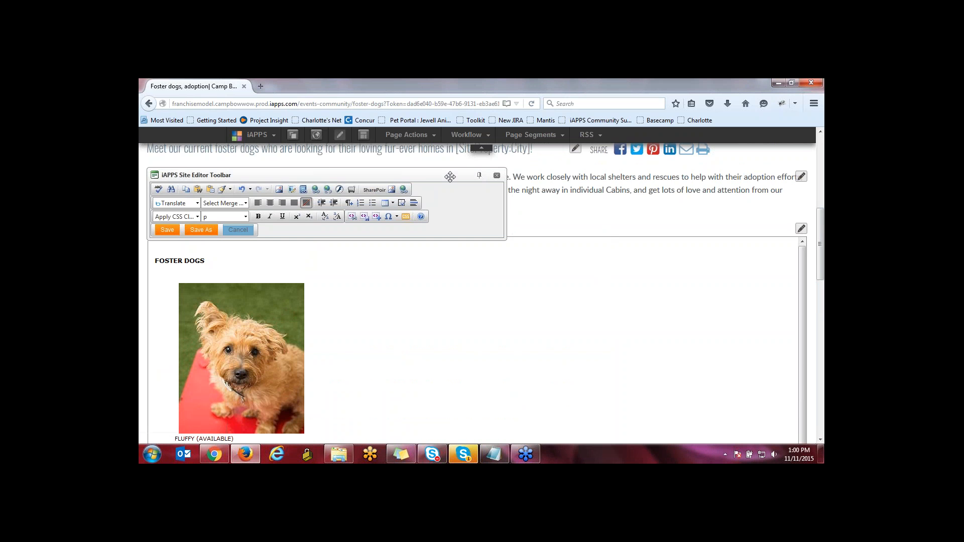
left_click_drag(823, 255, 823, 309)
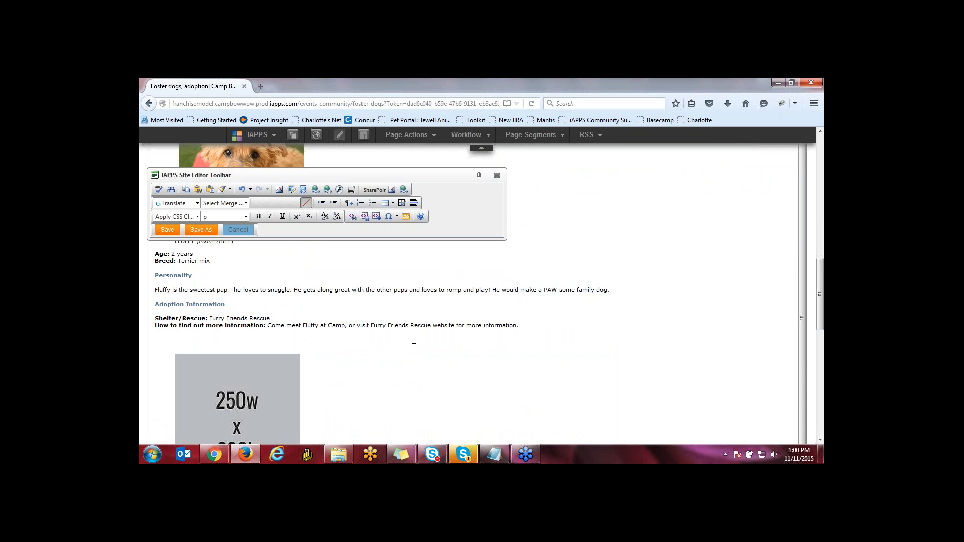
left_click_drag(431, 327, 372, 327)
left_click(316, 190)
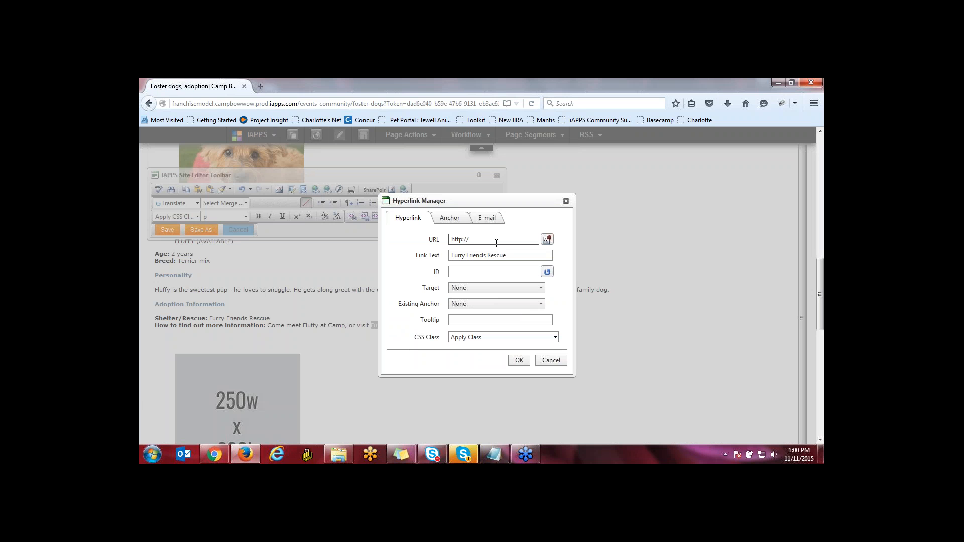
type("furryfriendsrescue.com")
left_click(500, 289)
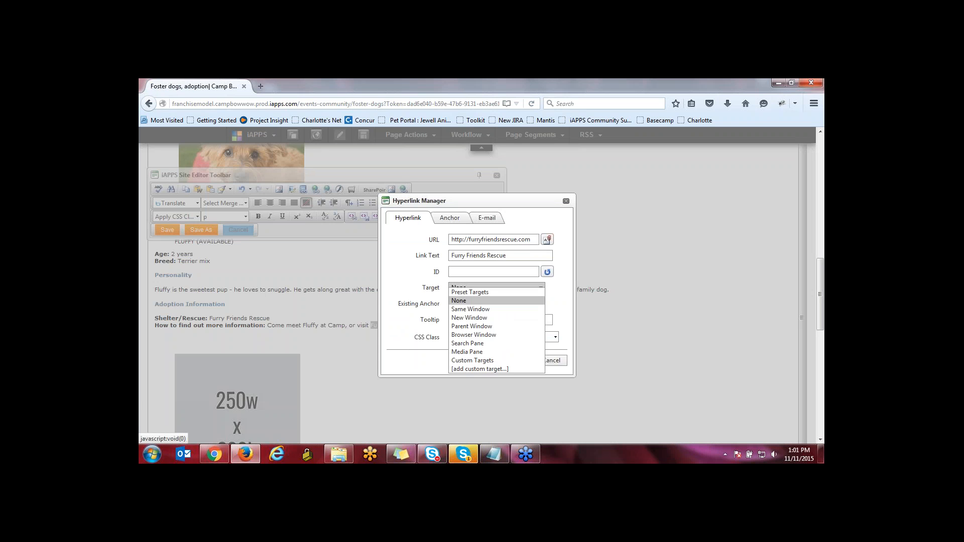
left_click(492, 318)
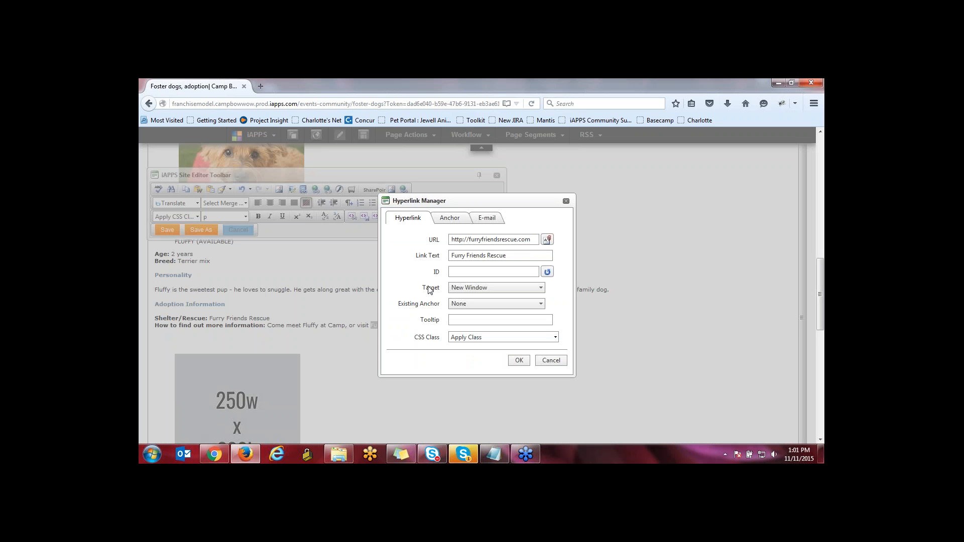
left_click(518, 361)
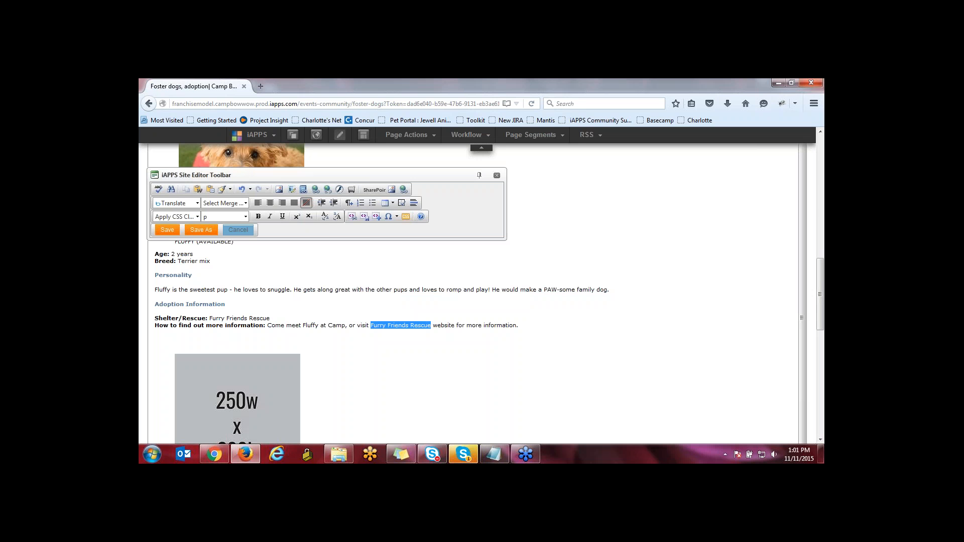
left_click(439, 327)
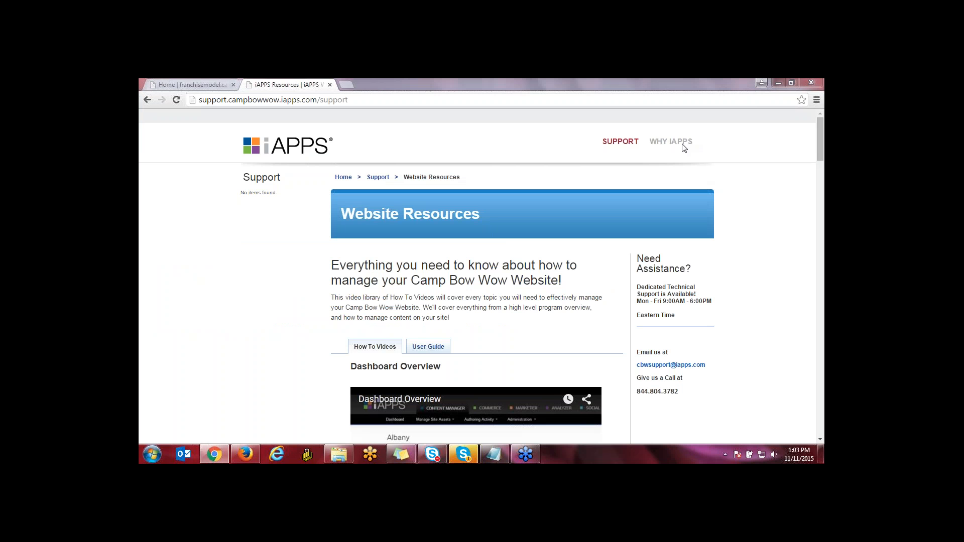
Look through the User Guide and How To Videos on the Website Resources support page
left_click_drag(818, 140, 818, 143)
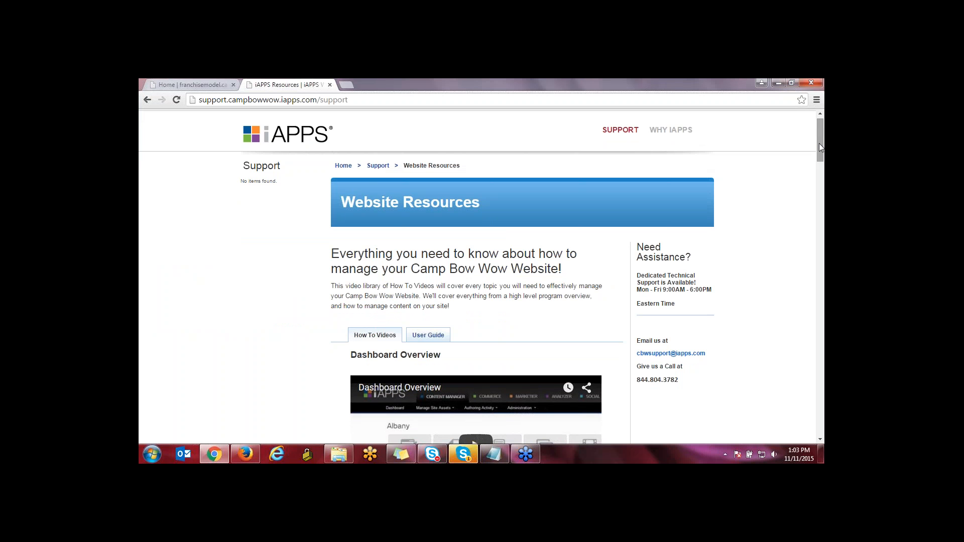
mouse_move(819, 147)
left_mouse_down()
mouse_move(821, 177)
mouse_move(821, 150)
left_mouse_up()
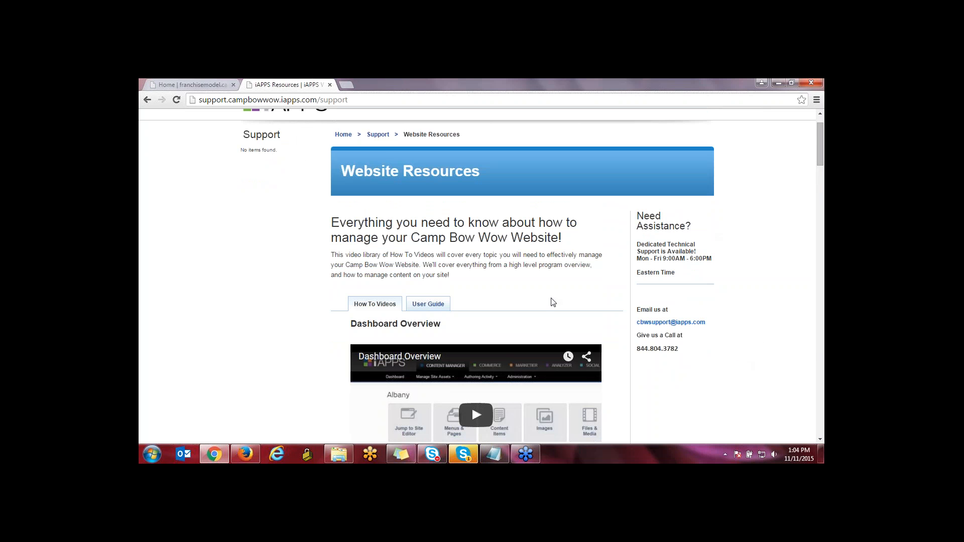
left_click(425, 303)
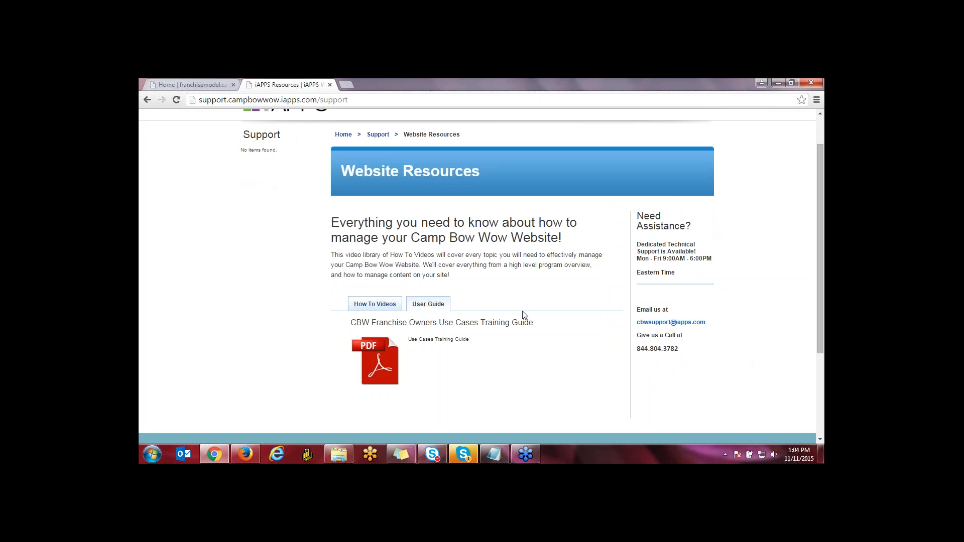
left_click(370, 307)
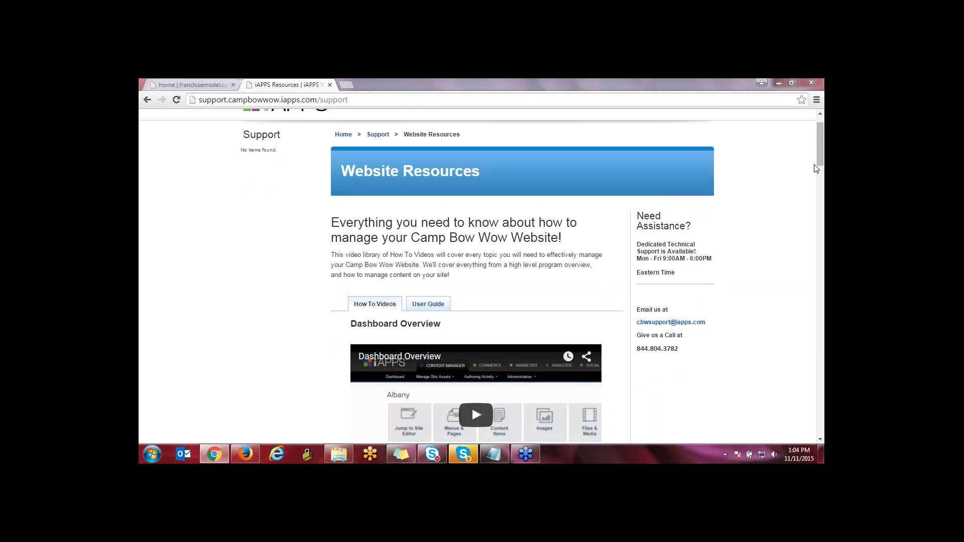
left_click_drag(822, 158, 821, 395)
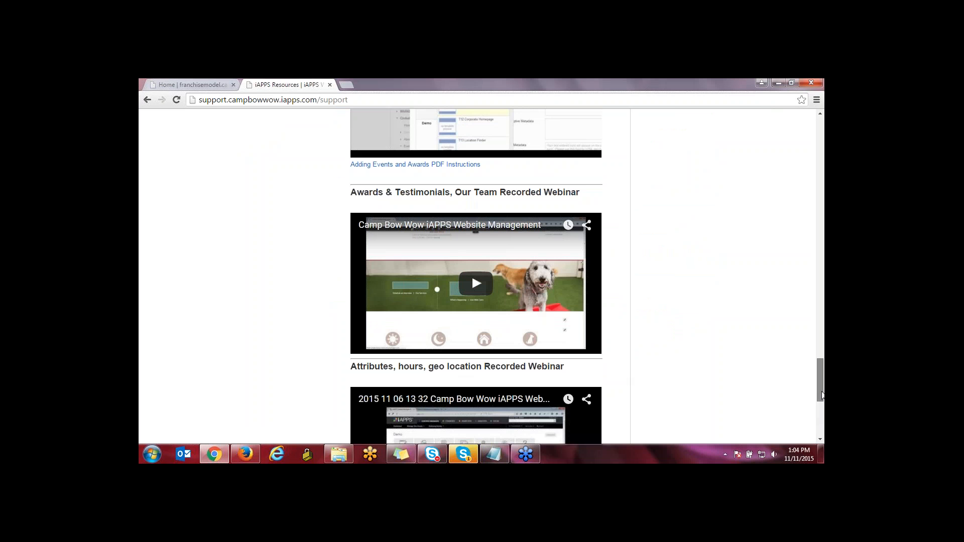
left_click_drag(822, 395, 822, 382)
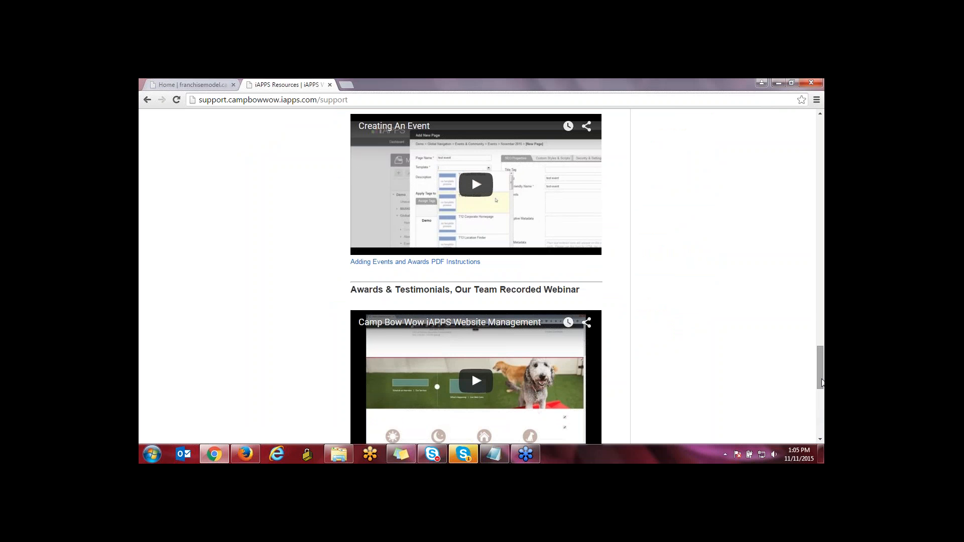
left_click_drag(822, 382, 820, 290)
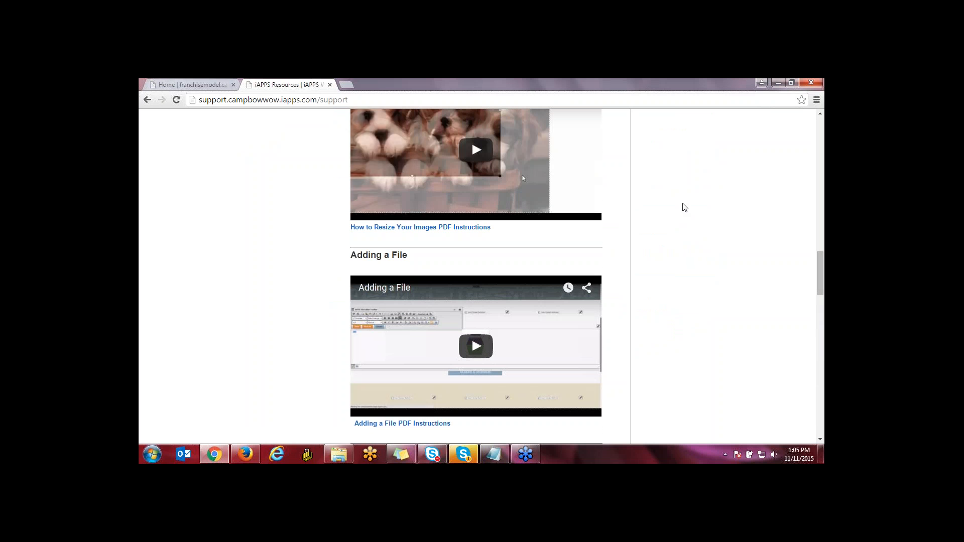